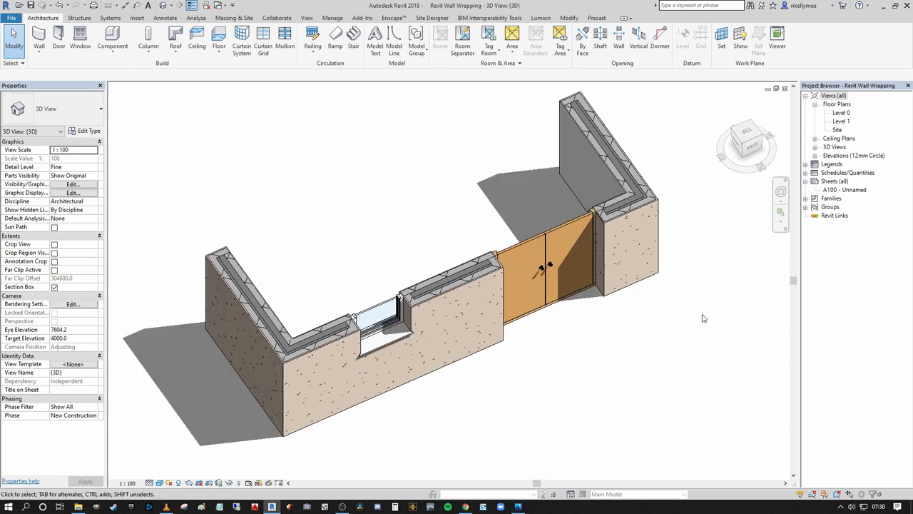
{"action": "scroll", "coordinate": [701, 311], "scroll_direction": "down", "scroll_amount": 2}
{"action": "middle_click_drag", "start_coordinate": [701, 311], "coordinate": [673, 304]}
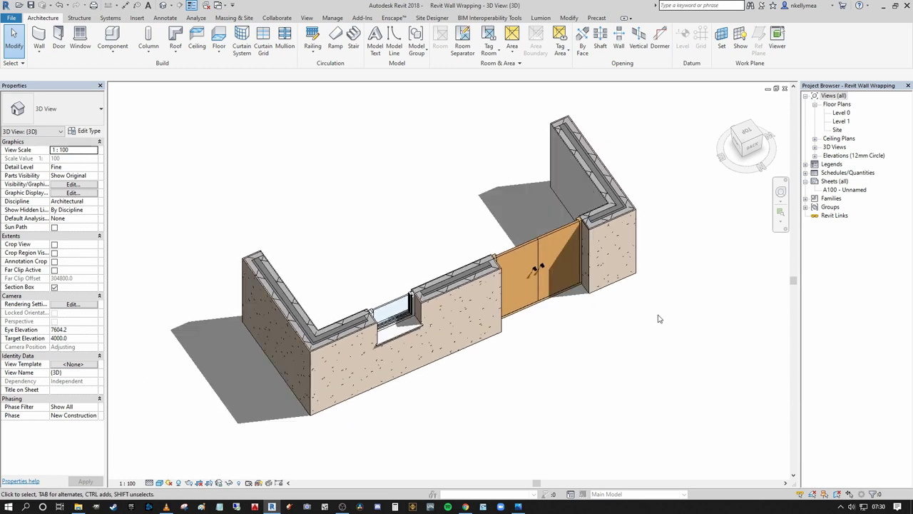
{"action": "middle_click_drag", "start_coordinate": [675, 332], "coordinate": [664, 318]}
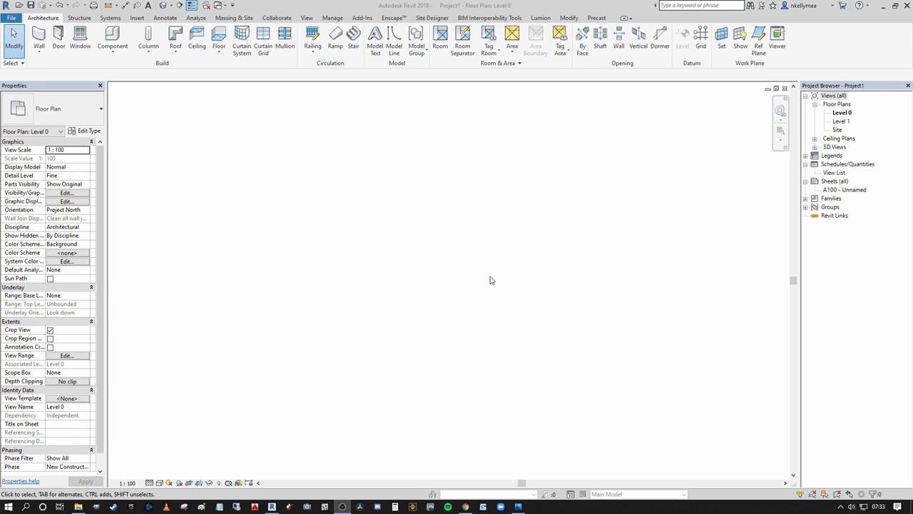
{"action": "left_click", "coordinate": [486, 321]}
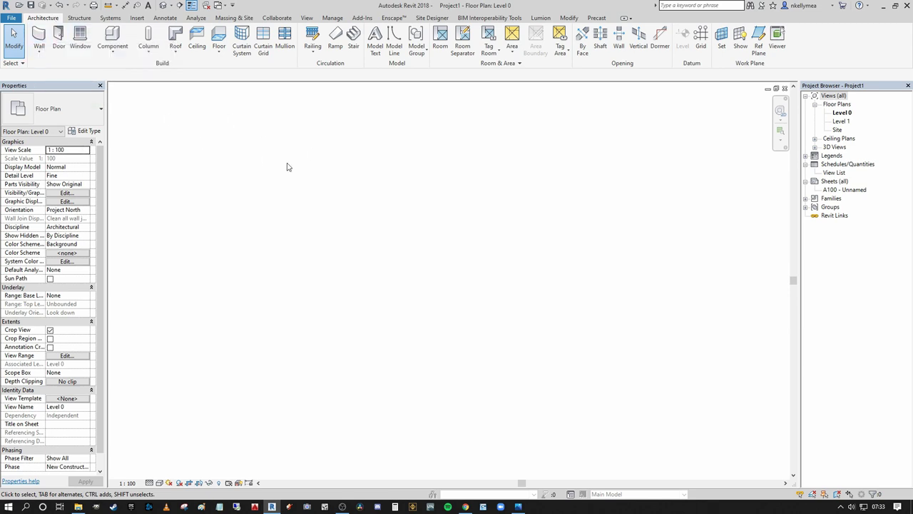
- Draw a horizontal wall 6000 mm long on Level 0 using the wall type Wall-Ext_215Bwk
{"action": "key", "text": "w"}
{"action": "key", "text": "a"}
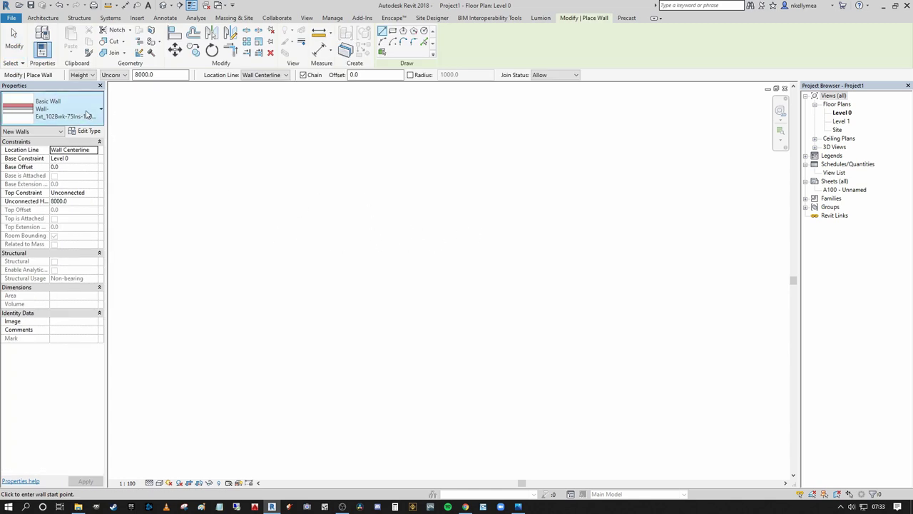
{"action": "left_click", "coordinate": [89, 115]}
{"action": "left_click_drag", "start_coordinate": [151, 234], "coordinate": [153, 293]}
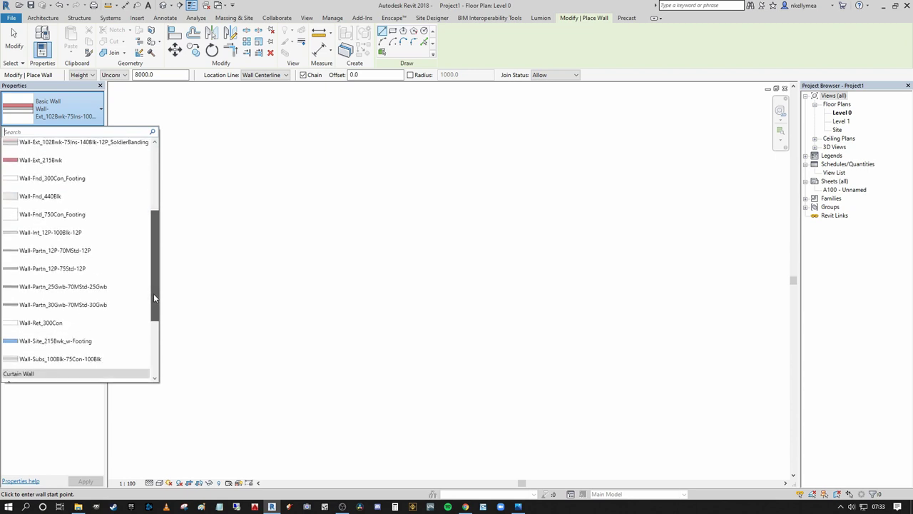
{"action": "left_click_drag", "start_coordinate": [153, 293], "coordinate": [154, 291]}
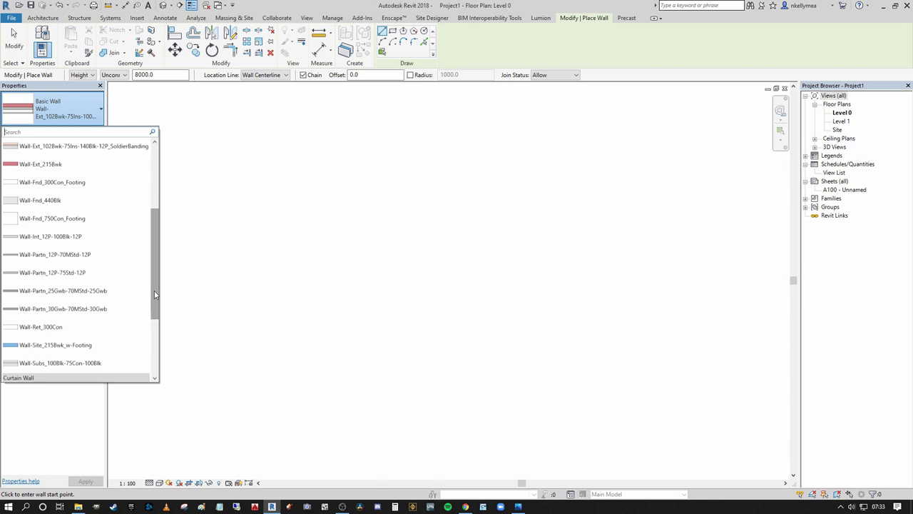
{"action": "left_click", "coordinate": [48, 166]}
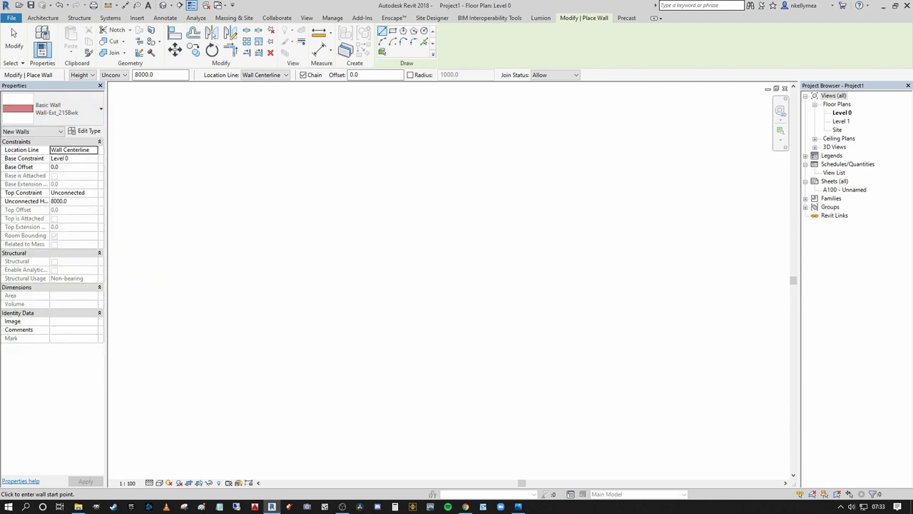
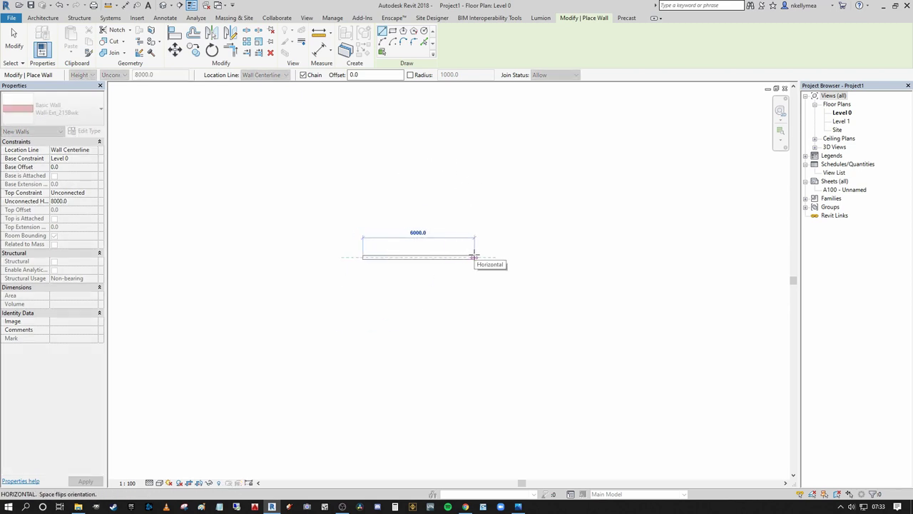
{"action": "left_click", "coordinate": [474, 257]}
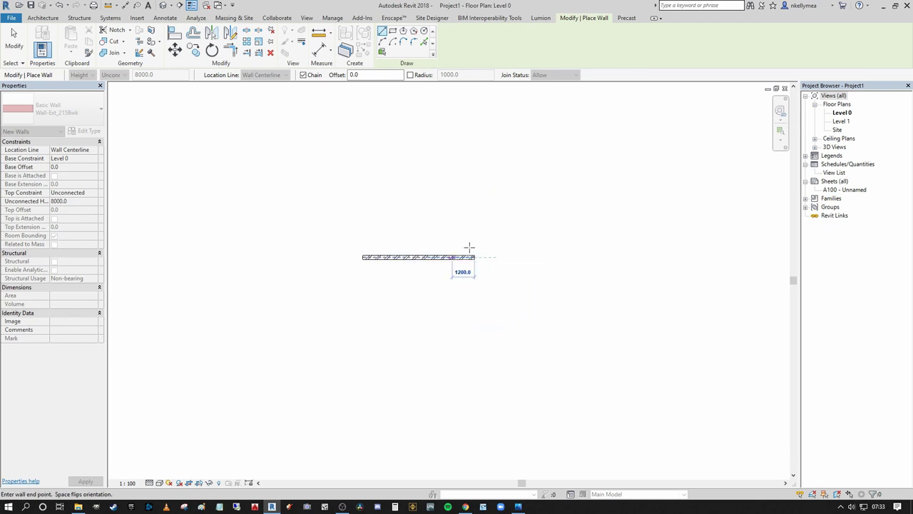
{"action": "key", "text": "Escape"}
{"action": "key", "text": "Escape"}
{"action": "left_click", "coordinate": [428, 257]}
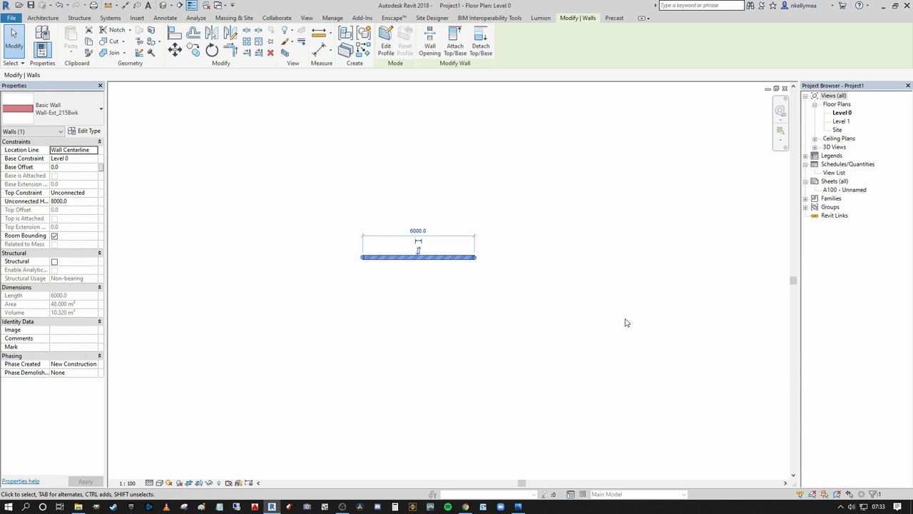
{"action": "left_click", "coordinate": [576, 319]}
- Duplicate the drawn wall's type under the name "Cavity BWK wall 375mm thk"
{"action": "scroll", "coordinate": [472, 261], "scroll_direction": "up", "scroll_amount": 3}
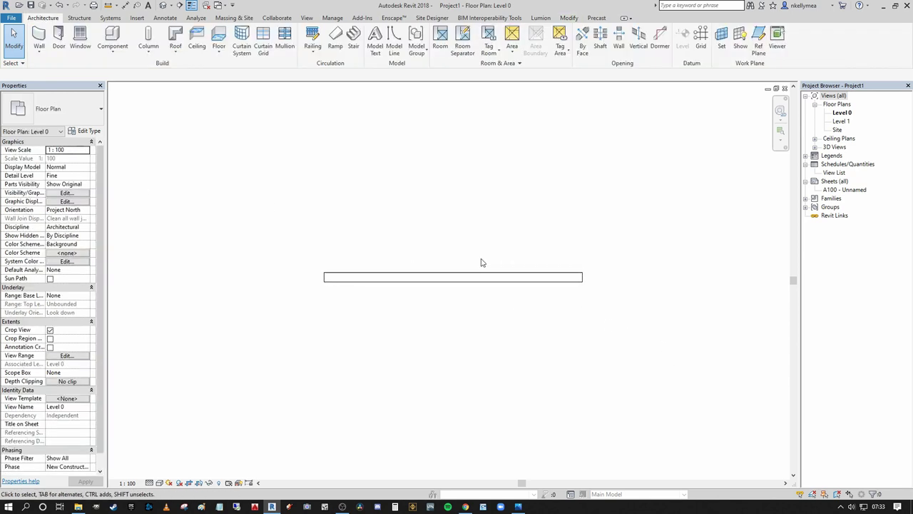
{"action": "left_click", "coordinate": [487, 275]}
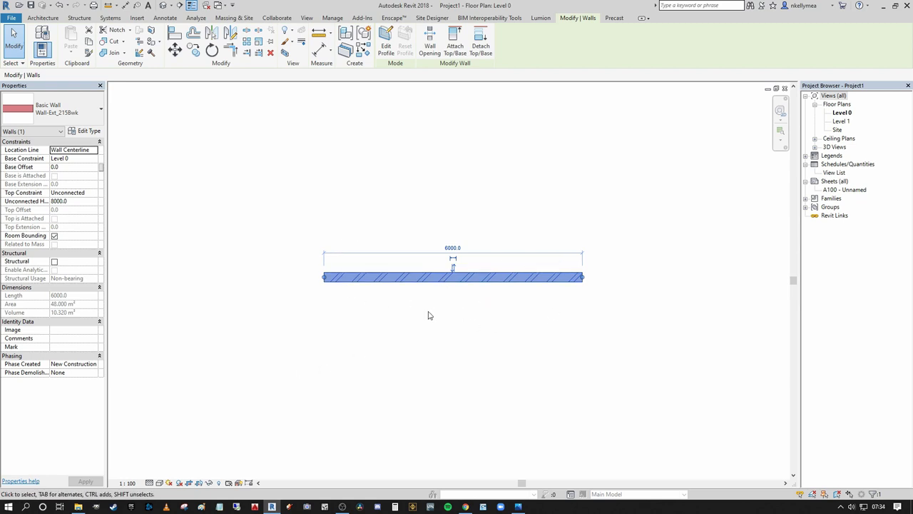
{"action": "scroll", "coordinate": [430, 322], "scroll_direction": "up", "scroll_amount": 1}
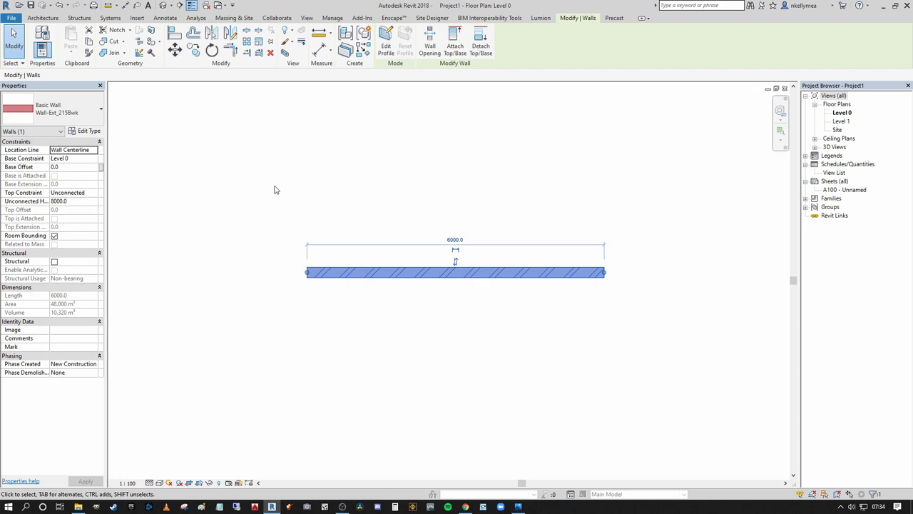
{"action": "left_click", "coordinate": [86, 133]}
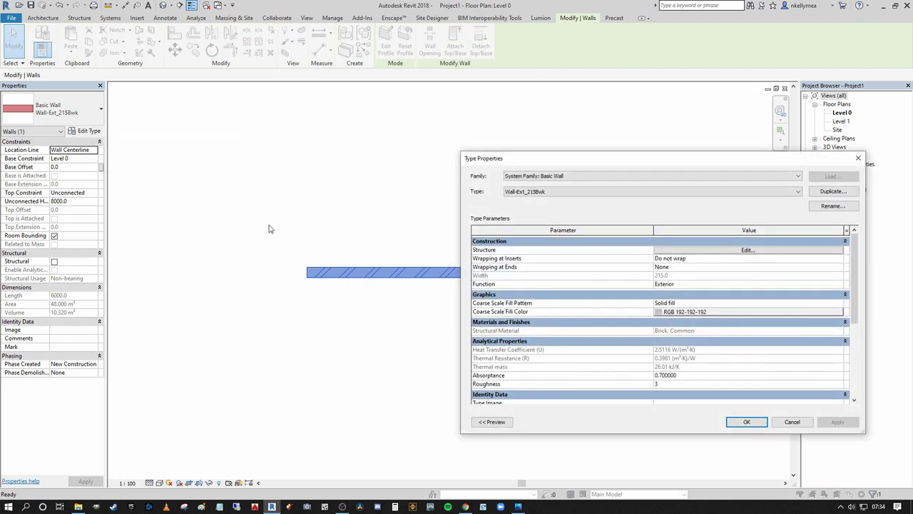
{"action": "left_click", "coordinate": [832, 192]}
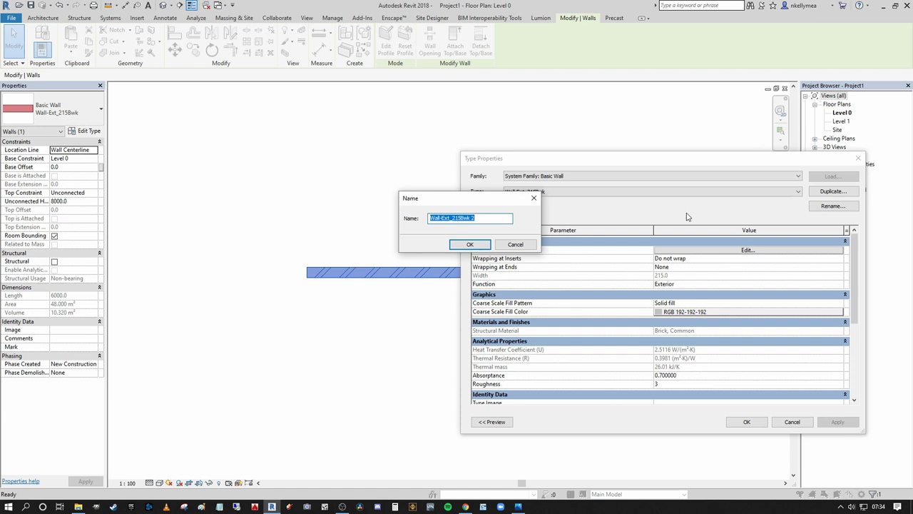
{"action": "type", "text": "Blo"}
{"action": "key", "text": "BackSpace"}
{"action": "key", "text": "BackSpace"}
{"action": "key", "text": "BackSpace"}
{"action": "type", "text": "CAvity"}
{"action": "key", "text": "BackSpace"}
{"action": "key", "text": "BackSpace"}
{"action": "key", "text": "BackSpace"}
{"action": "type", "text": "Cav"}
{"action": "key", "text": "Return"}
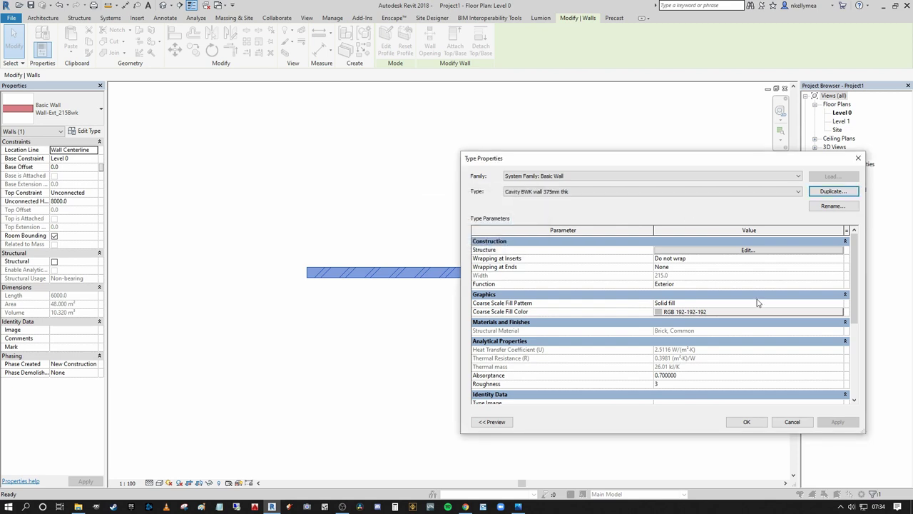
- Insert six new layers above the brick layer in the structure of the new wall type
{"action": "left_click_drag", "start_coordinate": [648, 160], "coordinate": [453, 103]}
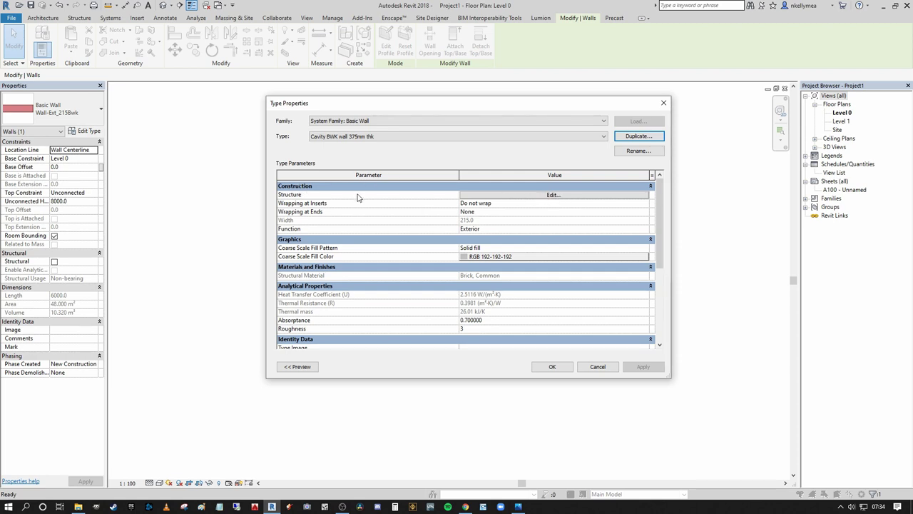
{"action": "left_click", "coordinate": [551, 196]}
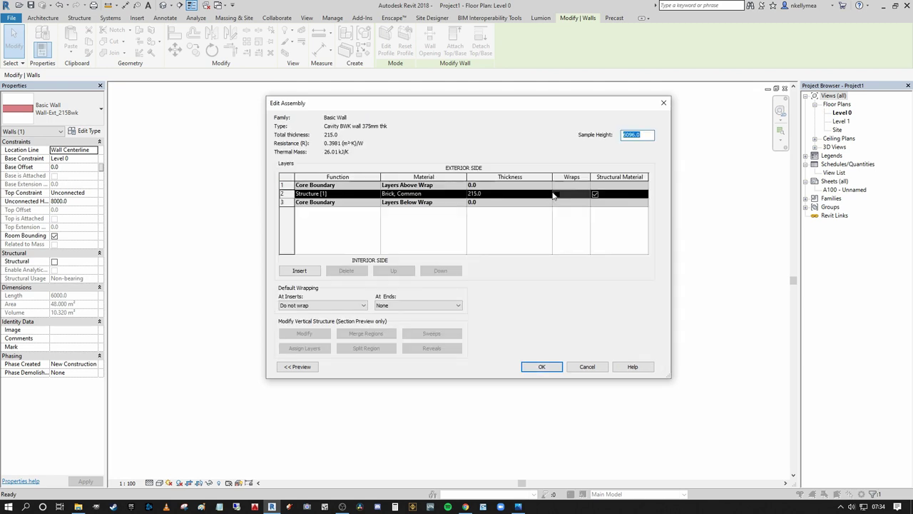
{"action": "left_click", "coordinate": [555, 195]}
{"action": "left_click", "coordinate": [299, 271]}
{"action": "left_click", "coordinate": [300, 273]}
{"action": "left_click", "coordinate": [301, 271]}
{"action": "left_click", "coordinate": [300, 272]}
{"action": "left_click", "coordinate": [301, 272]}
{"action": "left_click", "coordinate": [301, 272]}
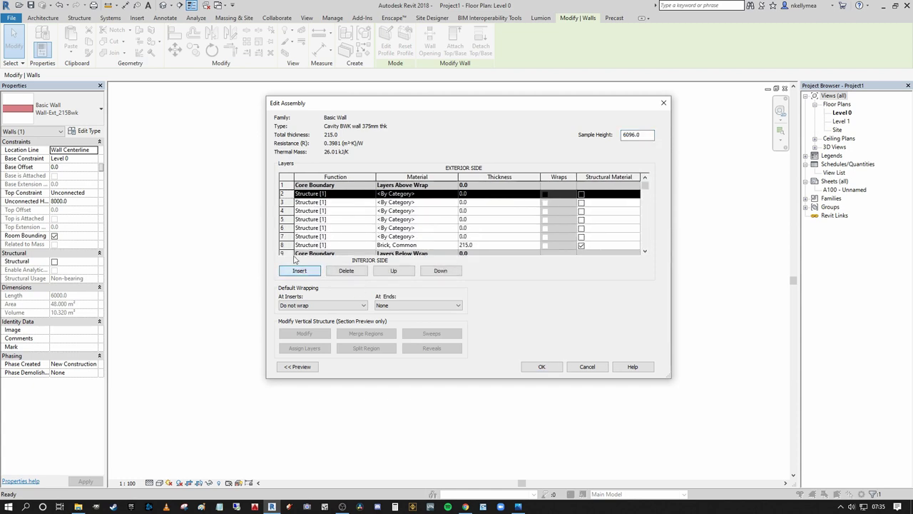
- Review the wall's layers between the two core boundaries, enlarging the assembly dialog to fit the whole list
{"action": "scroll", "coordinate": [301, 235], "scroll_direction": "down", "scroll_amount": 1}
{"action": "scroll", "coordinate": [299, 236], "scroll_direction": "up", "scroll_amount": 1}
{"action": "scroll", "coordinate": [414, 227], "scroll_direction": "down", "scroll_amount": 1}
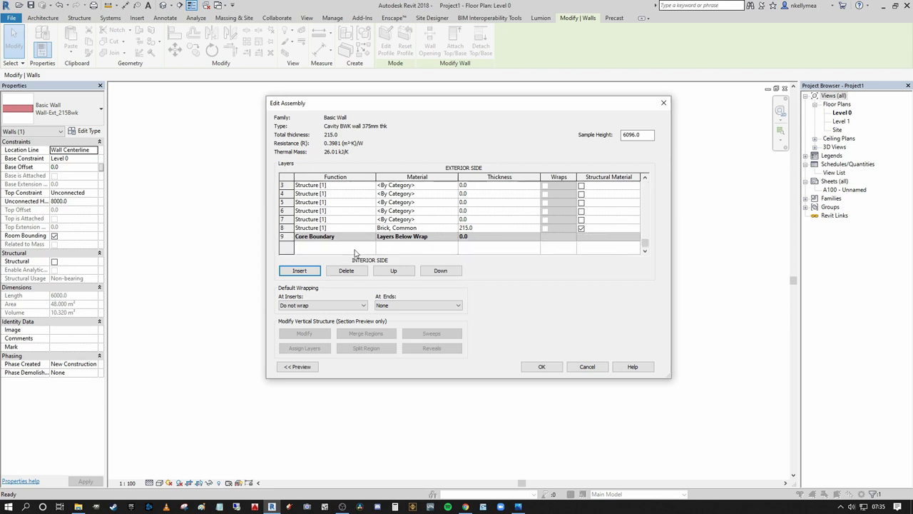
{"action": "scroll", "coordinate": [364, 243], "scroll_direction": "up", "scroll_amount": 1}
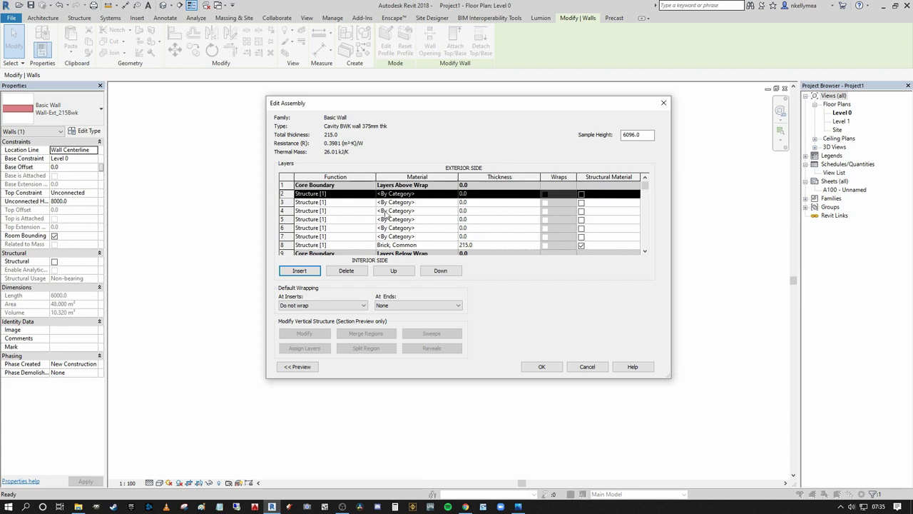
{"action": "scroll", "coordinate": [400, 205], "scroll_direction": "down", "scroll_amount": 1}
{"action": "scroll", "coordinate": [322, 229], "scroll_direction": "up", "scroll_amount": 1}
{"action": "scroll", "coordinate": [337, 216], "scroll_direction": "down", "scroll_amount": 1}
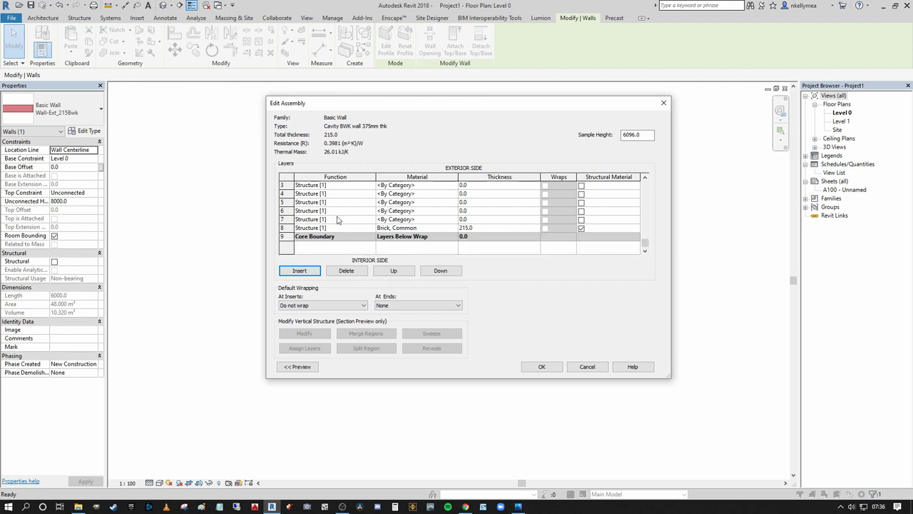
{"action": "left_click", "coordinate": [287, 228]}
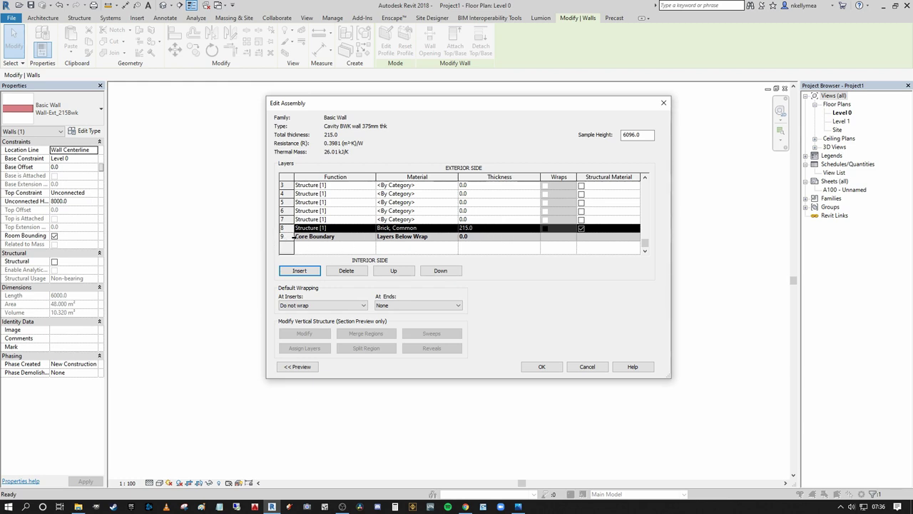
{"action": "scroll", "coordinate": [284, 193], "scroll_direction": "up", "scroll_amount": 1}
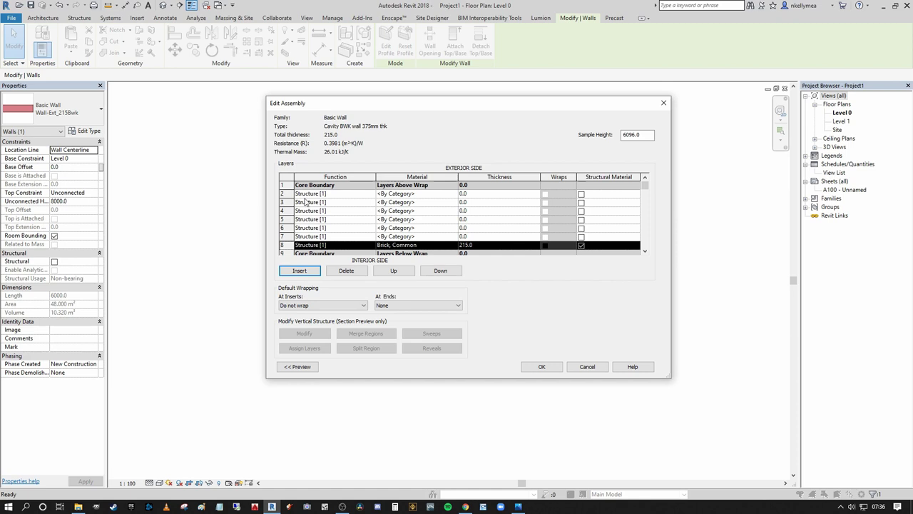
{"action": "left_click_drag", "start_coordinate": [404, 380], "coordinate": [411, 436]}
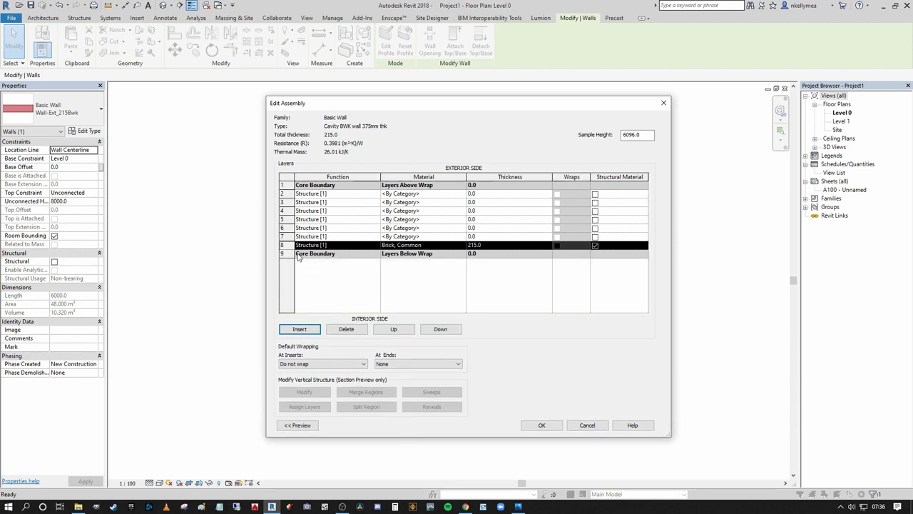
- Change the Brick, Common layer to the Concrete Masonry Units material, found by searching "block", with a thickness of 100 mm
{"action": "left_click", "coordinate": [447, 247]}
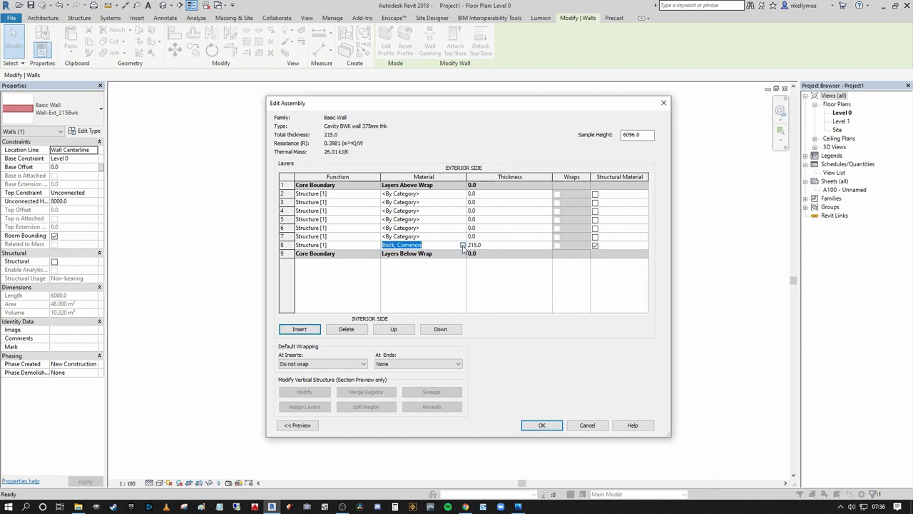
{"action": "left_click", "coordinate": [463, 245]}
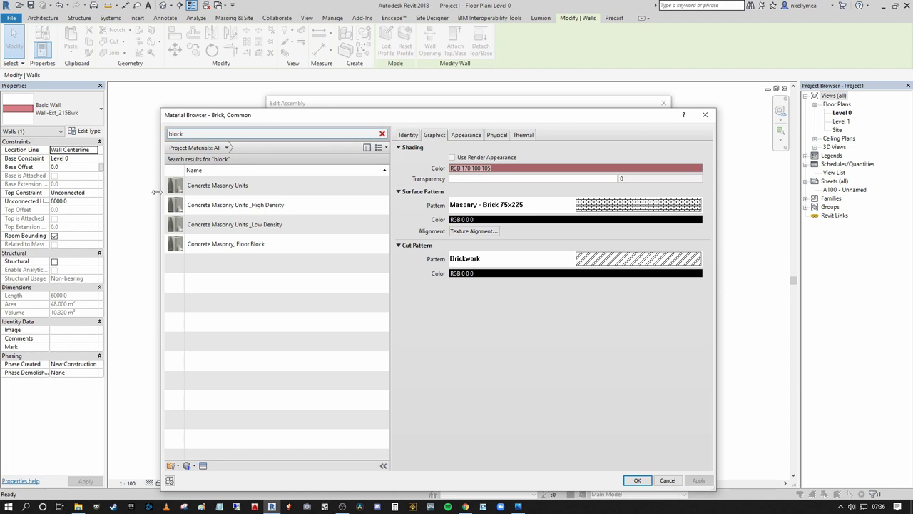
{"action": "left_click", "coordinate": [231, 187]}
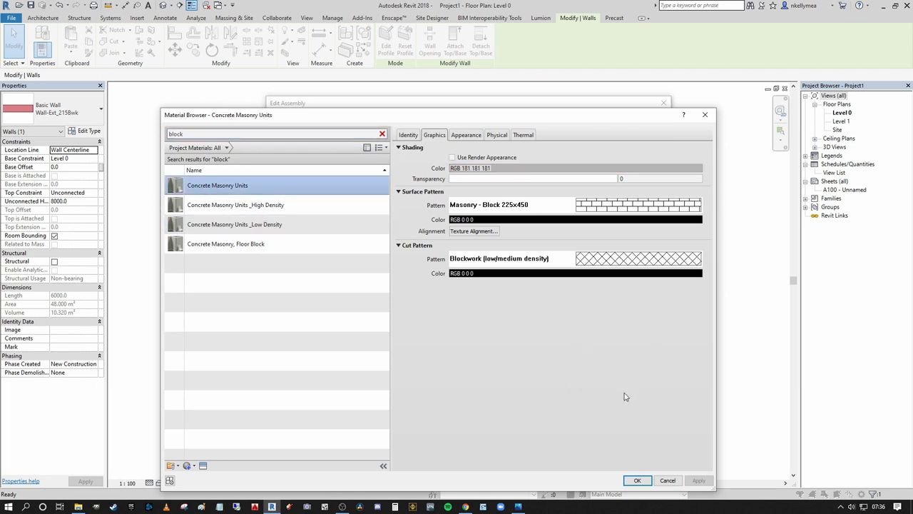
{"action": "left_click", "coordinate": [637, 480]}
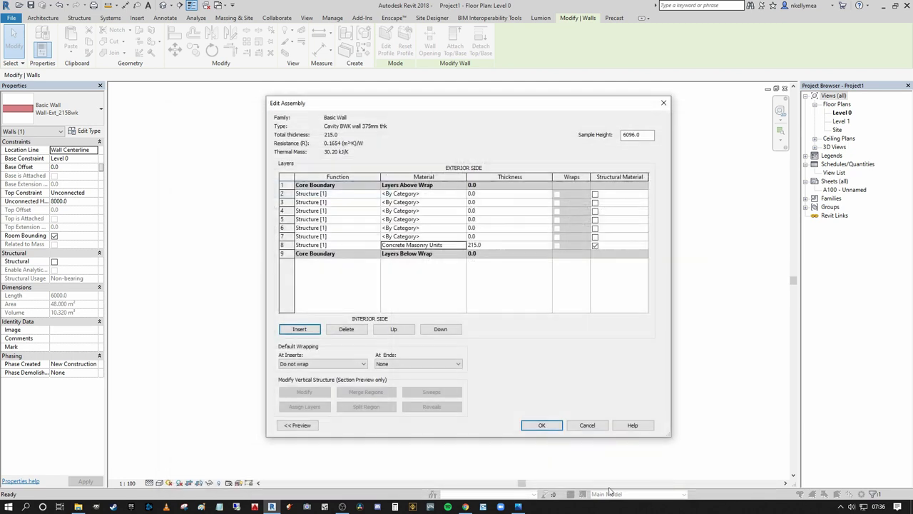
{"action": "left_click", "coordinate": [503, 246]}
{"action": "type", "text": "100"}
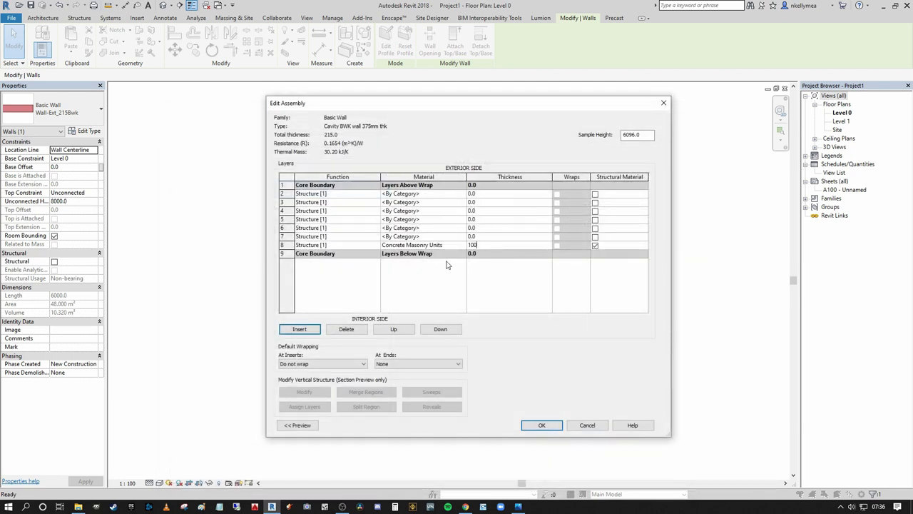
{"action": "left_click", "coordinate": [499, 294]}
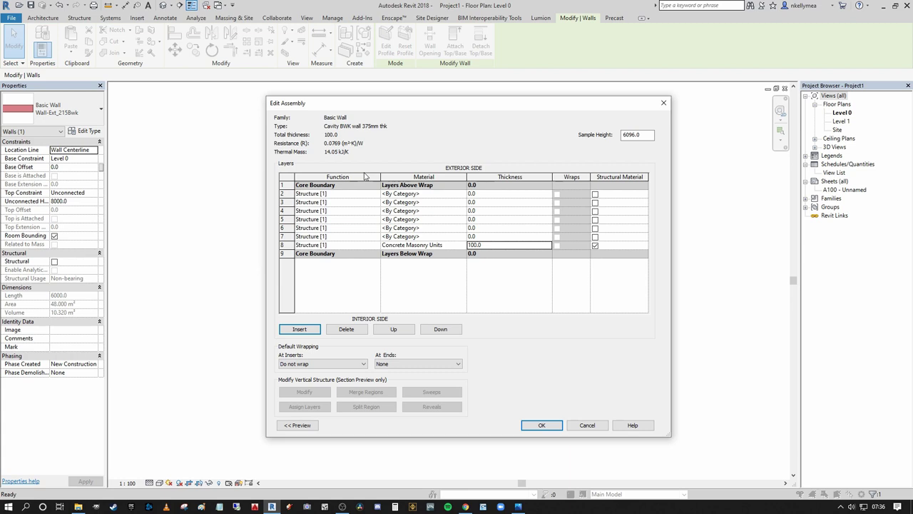
- Move the empty structure layer in row 7 below the interior core boundary, making it the innermost layer
{"action": "left_click", "coordinate": [283, 236]}
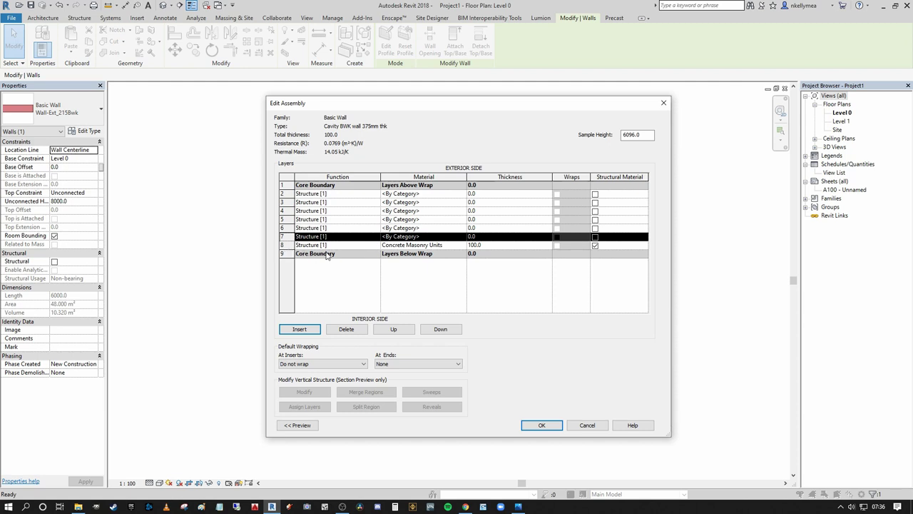
{"action": "left_click", "coordinate": [441, 330]}
{"action": "left_click", "coordinate": [441, 329]}
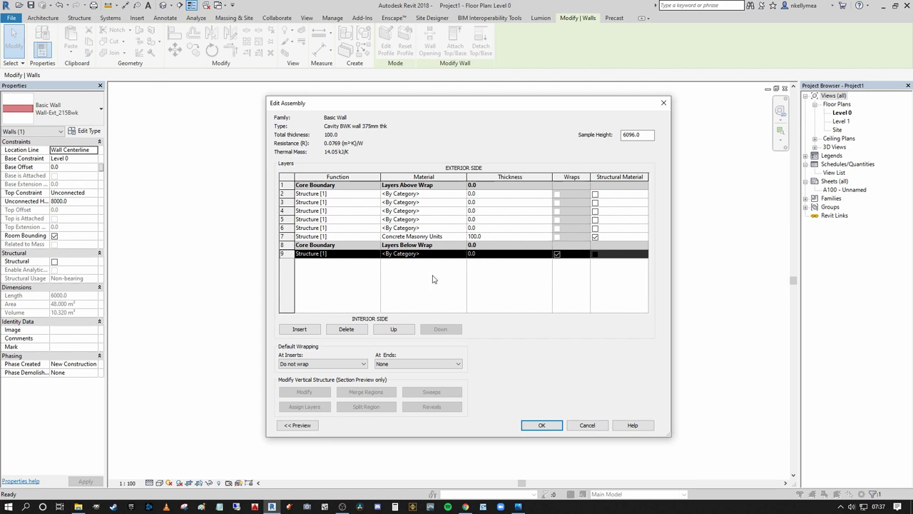
- Assign the Plaster material to the innermost layer, searching for "plaster", with a thickness of 12.5 mm and wrapping turned off
{"action": "left_click", "coordinate": [450, 254]}
{"action": "left_click", "coordinate": [463, 255]}
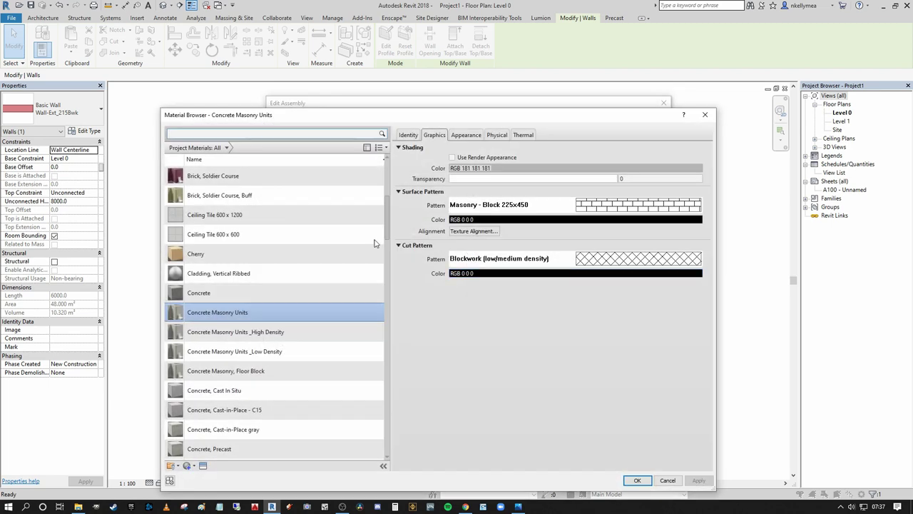
{"action": "type", "text": "plaster"}
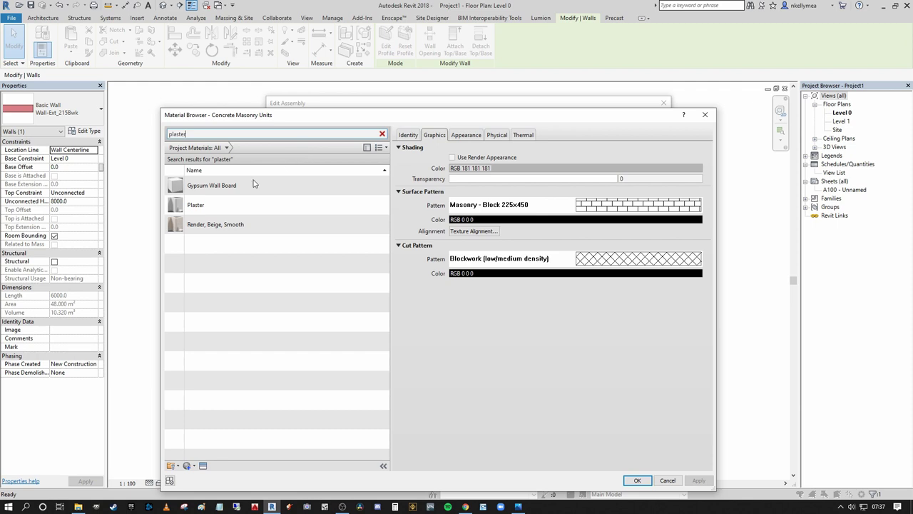
{"action": "left_click", "coordinate": [207, 206]}
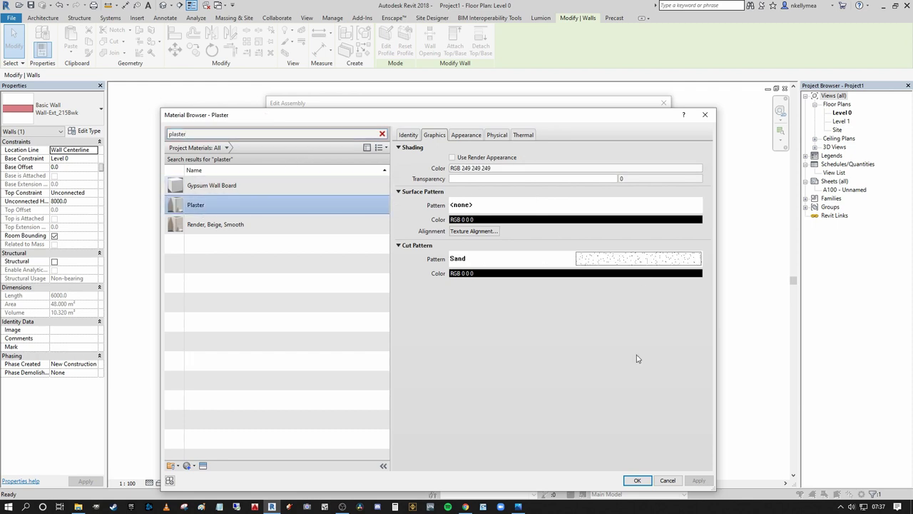
{"action": "left_click", "coordinate": [637, 480]}
{"action": "left_click", "coordinate": [503, 254]}
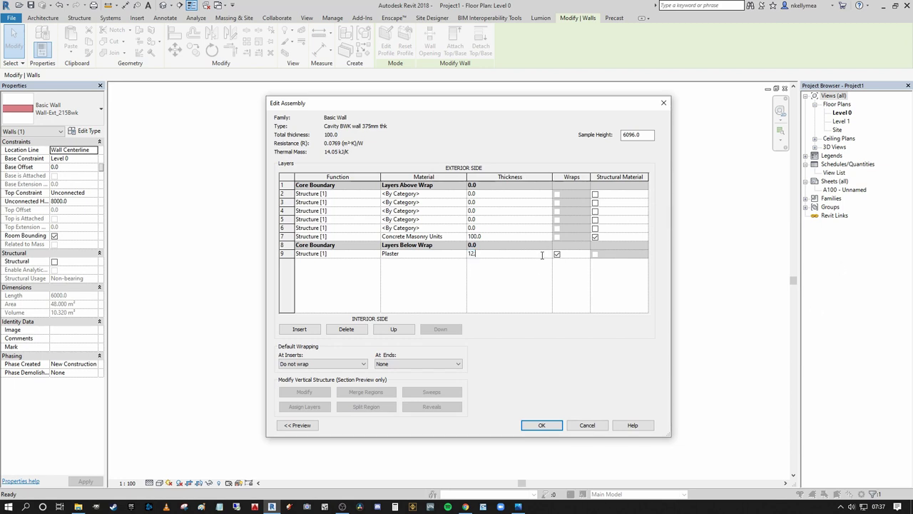
{"action": "type", "text": "12.5mm"}
{"action": "key", "text": "Return"}
{"action": "left_click", "coordinate": [556, 254]}
- Move the five empty structure layers above the exterior core boundary, keeping only the Concrete Masonry Units layer inside the core
{"action": "left_click", "coordinate": [289, 238]}
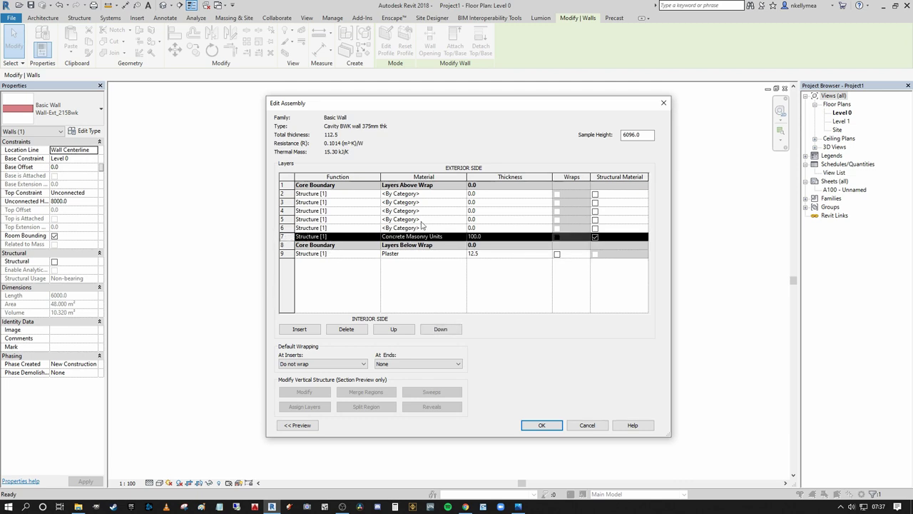
{"action": "left_click", "coordinate": [336, 194]}
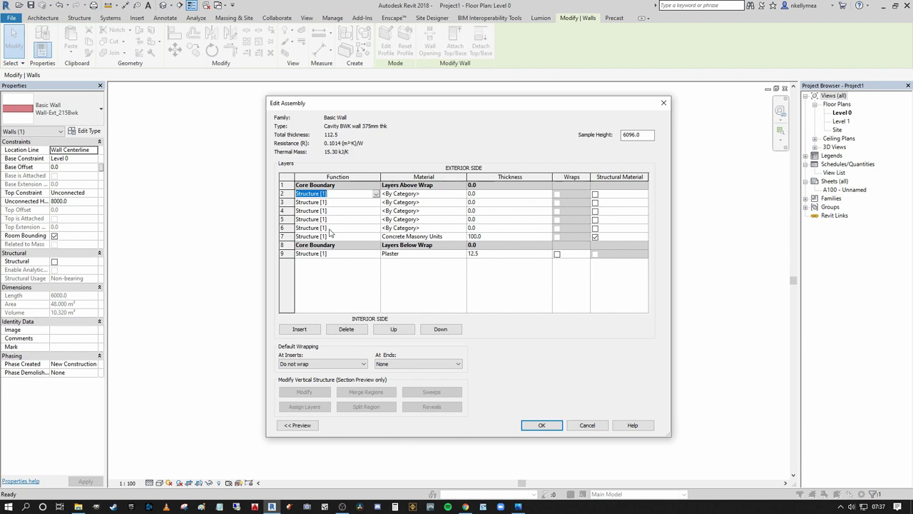
{"action": "left_click", "coordinate": [286, 228]}
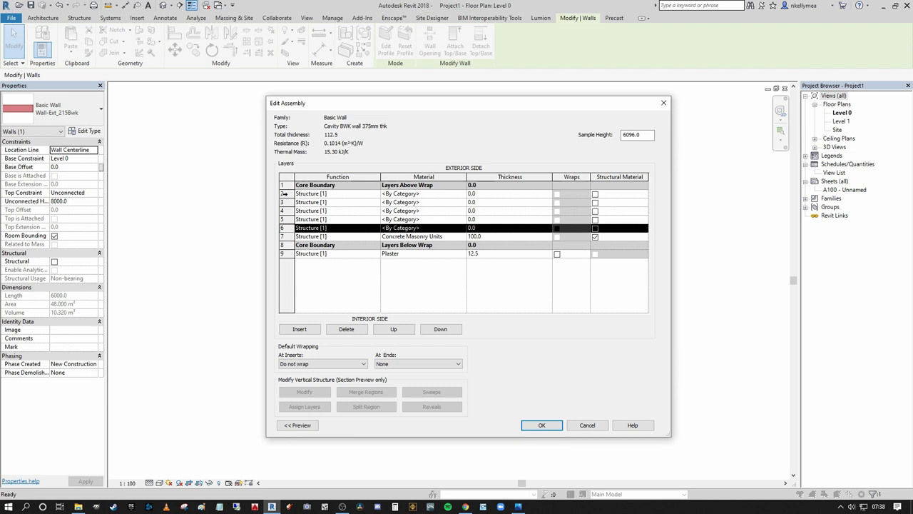
{"action": "left_click", "coordinate": [285, 193]}
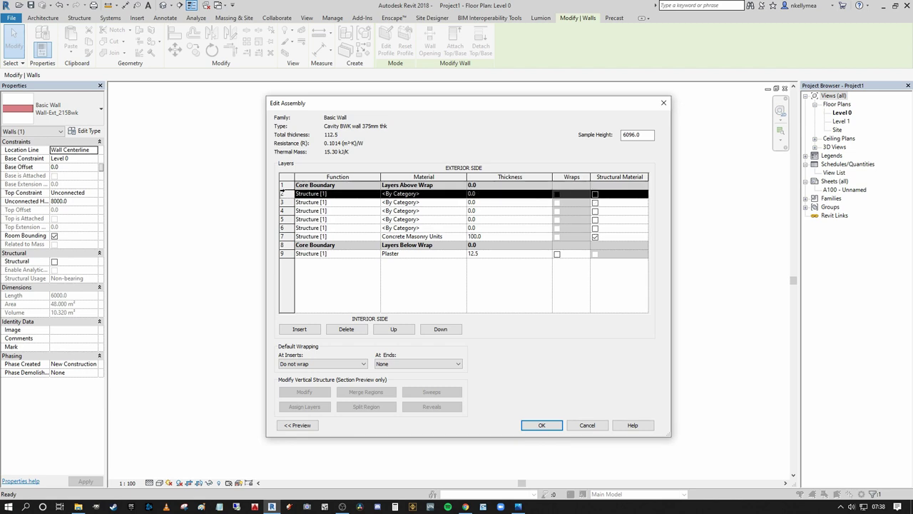
{"action": "left_click", "coordinate": [400, 331]}
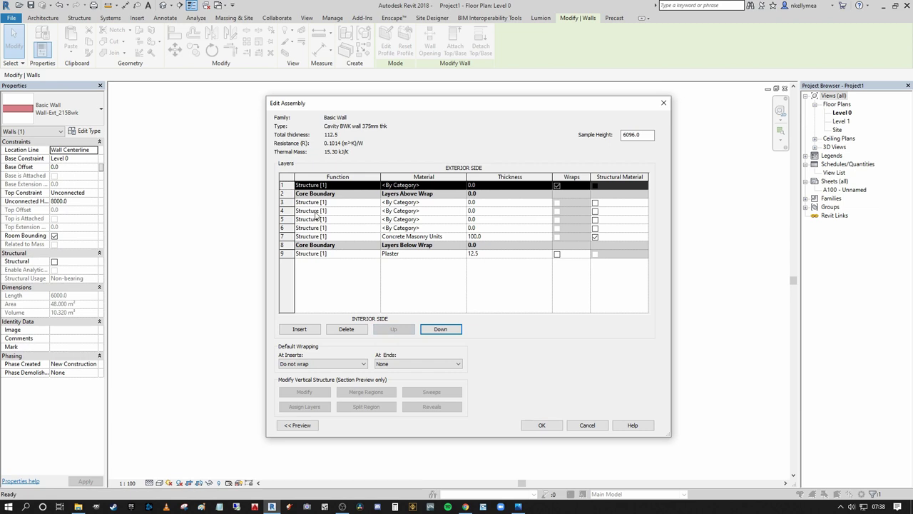
{"action": "left_click", "coordinate": [411, 331]}
{"action": "left_click", "coordinate": [409, 331]}
{"action": "left_click", "coordinate": [394, 329]}
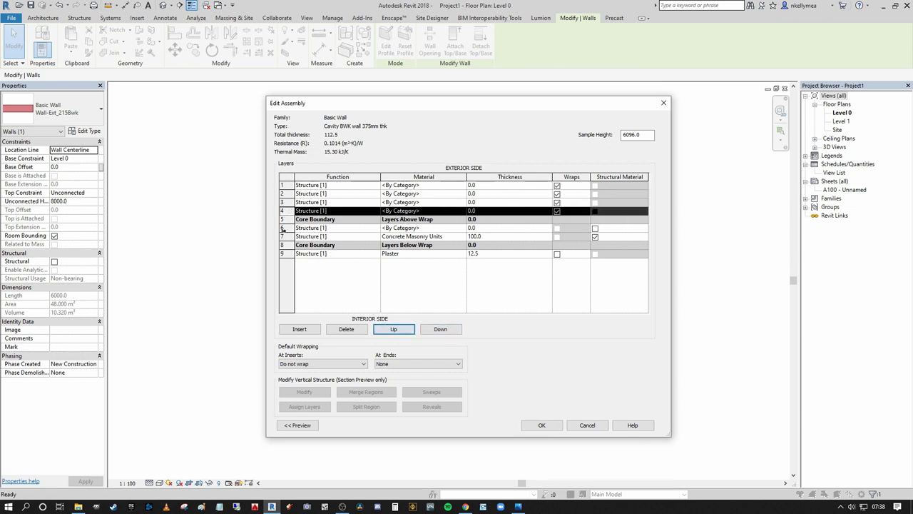
{"action": "left_click", "coordinate": [392, 329]}
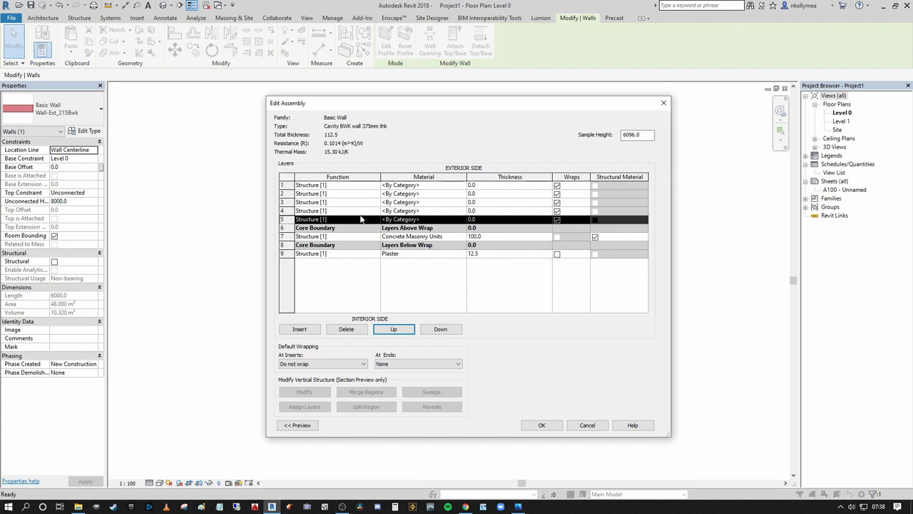
- Set the function of the outermost layer in row 1 to Finish 1 [4]
{"action": "left_click", "coordinate": [378, 185]}
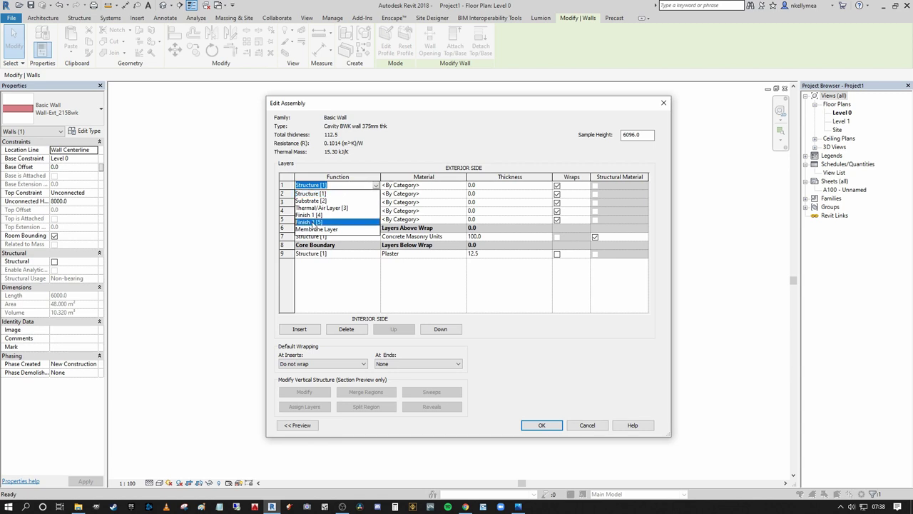
{"action": "left_click", "coordinate": [312, 222]}
{"action": "left_click", "coordinate": [375, 185]}
{"action": "left_click", "coordinate": [321, 217]}
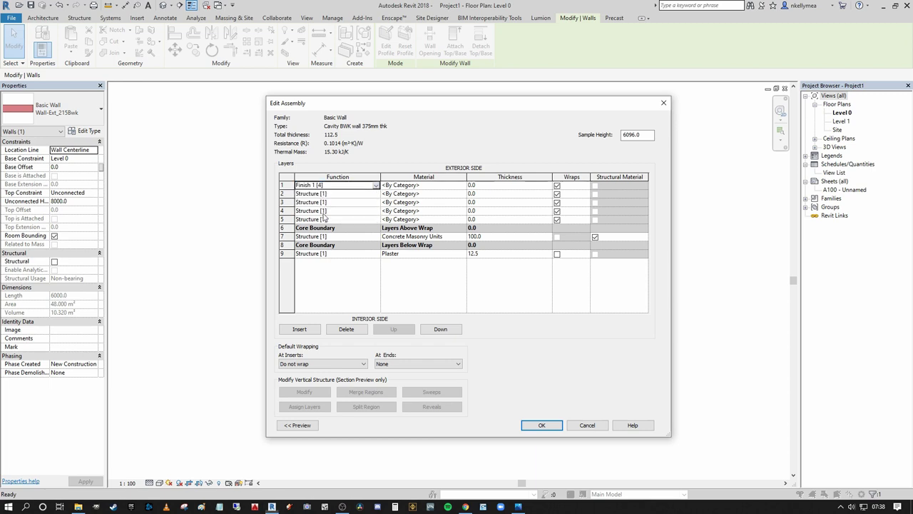
- Assign the Render, Beige, Smooth material to the outermost layer, searching for "render", and set its thickness to 22 mm
{"action": "left_click", "coordinate": [436, 184]}
{"action": "left_click", "coordinate": [462, 185]}
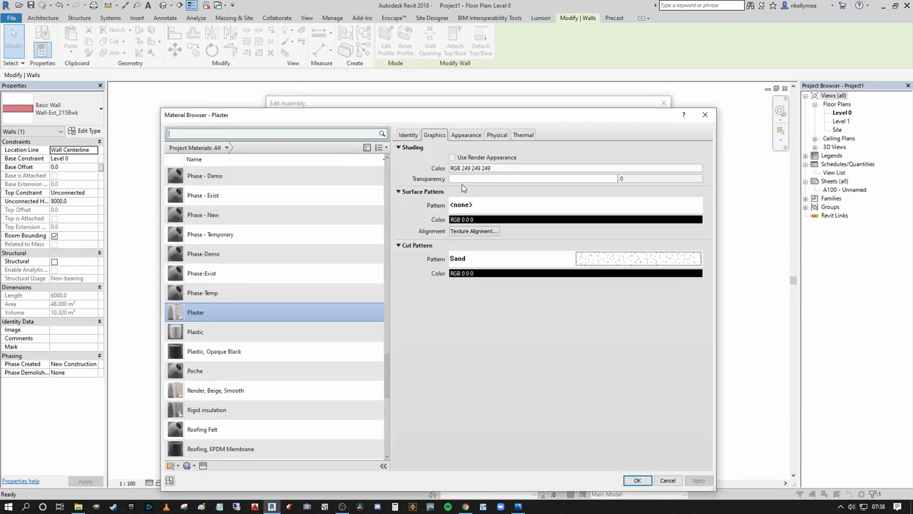
{"action": "type", "text": "render"}
{"action": "left_click", "coordinate": [381, 133]}
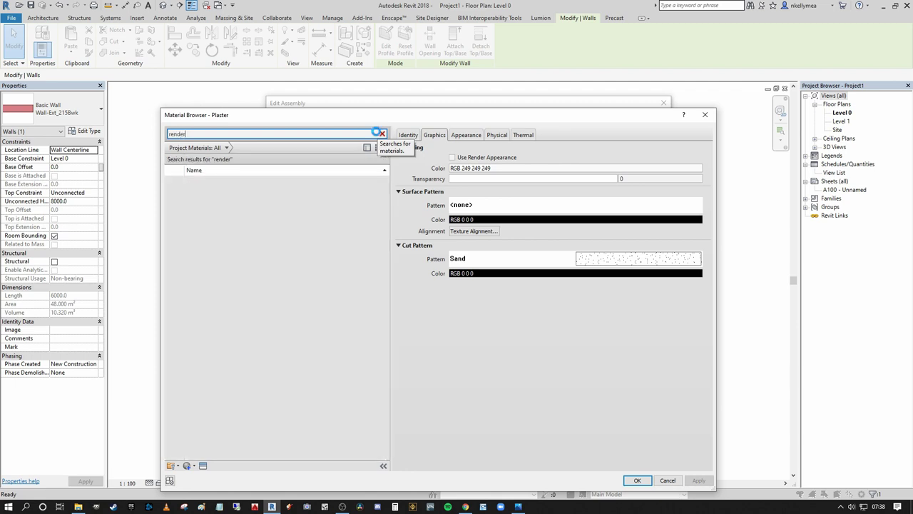
{"action": "left_click", "coordinate": [270, 318]}
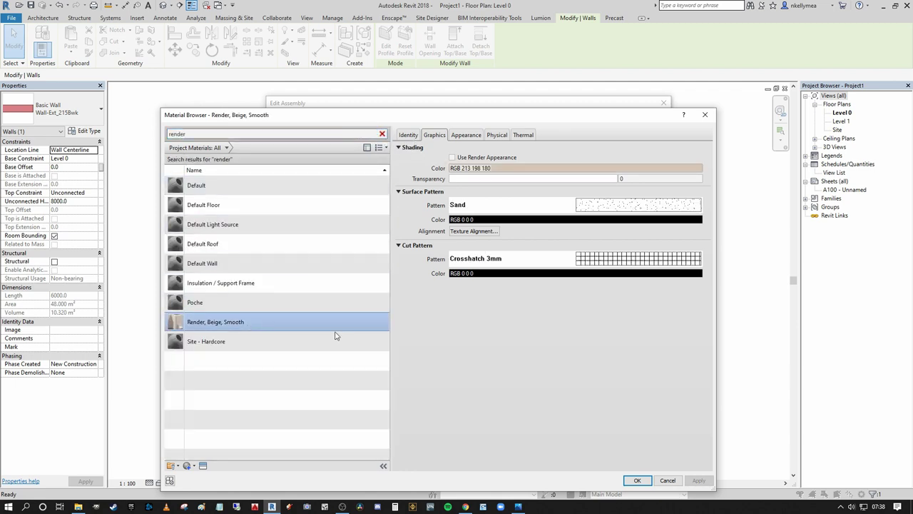
{"action": "left_click", "coordinate": [637, 480]}
{"action": "left_click", "coordinate": [492, 193]}
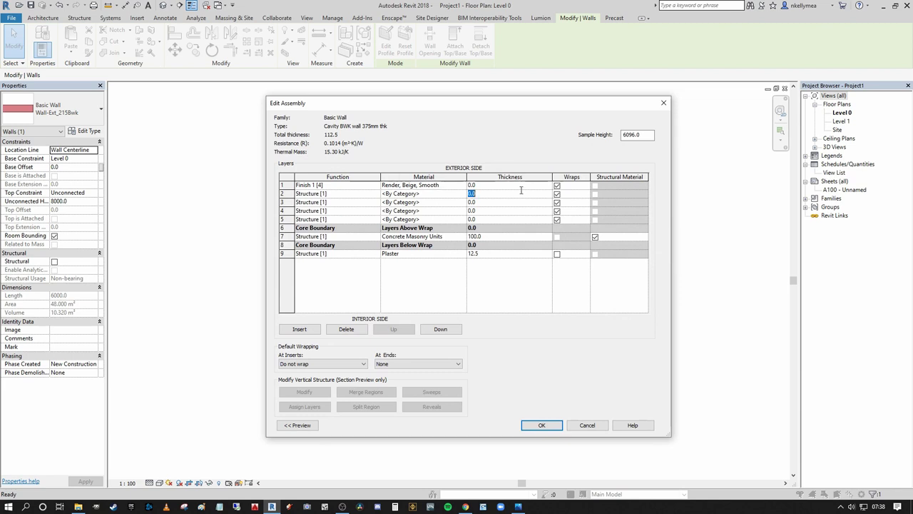
{"action": "left_click", "coordinate": [523, 184]}
{"action": "type", "text": "22mm"}
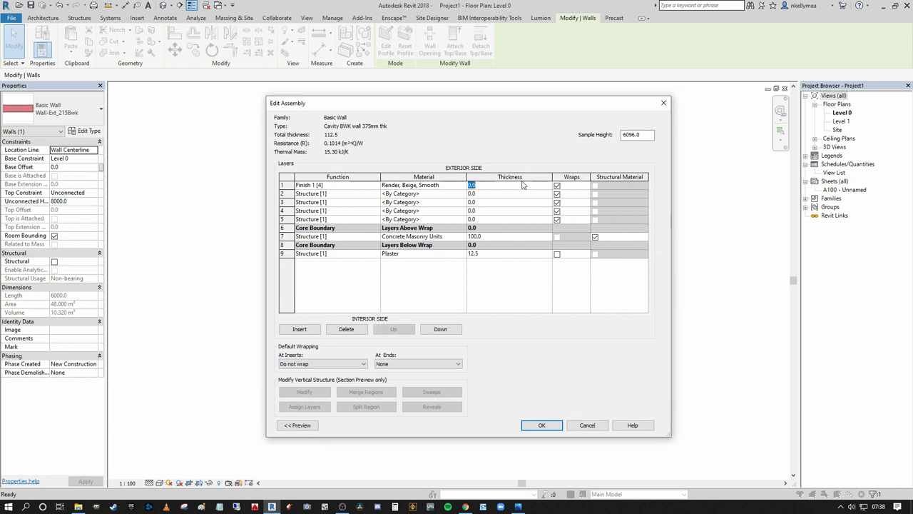
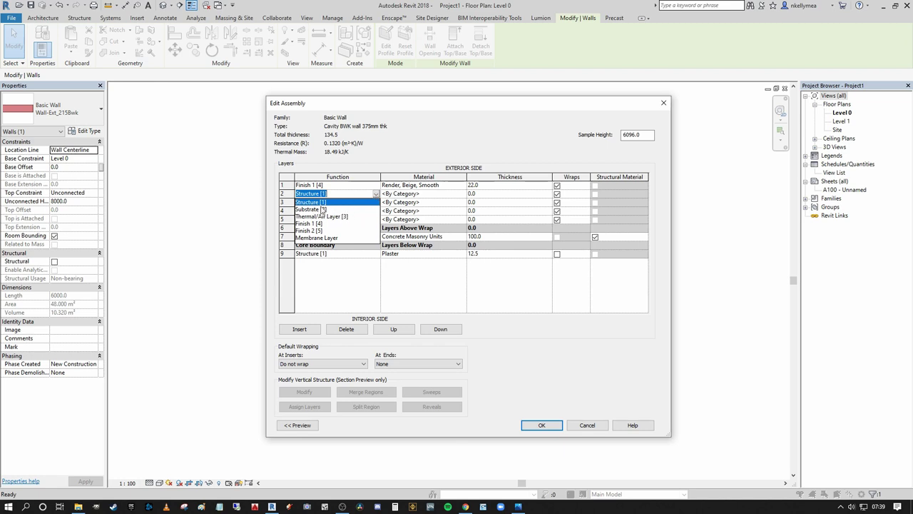
- Set the function of the layer in row 2 to Substrate [2]
{"action": "left_click", "coordinate": [314, 204]}
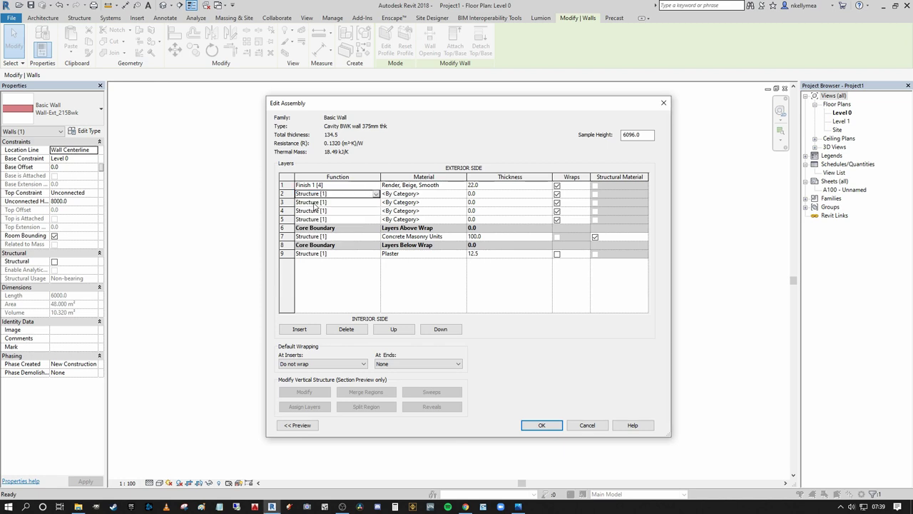
{"action": "left_click", "coordinate": [352, 195]}
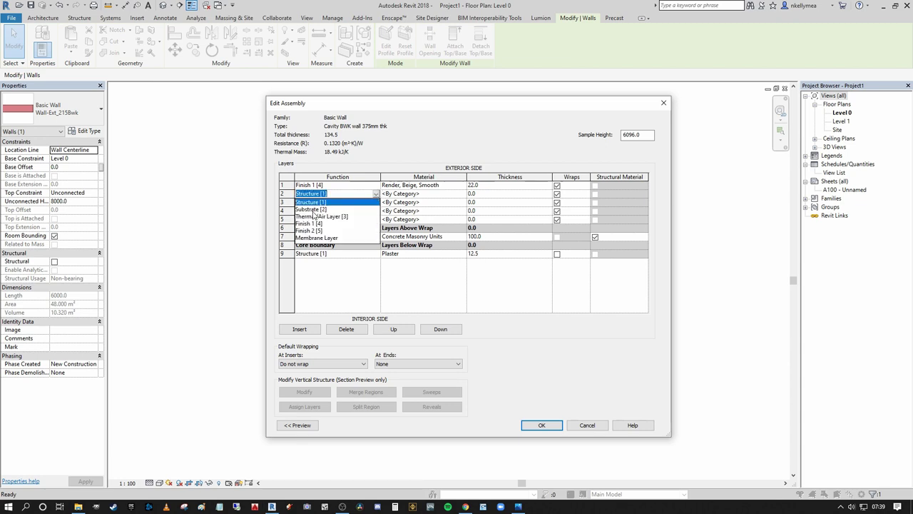
{"action": "left_click", "coordinate": [314, 209]}
- Assign the Concrete Masonry Units material to the row 2 substrate layer, searching for "block", and set its thickness to 100 mm
{"action": "left_click", "coordinate": [463, 194]}
{"action": "left_click", "coordinate": [463, 194]}
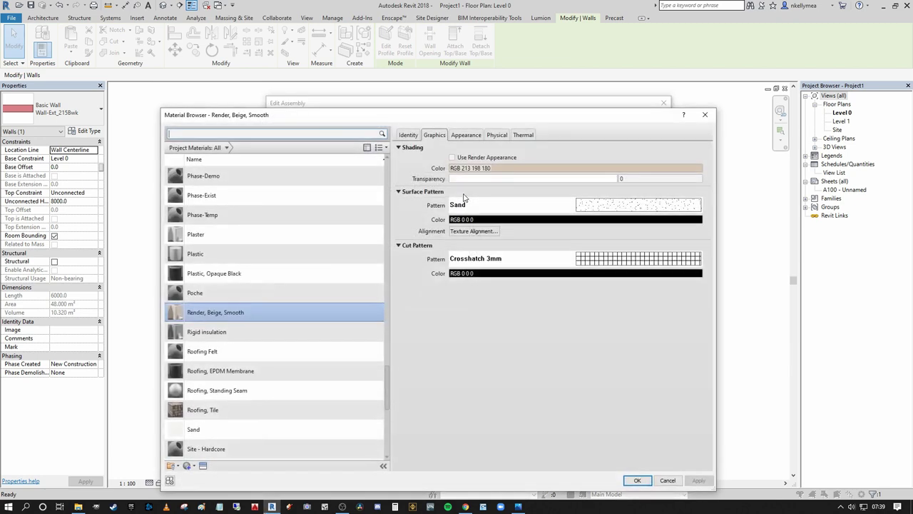
{"action": "type", "text": "block"}
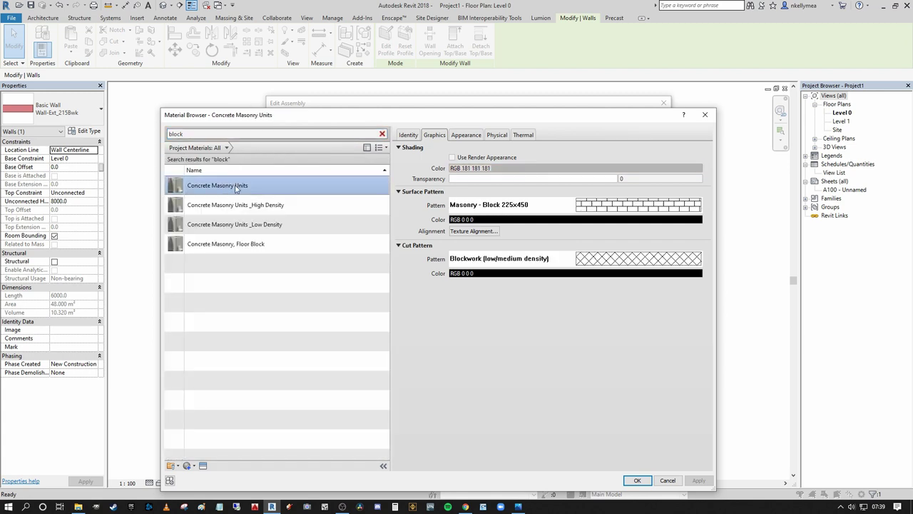
{"action": "left_click", "coordinate": [637, 479]}
{"action": "left_click", "coordinate": [501, 193]}
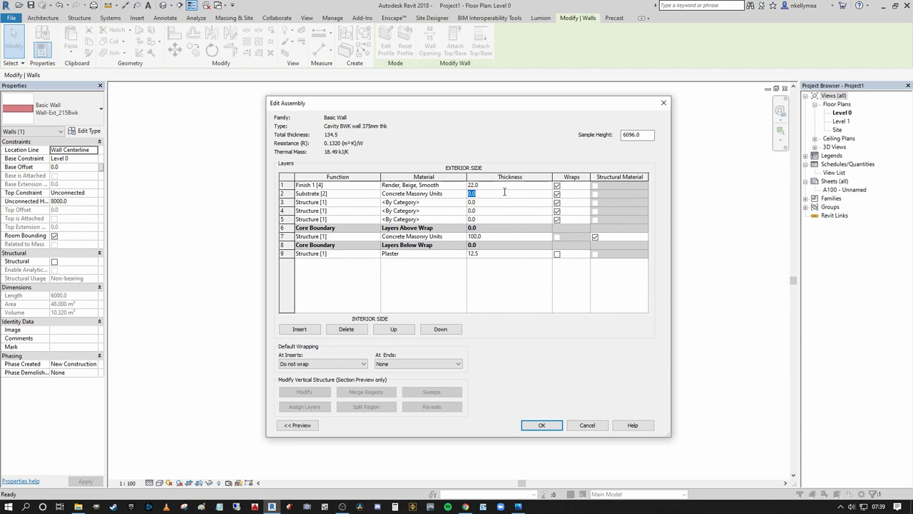
{"action": "type", "text": "100"}
- Set the function of the layer in row 3 to Thermal/Air Layer [3]
{"action": "left_click", "coordinate": [343, 203]}
{"action": "left_click", "coordinate": [376, 203]}
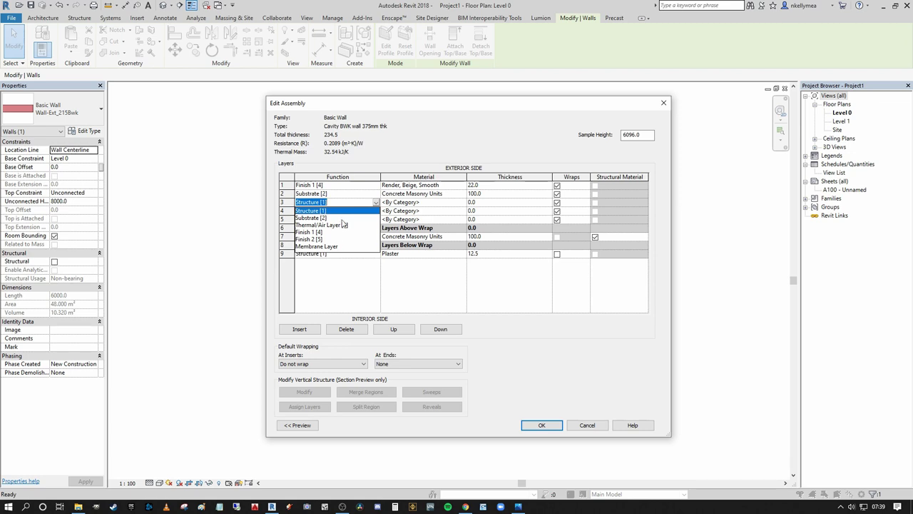
{"action": "left_click", "coordinate": [314, 218]}
{"action": "left_click", "coordinate": [376, 202]}
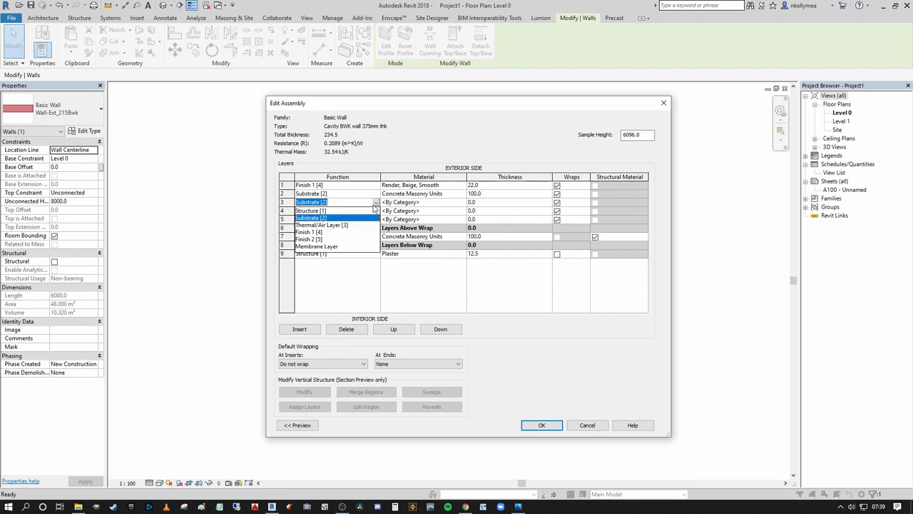
{"action": "left_click", "coordinate": [340, 227]}
- Assign the Air material to the row 3 layer, searching for "air", and set its thickness to 40 mm
{"action": "left_click", "coordinate": [463, 204]}
{"action": "left_click", "coordinate": [462, 203]}
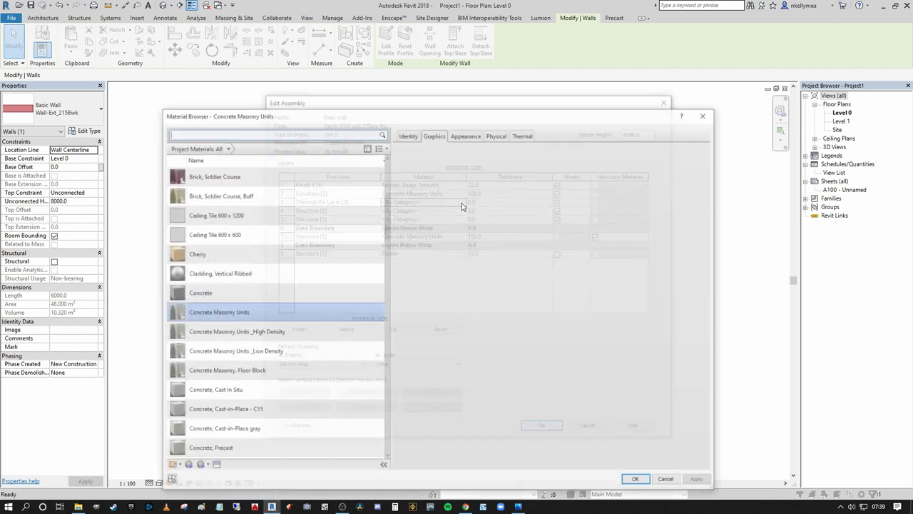
{"action": "left_click", "coordinate": [267, 132]}
{"action": "type", "text": "air"}
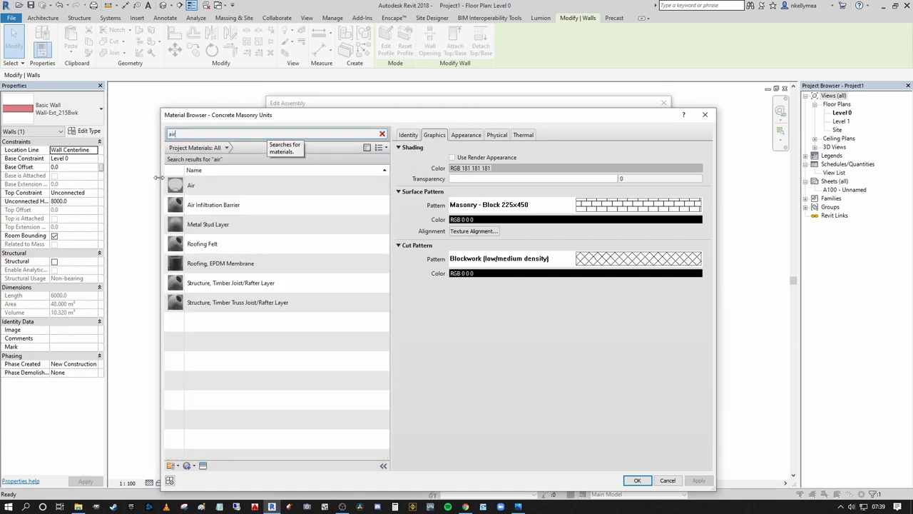
{"action": "left_click", "coordinate": [265, 185]}
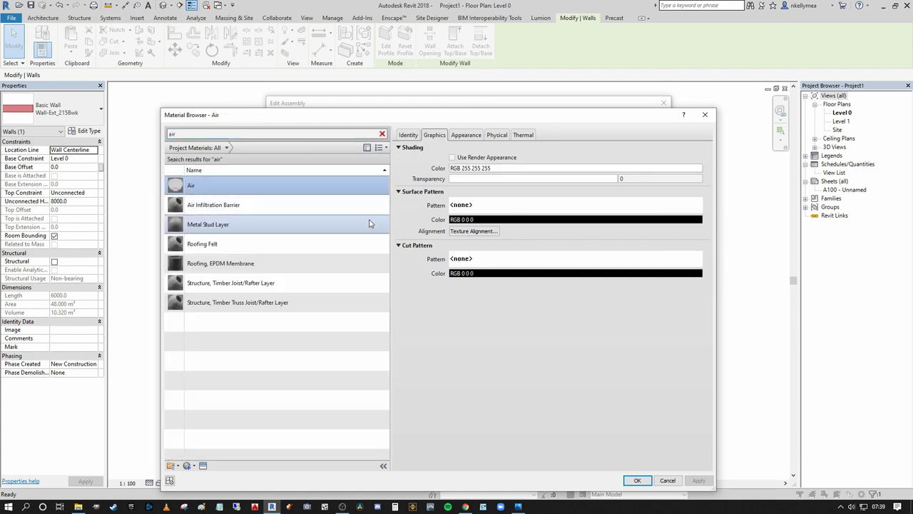
{"action": "left_click", "coordinate": [637, 480]}
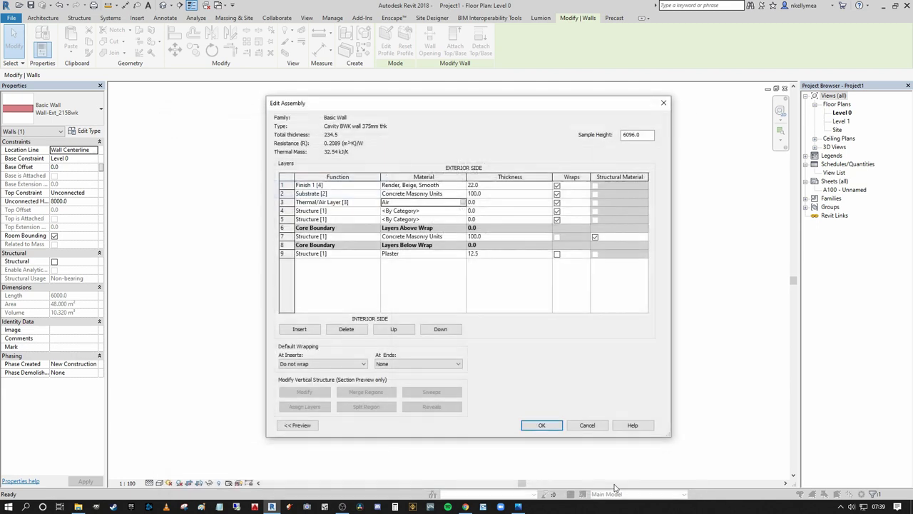
{"action": "left_click", "coordinate": [504, 203]}
{"action": "type", "text": "40"}
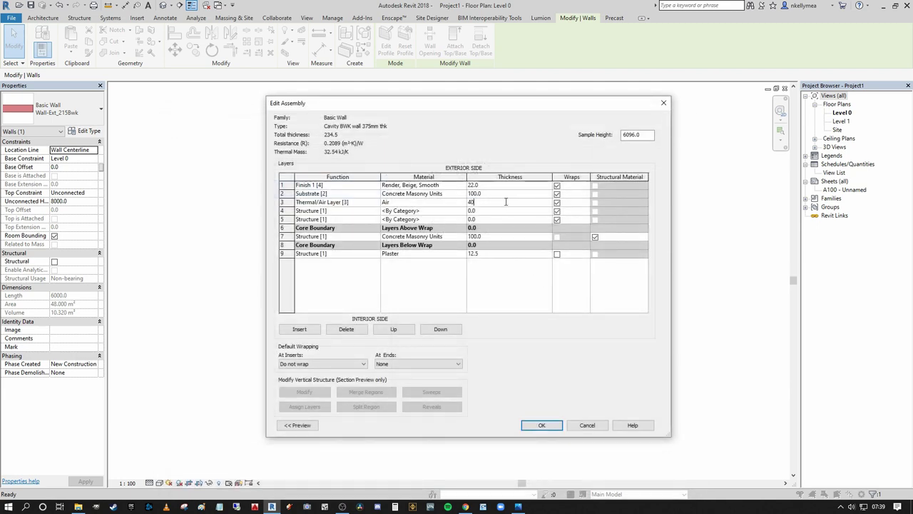
{"action": "left_click", "coordinate": [474, 210]}
- Set the function of the layer in row 4 to Thermal/Air Layer [3]
{"action": "left_click", "coordinate": [360, 213]}
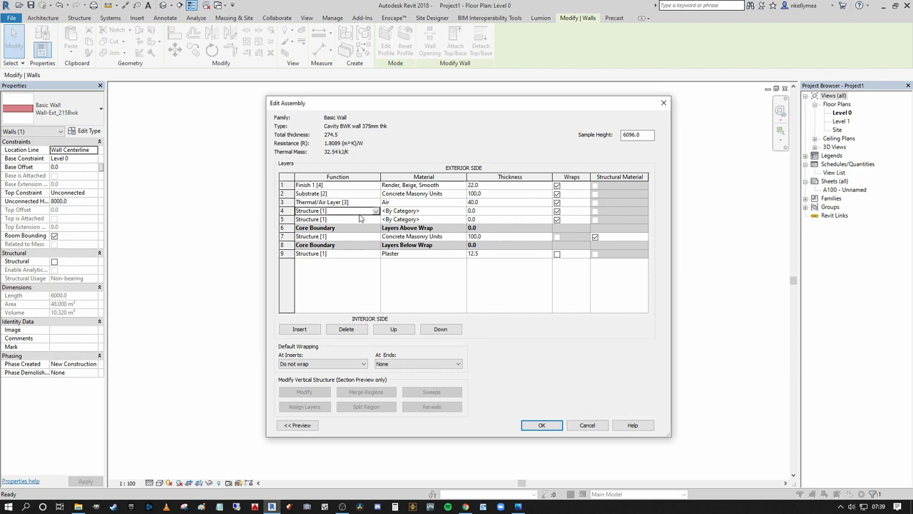
{"action": "left_click", "coordinate": [375, 211]}
{"action": "left_click", "coordinate": [331, 234]}
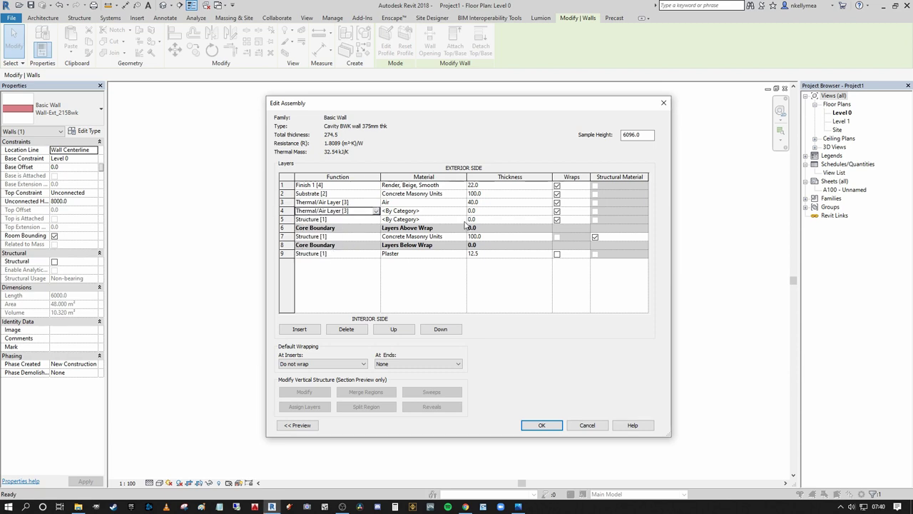
- Assign the Rigid insulation material to the row 4 thermal/air layer, searching for "rigid insulation", and set its thickness to 100 mm
{"action": "left_click", "coordinate": [449, 211]}
{"action": "left_click", "coordinate": [463, 211]}
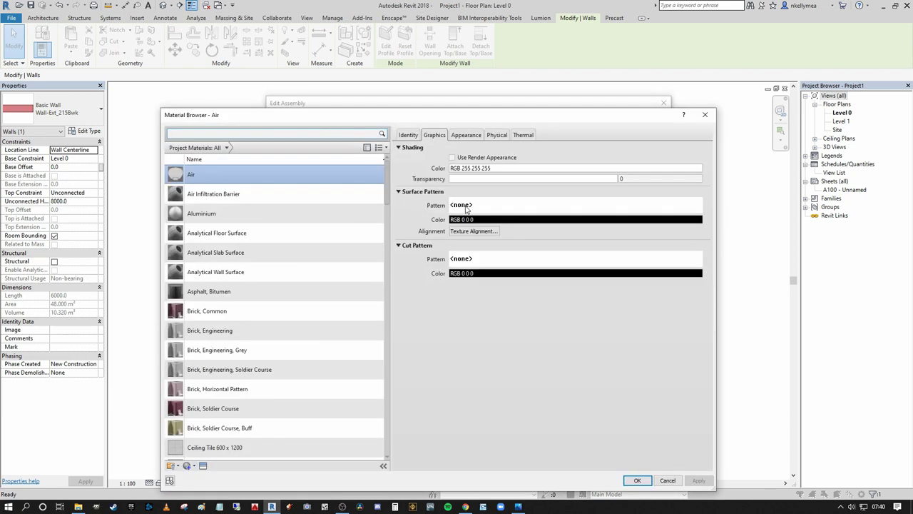
{"action": "type", "text": "rigid insulation"}
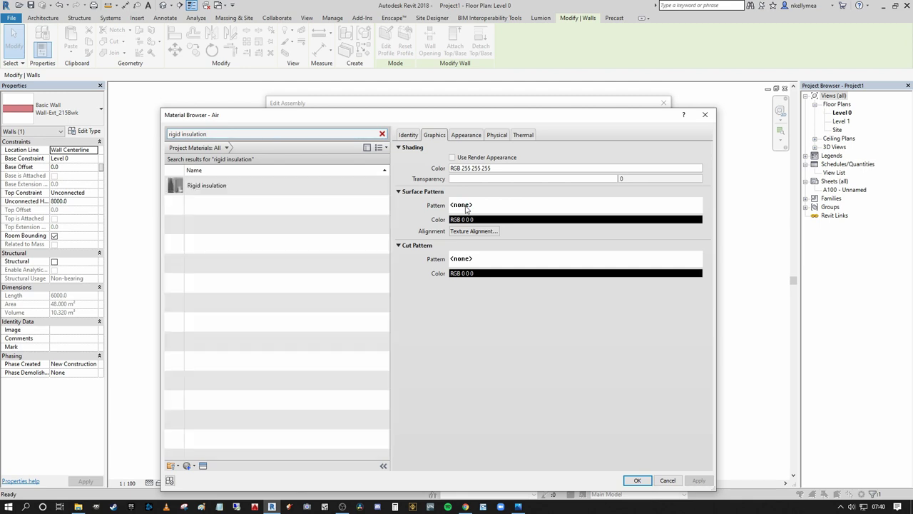
{"action": "left_click", "coordinate": [216, 187]}
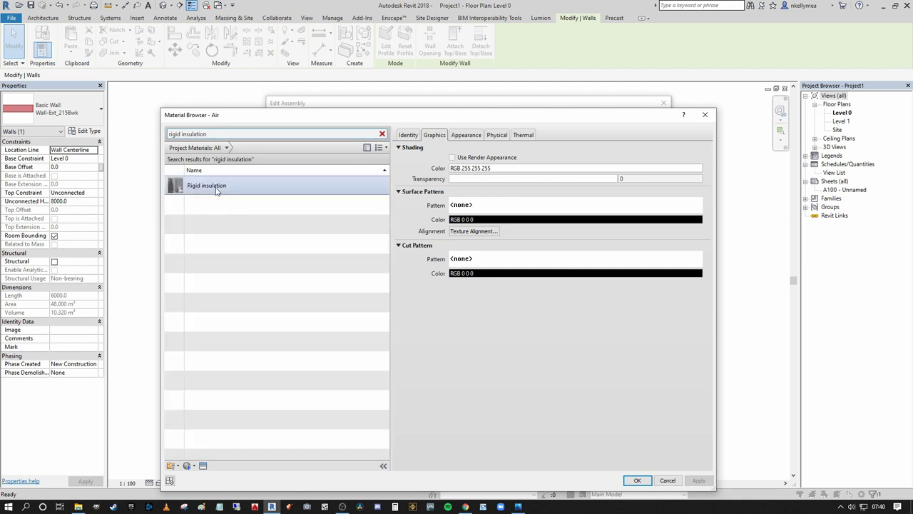
{"action": "left_click", "coordinate": [636, 482]}
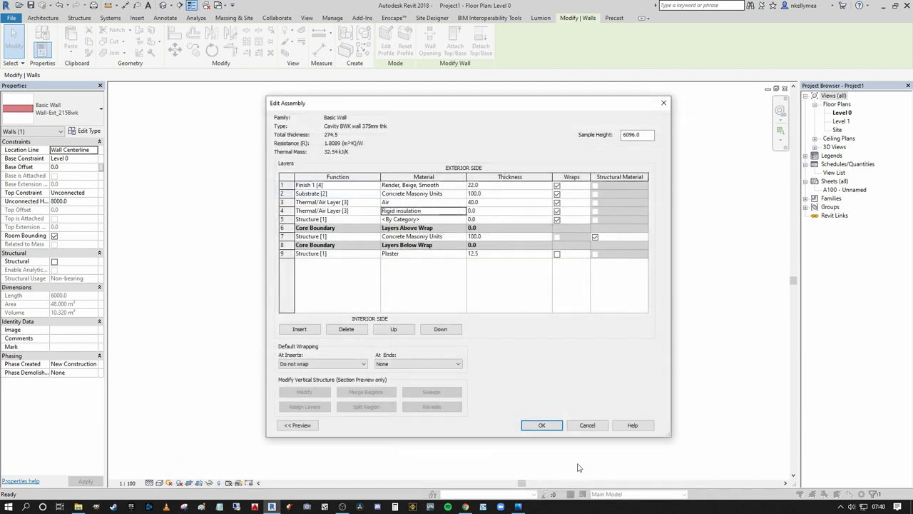
{"action": "left_click", "coordinate": [514, 209]}
{"action": "type", "text": "100"}
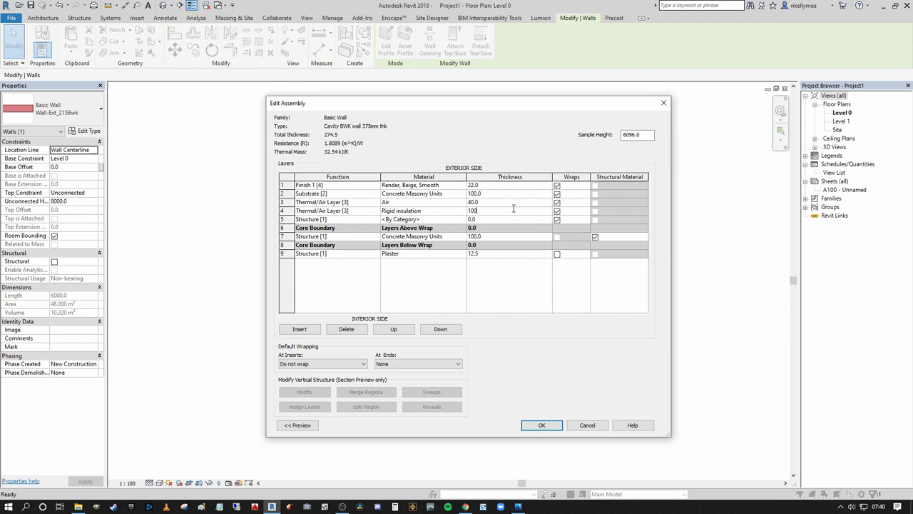
{"action": "key", "text": "Tab"}
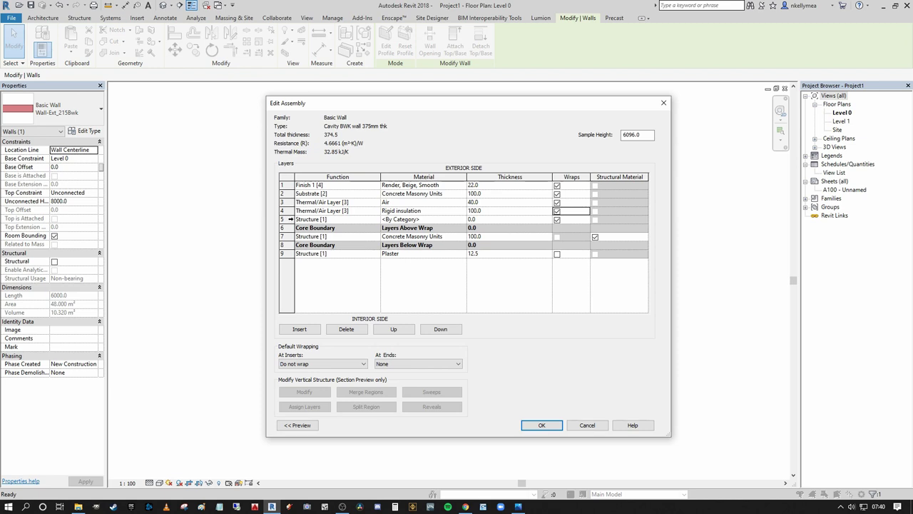
- Delete the unused Structure [1] layer in row 5 and turn off wrapping for the layers in rows 1 to 4
{"action": "left_click", "coordinate": [282, 222]}
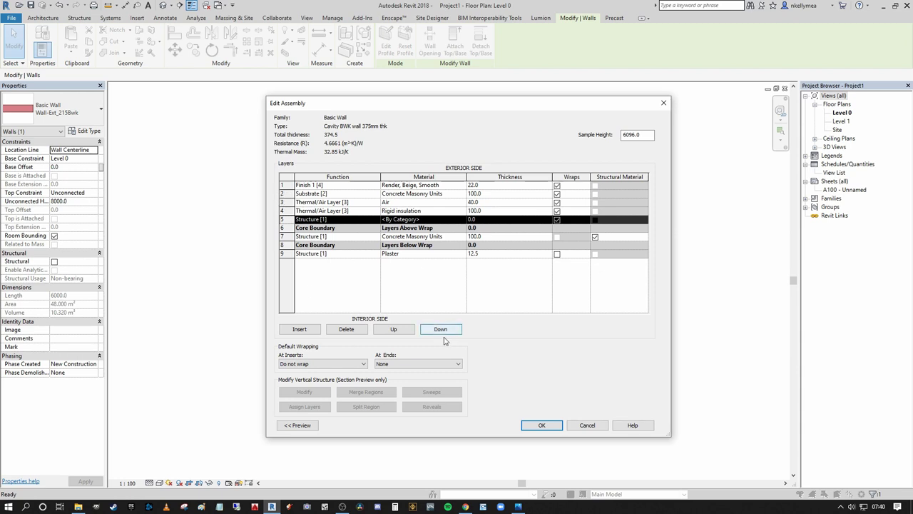
{"action": "left_click", "coordinate": [347, 331]}
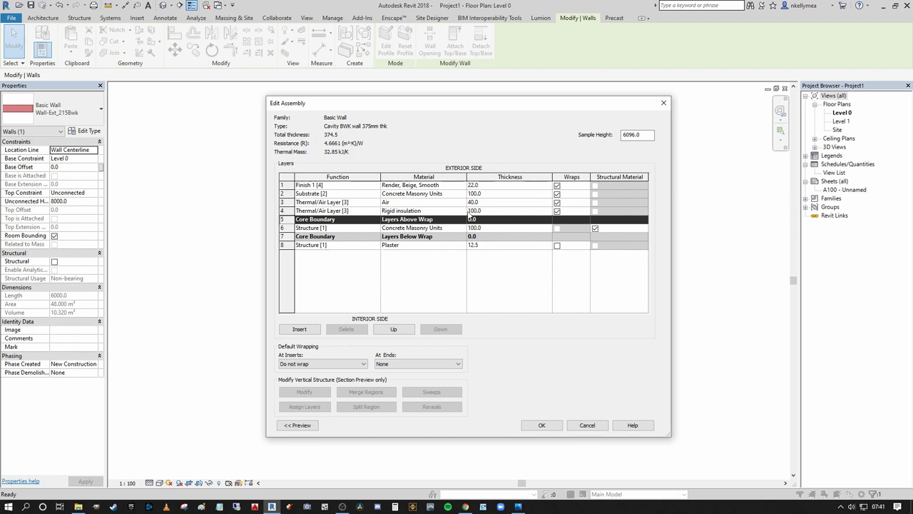
{"action": "left_click", "coordinate": [557, 186]}
{"action": "left_click", "coordinate": [557, 194]}
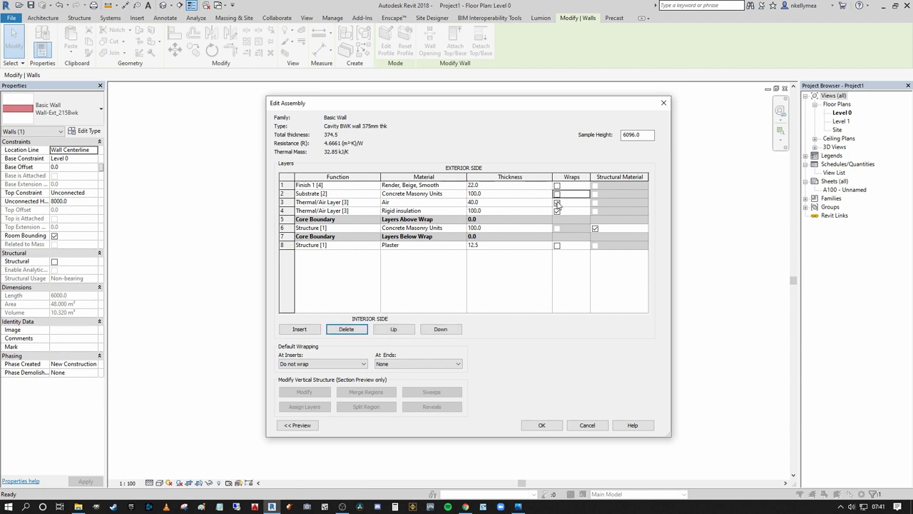
{"action": "left_click", "coordinate": [557, 202]}
{"action": "left_click", "coordinate": [557, 211]}
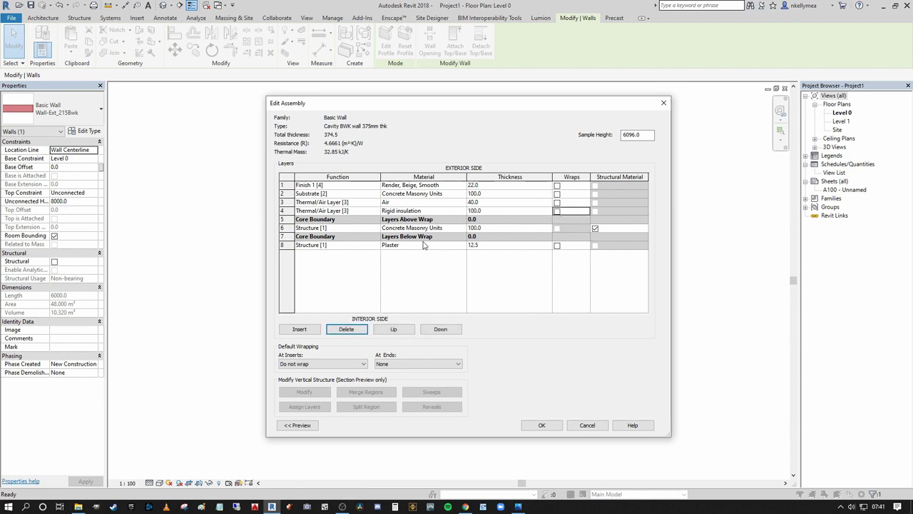
- Try to accept the edited layer assembly
{"action": "left_click", "coordinate": [542, 425]}
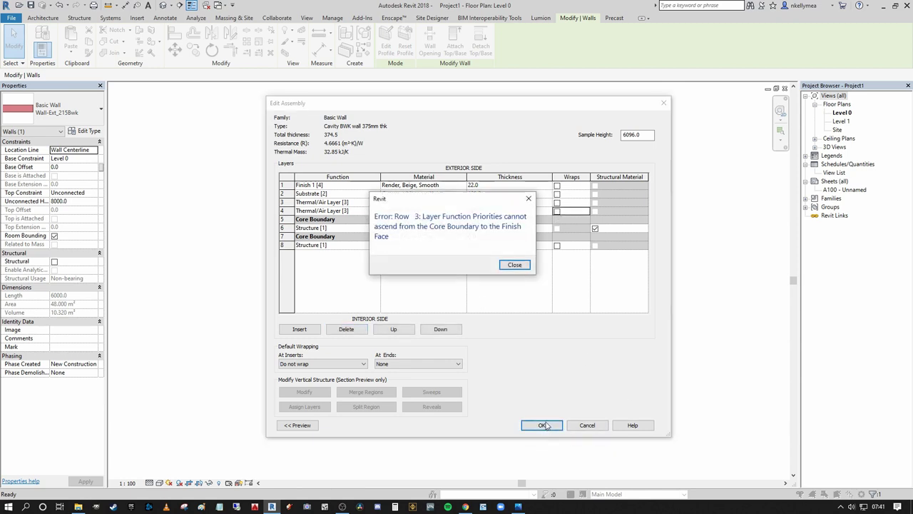
{"action": "left_click_drag", "start_coordinate": [458, 199], "coordinate": [493, 230]}
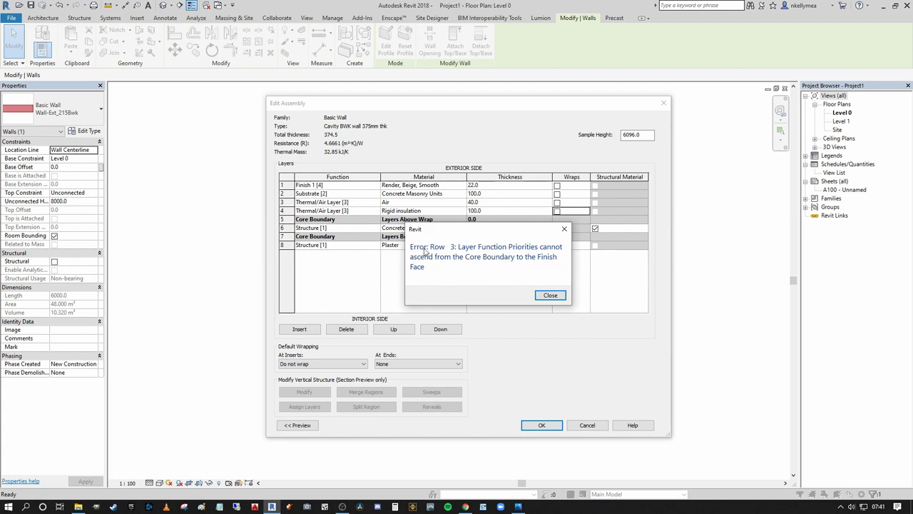
{"action": "left_click_drag", "start_coordinate": [499, 229], "coordinate": [438, 268]}
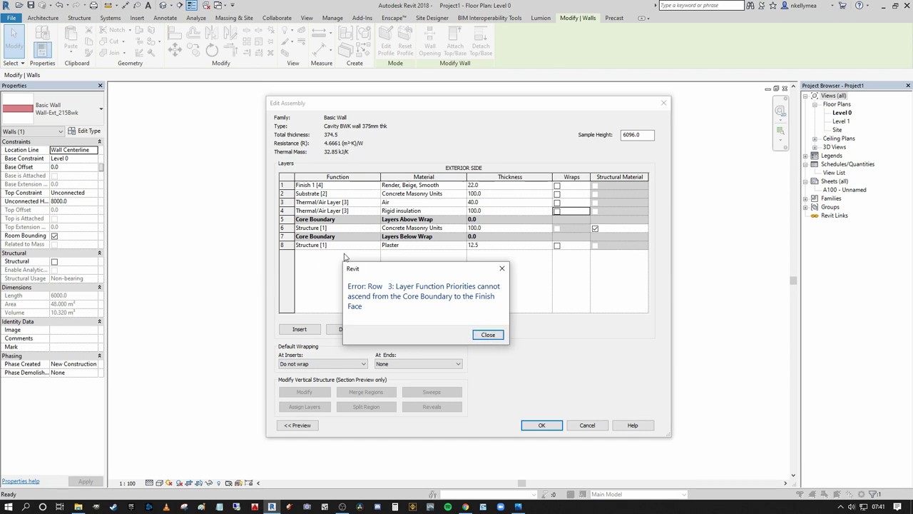
{"action": "left_click", "coordinate": [486, 335]}
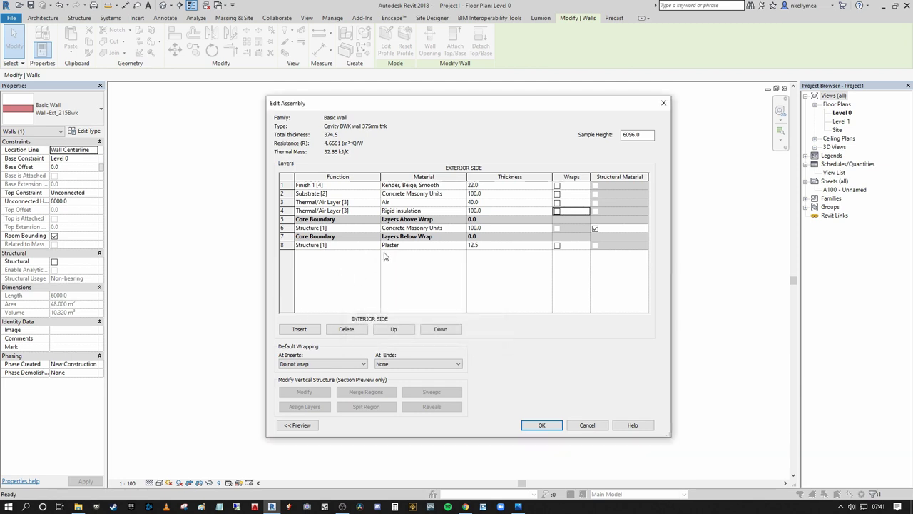
- Set the function of the Plaster layer in row 8 to Finish 2 [5] and try to accept the assembly again
{"action": "left_click", "coordinate": [357, 245]}
{"action": "left_click", "coordinate": [376, 245]}
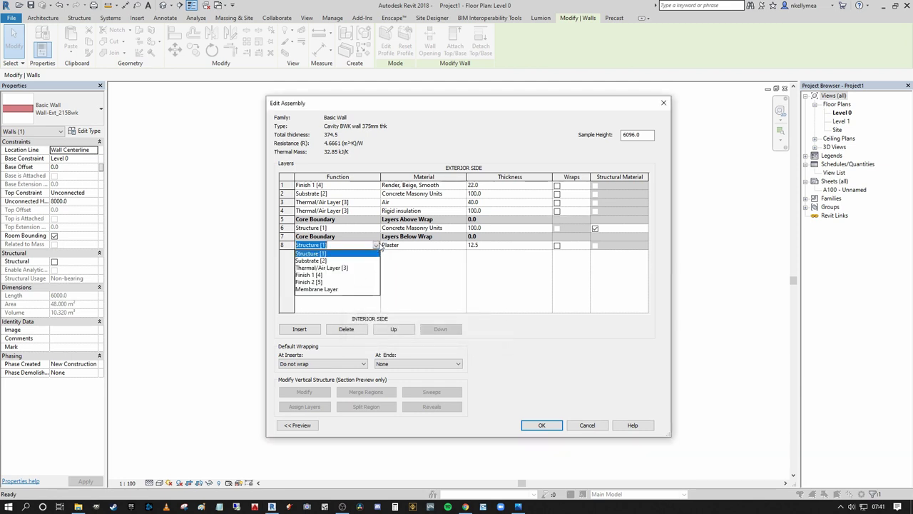
{"action": "left_click", "coordinate": [314, 282]}
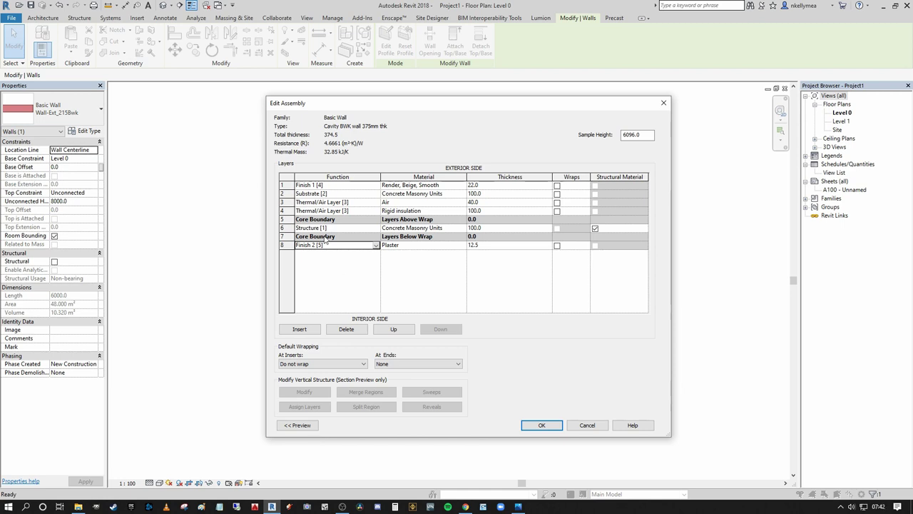
{"action": "left_click", "coordinate": [544, 425]}
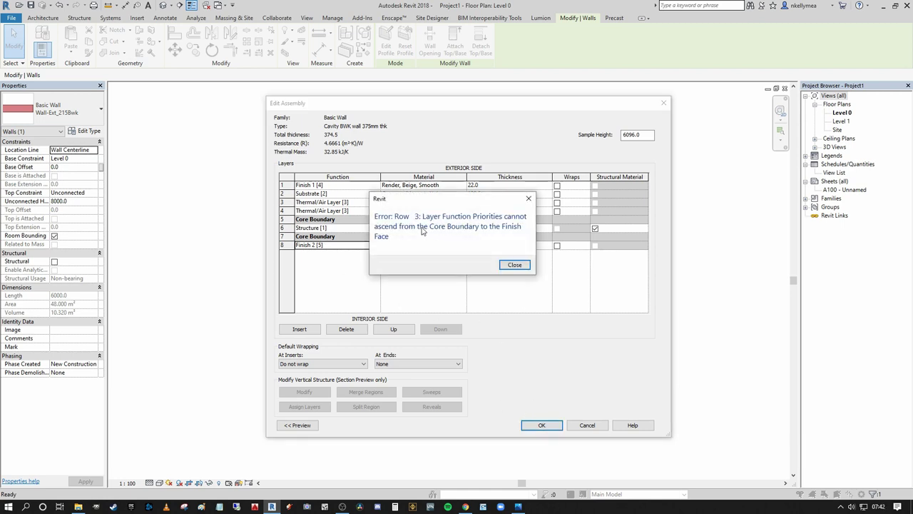
{"action": "left_click", "coordinate": [515, 265]}
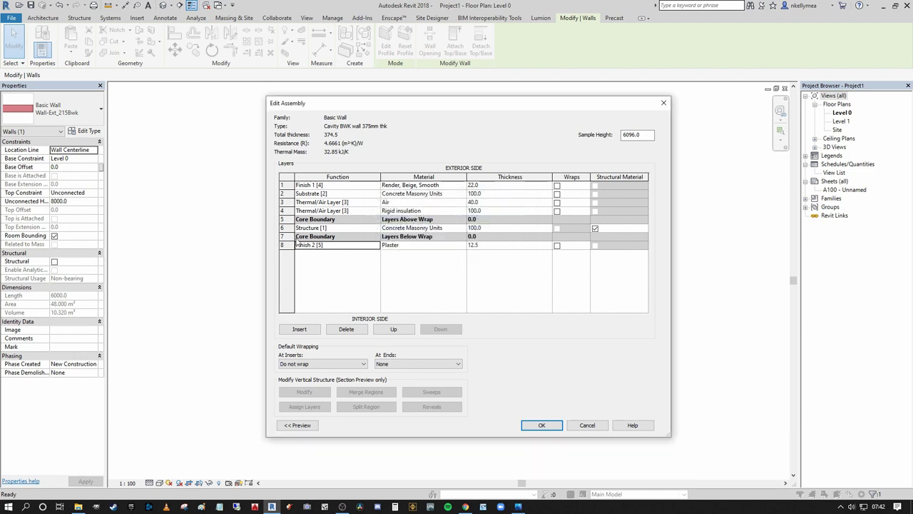
- Set the function of the Concrete Masonry Units layer in row 2 to Finish 1 [4] and accept the assembly
{"action": "left_click", "coordinate": [376, 194]}
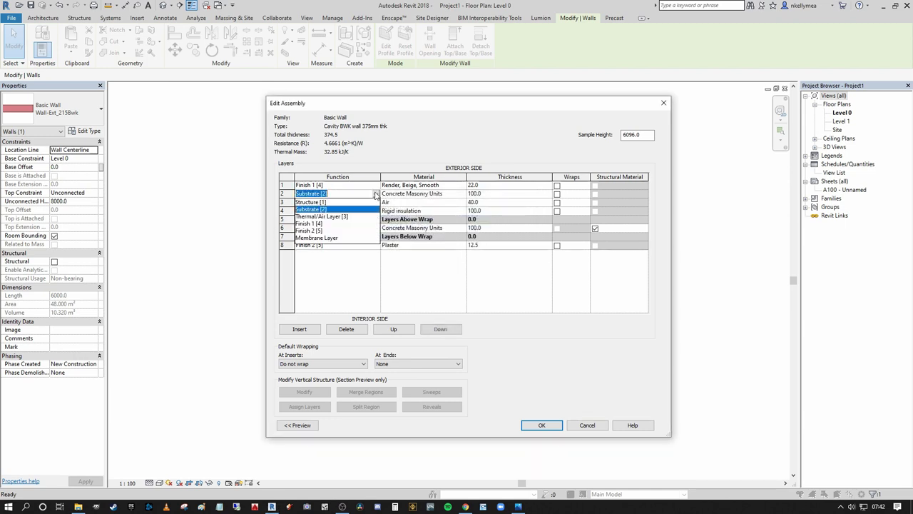
{"action": "left_click", "coordinate": [313, 223]}
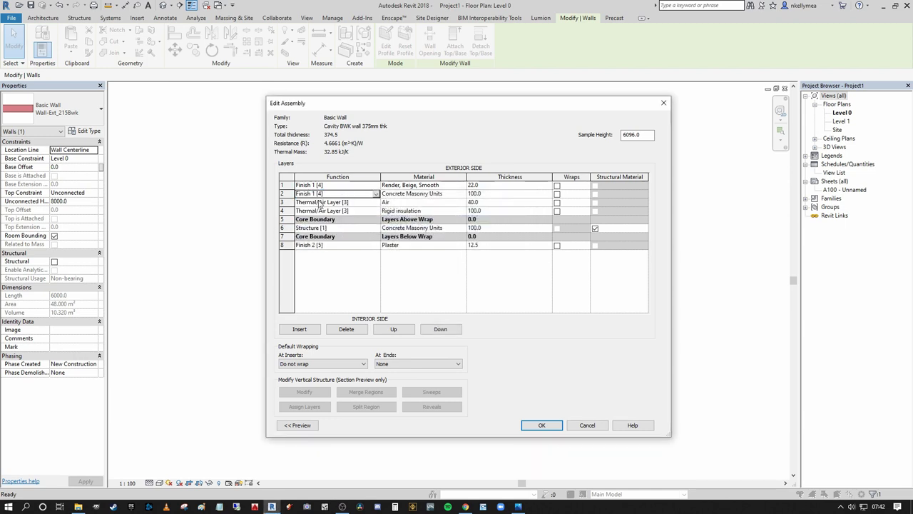
{"action": "left_click", "coordinate": [537, 426]}
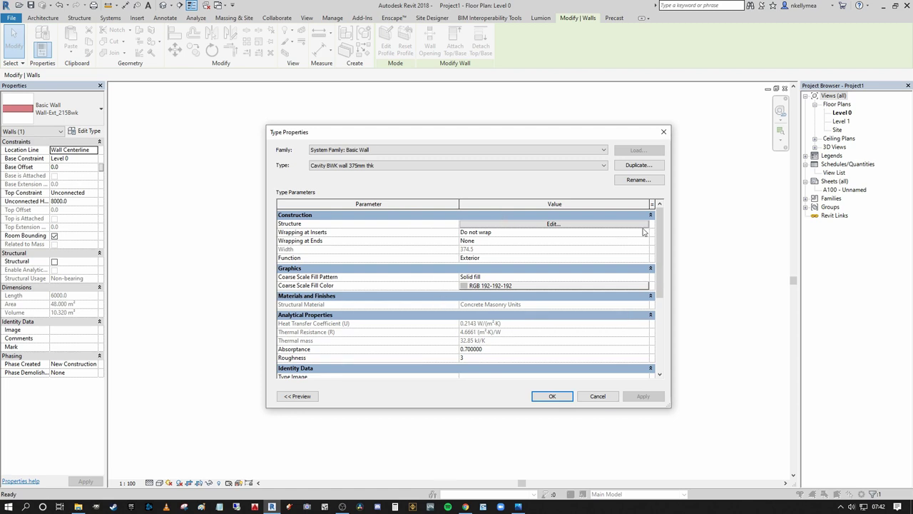
- Review the wall type's layer structure once more, apply the type to the wall and deselect it
{"action": "scroll", "coordinate": [506, 218], "scroll_direction": "down", "scroll_amount": 2}
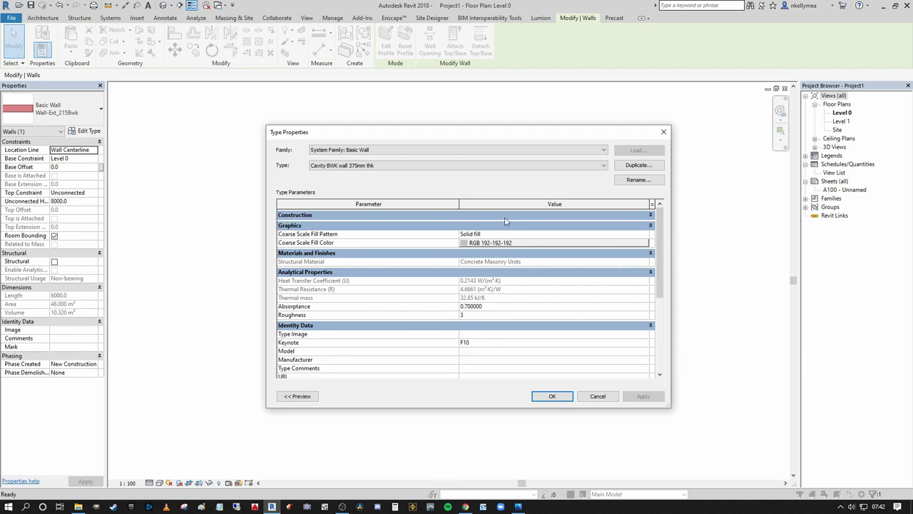
{"action": "scroll", "coordinate": [506, 220], "scroll_direction": "up", "scroll_amount": 2}
{"action": "left_click", "coordinate": [508, 224]}
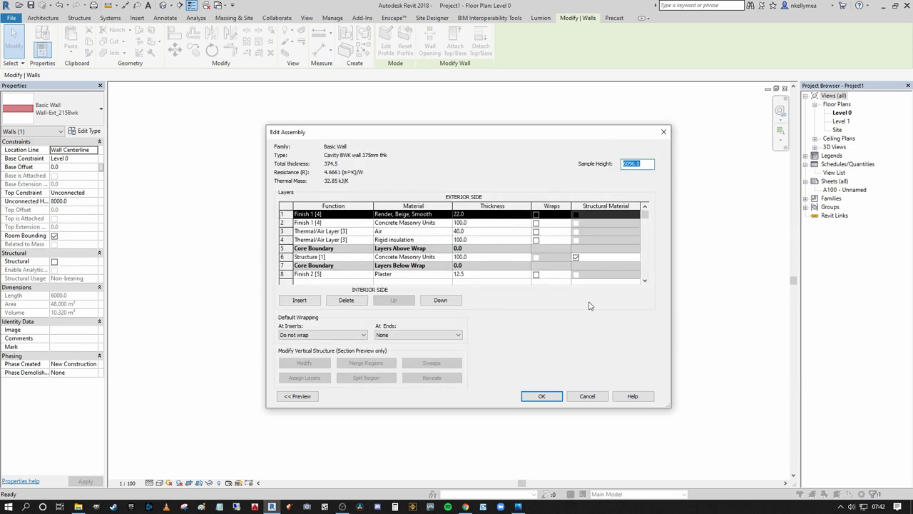
{"action": "left_click", "coordinate": [541, 396]}
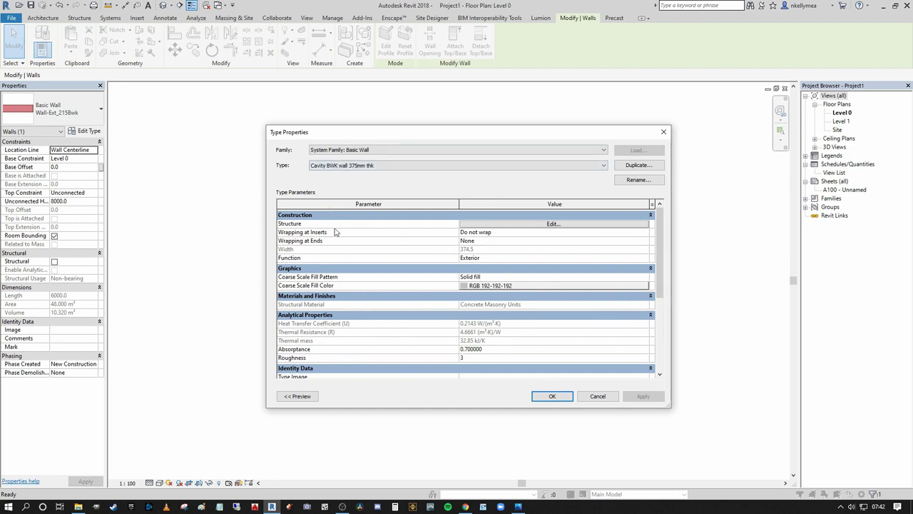
{"action": "left_click", "coordinate": [550, 398]}
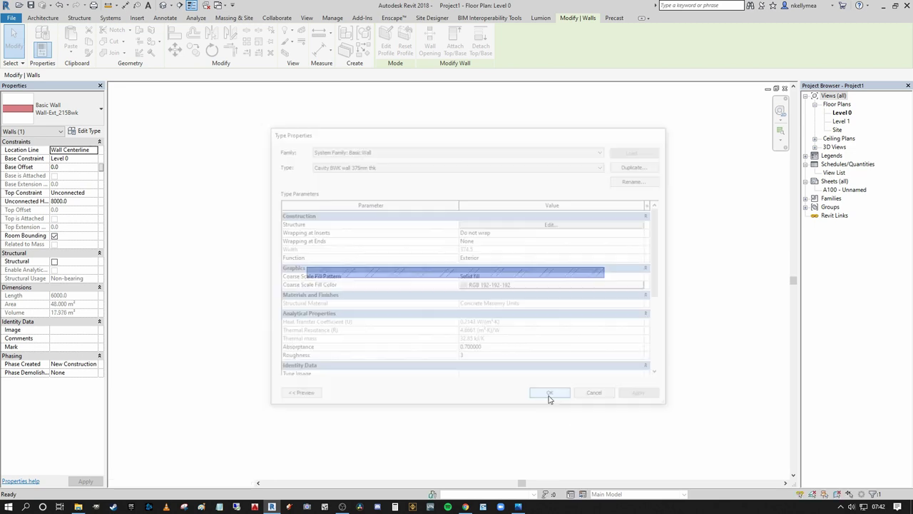
{"action": "left_click", "coordinate": [550, 398]}
- Inspect the wall's layer patterns in the Level 0 plan and set the view scale to 1:25
{"action": "scroll", "coordinate": [452, 250], "scroll_direction": "up", "scroll_amount": 2}
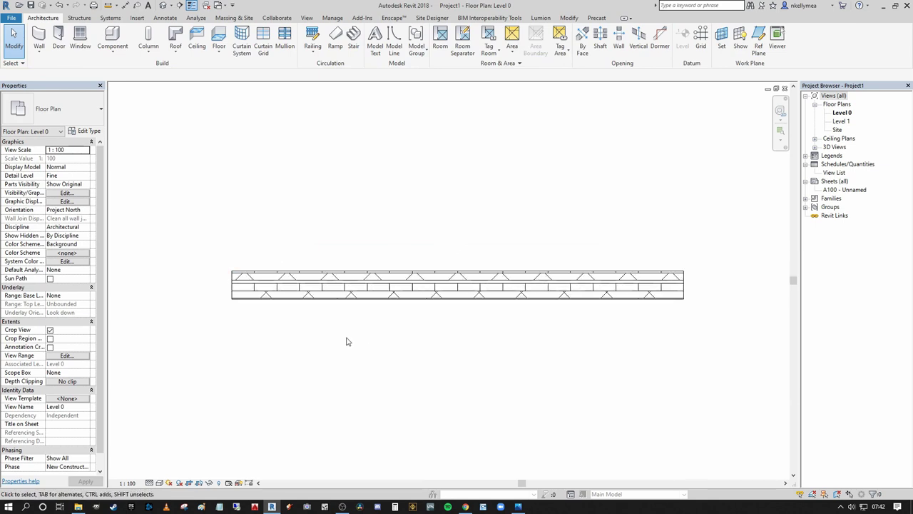
{"action": "scroll", "coordinate": [364, 304], "scroll_direction": "up", "scroll_amount": 2}
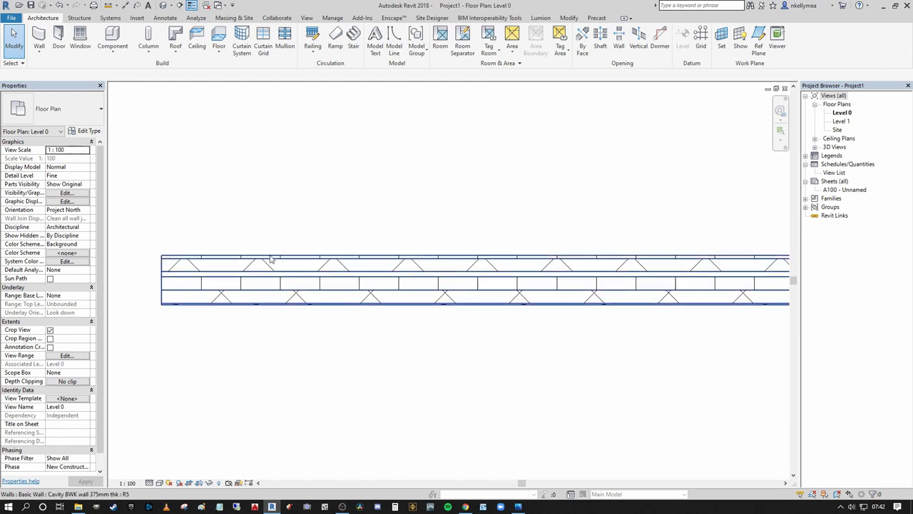
{"action": "scroll", "coordinate": [267, 279], "scroll_direction": "up", "scroll_amount": 2}
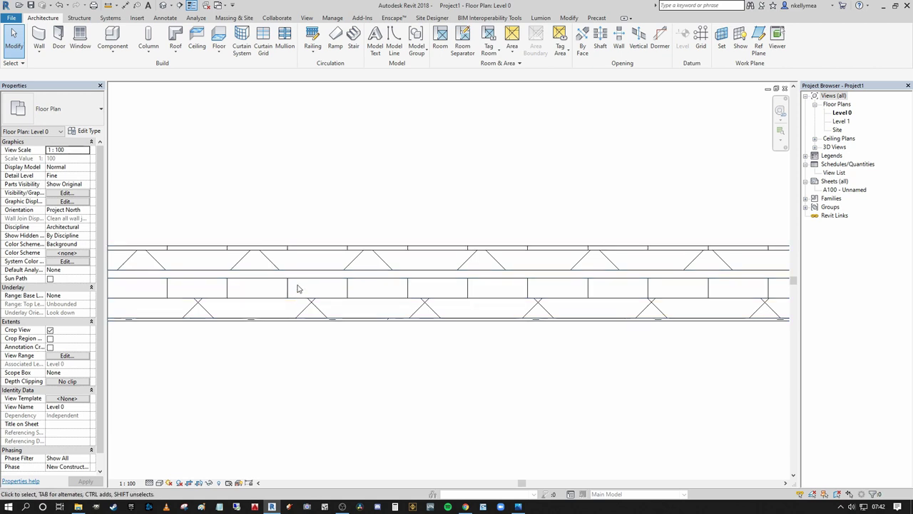
{"action": "scroll", "coordinate": [366, 421], "scroll_direction": "down", "scroll_amount": 1}
{"action": "left_click", "coordinate": [127, 483]}
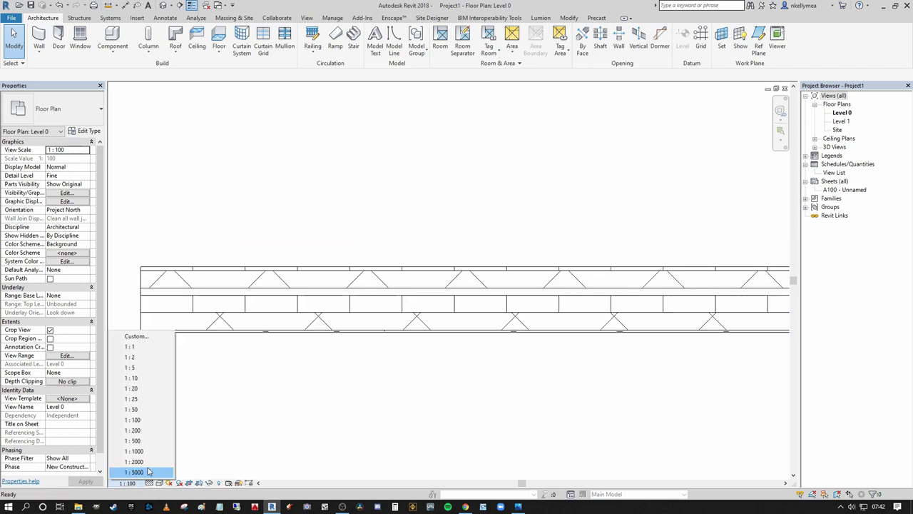
{"action": "left_click", "coordinate": [132, 399]}
{"action": "scroll", "coordinate": [250, 387], "scroll_direction": "down", "scroll_amount": 2}
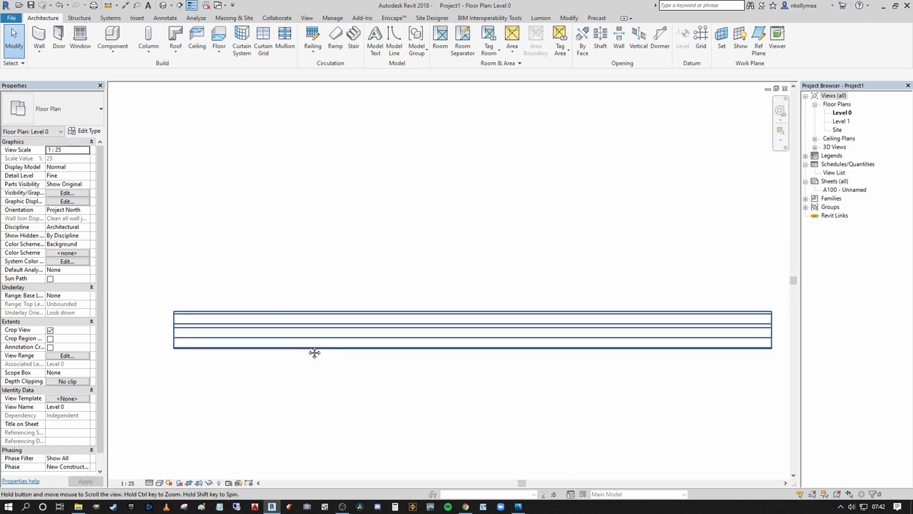
{"action": "middle_click_drag", "start_coordinate": [314, 353], "coordinate": [249, 347]}
{"action": "scroll", "coordinate": [706, 343], "scroll_direction": "up", "scroll_amount": 3}
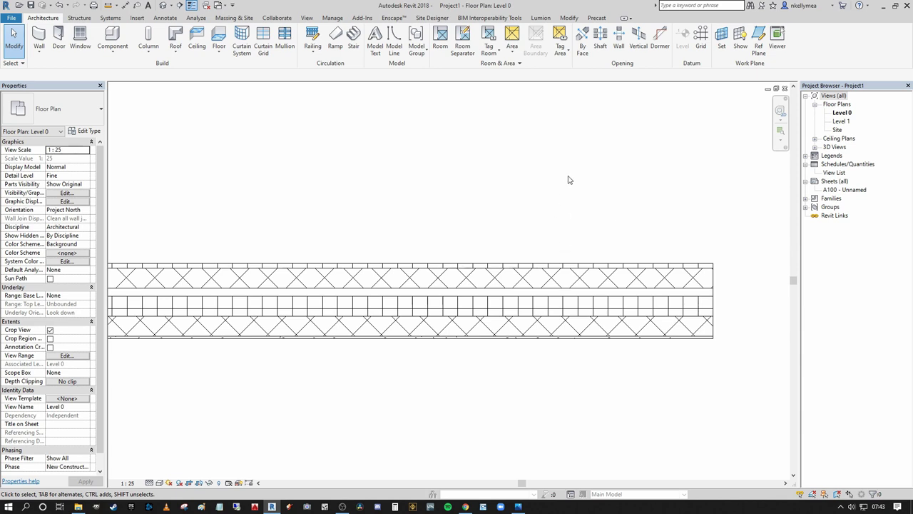
- Set the detail level of the Level 0 plan to Coarse and view the end of the wall
{"action": "scroll", "coordinate": [483, 232], "scroll_direction": "down", "scroll_amount": 2}
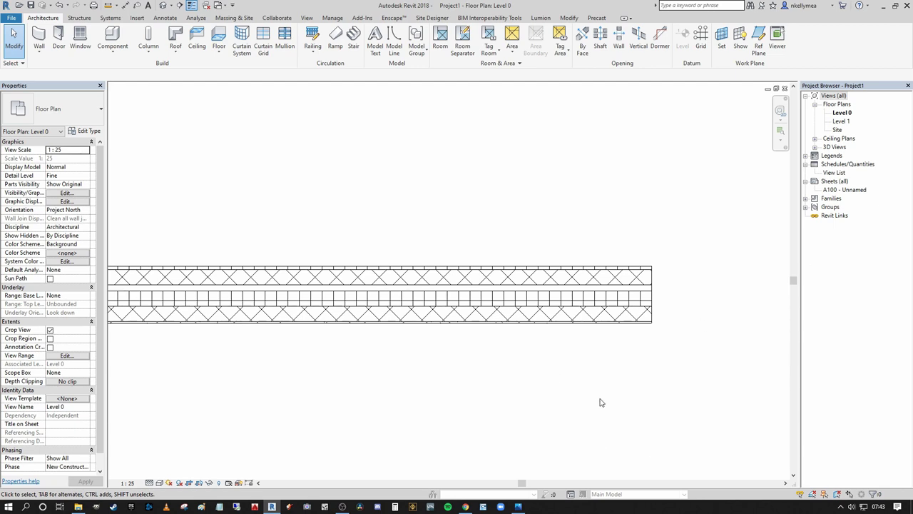
{"action": "middle_click_drag", "start_coordinate": [557, 378], "coordinate": [596, 364]}
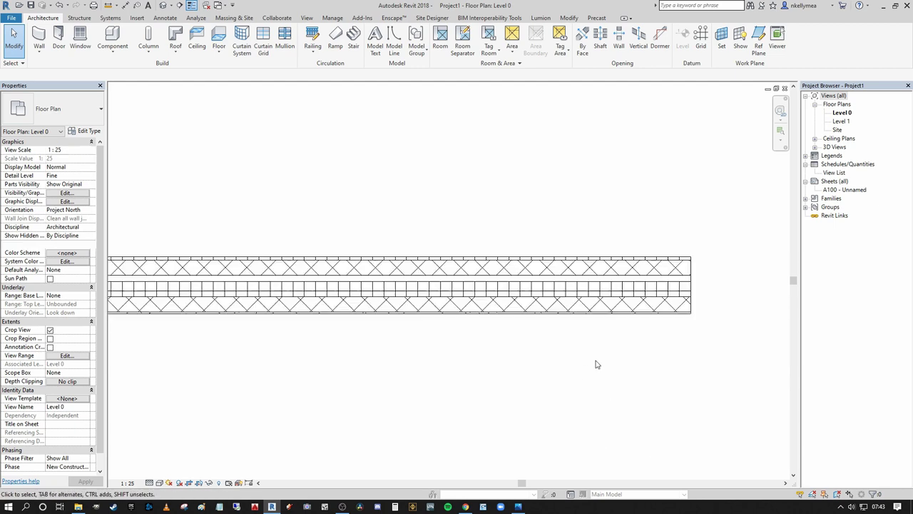
{"action": "left_click", "coordinate": [150, 484]}
{"action": "left_click", "coordinate": [161, 452]}
{"action": "scroll", "coordinate": [276, 382], "scroll_direction": "down", "scroll_amount": 2}
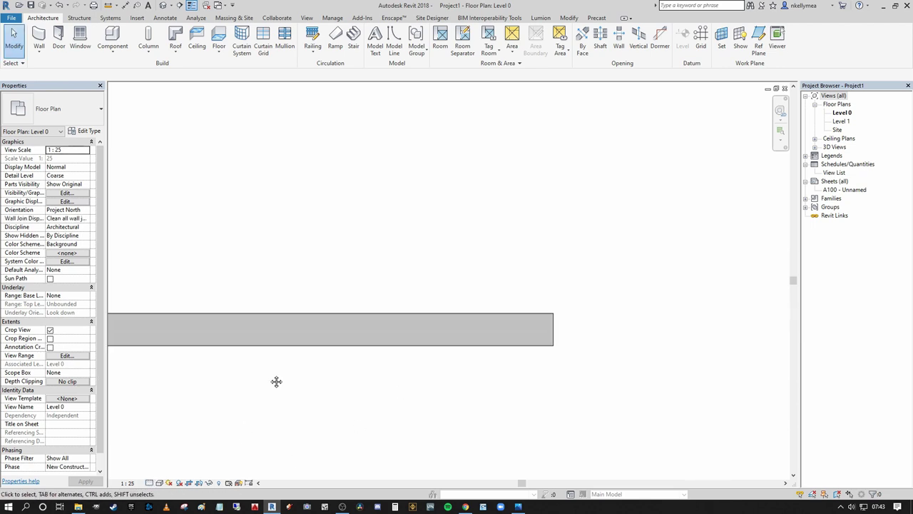
{"action": "scroll", "coordinate": [276, 382], "scroll_direction": "up", "scroll_amount": 1}
{"action": "middle_click_drag", "start_coordinate": [342, 334], "coordinate": [469, 322]}
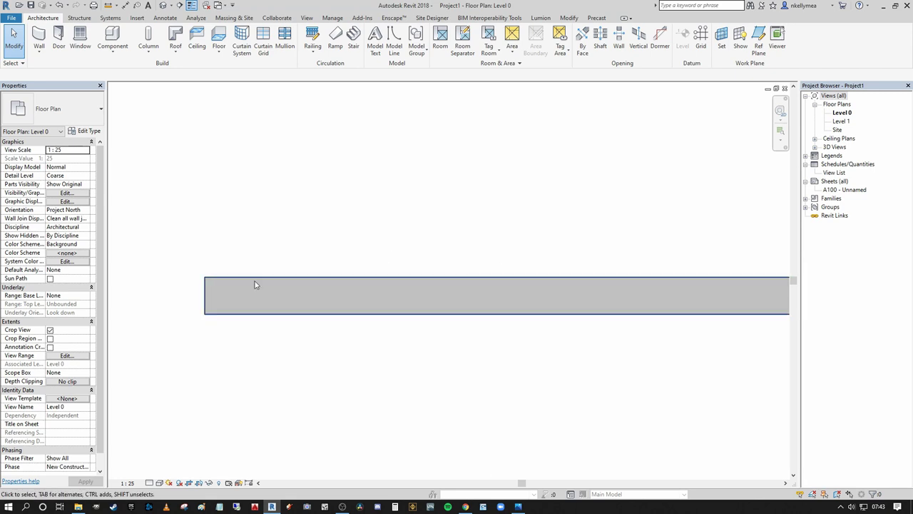
- Change the detail level of the Level 0 plan to Medium and finally to Fine, and inspect the wall's layer patterns
{"action": "middle_click_drag", "start_coordinate": [540, 304], "coordinate": [489, 313]}
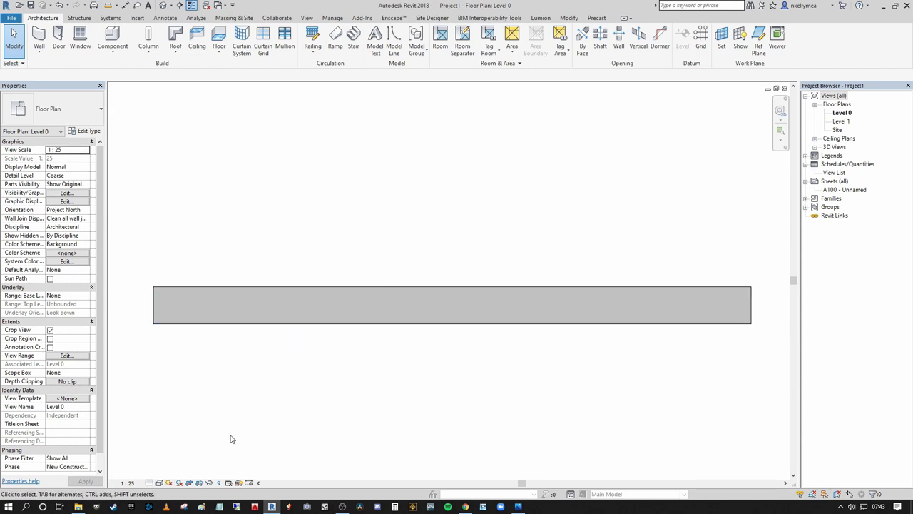
{"action": "left_click", "coordinate": [150, 483]}
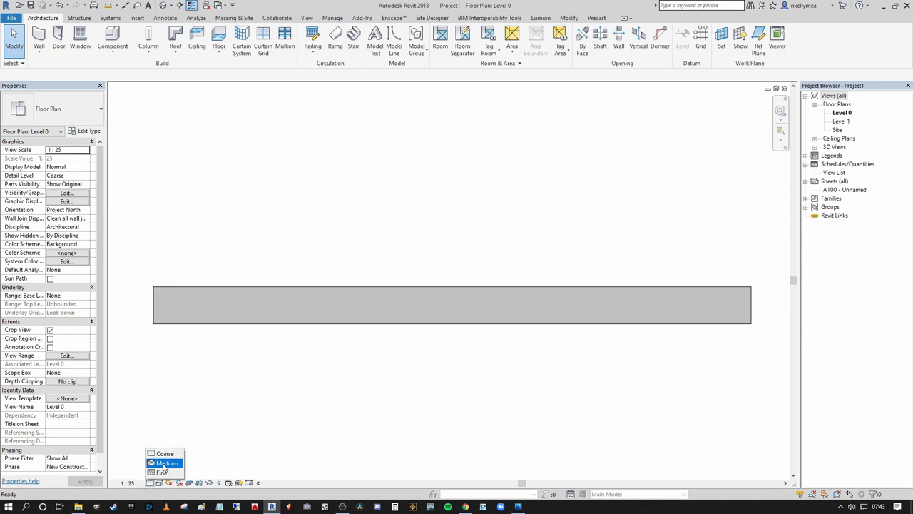
{"action": "left_click", "coordinate": [163, 463]}
{"action": "left_click", "coordinate": [150, 483]}
{"action": "left_click", "coordinate": [160, 472]}
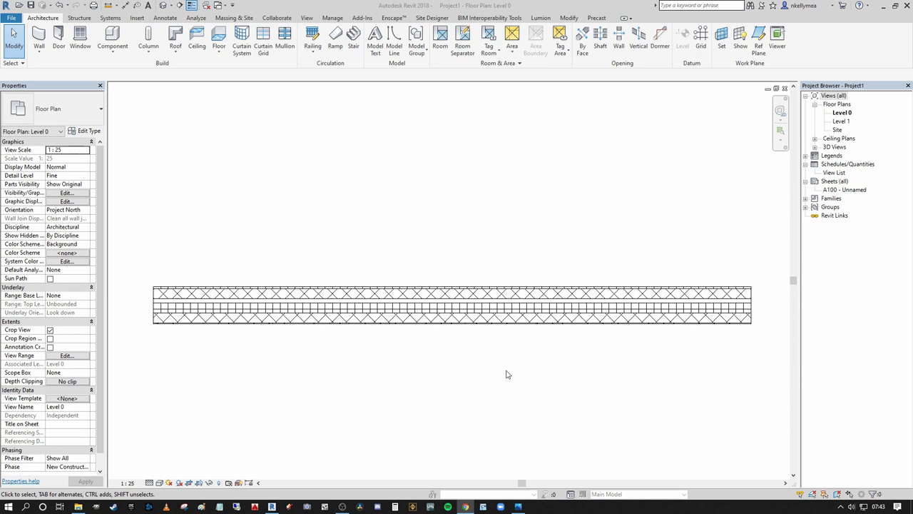
{"action": "scroll", "coordinate": [626, 365], "scroll_direction": "down", "scroll_amount": 1}
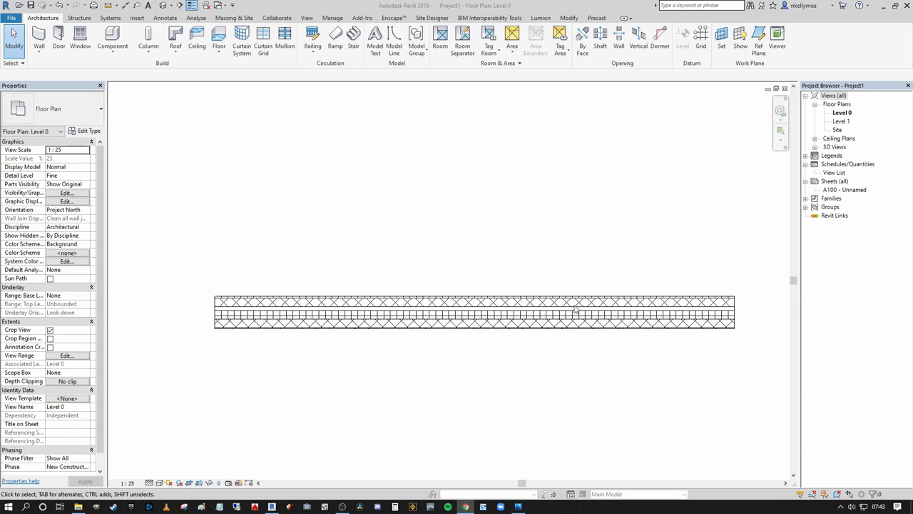
{"action": "left_click", "coordinate": [561, 375]}
{"action": "scroll", "coordinate": [324, 369], "scroll_direction": "up", "scroll_amount": 1}
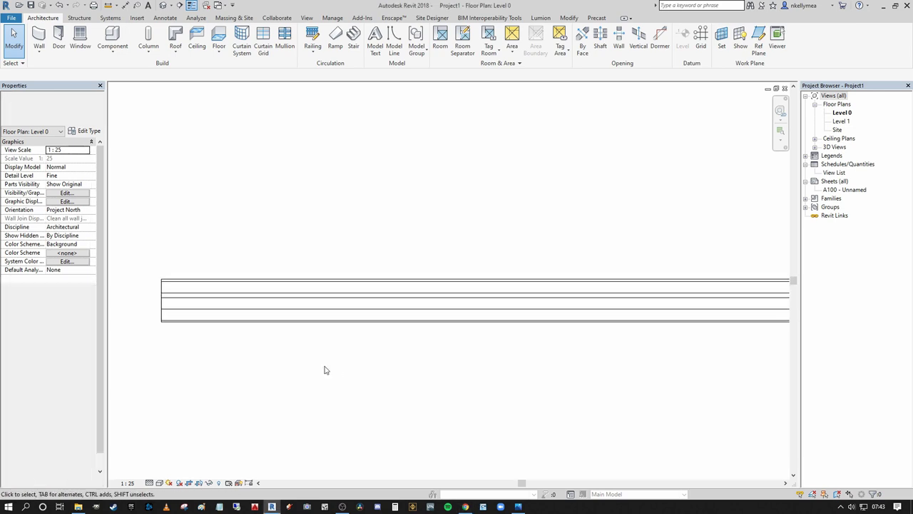
{"action": "scroll", "coordinate": [311, 360], "scroll_direction": "down", "scroll_amount": 1}
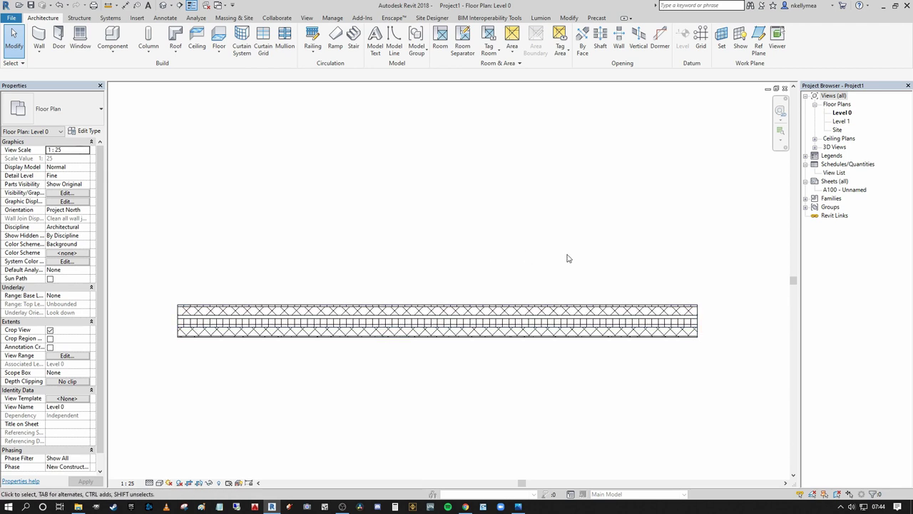
{"action": "middle_click_drag", "start_coordinate": [568, 258], "coordinate": [547, 271]}
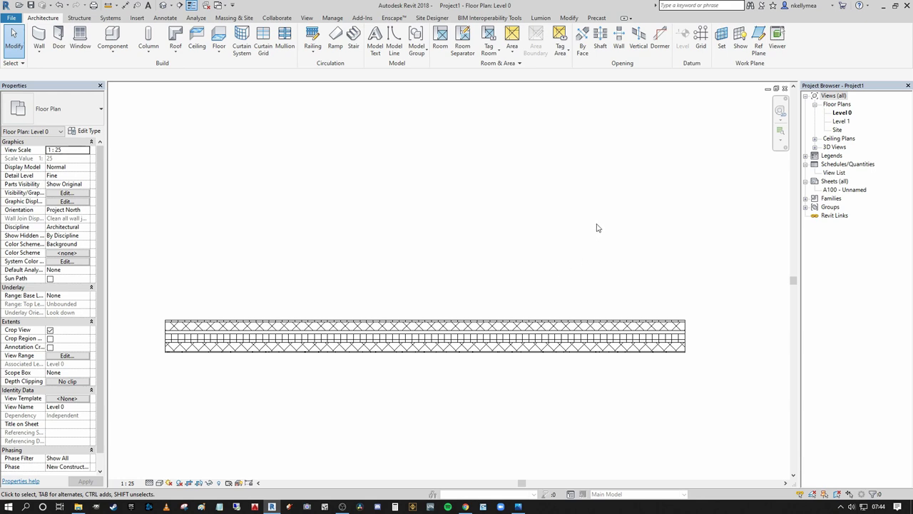
{"action": "middle_click_drag", "start_coordinate": [609, 248], "coordinate": [577, 238]}
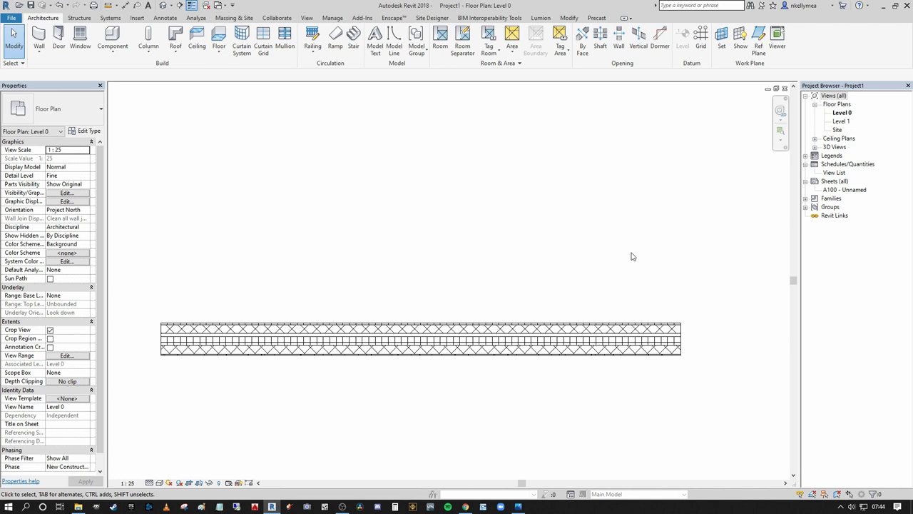
{"action": "middle_click_drag", "start_coordinate": [620, 260], "coordinate": [606, 254]}
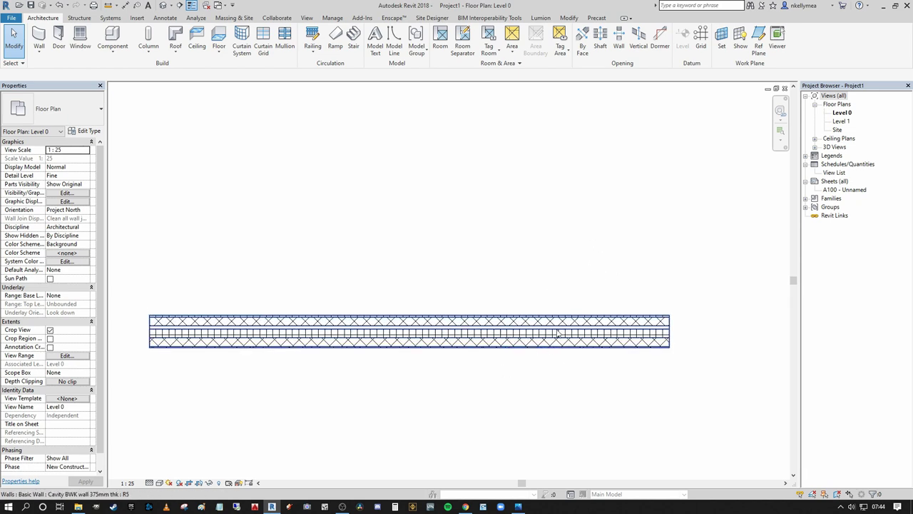
{"action": "middle_click_drag", "start_coordinate": [516, 289], "coordinate": [544, 289]}
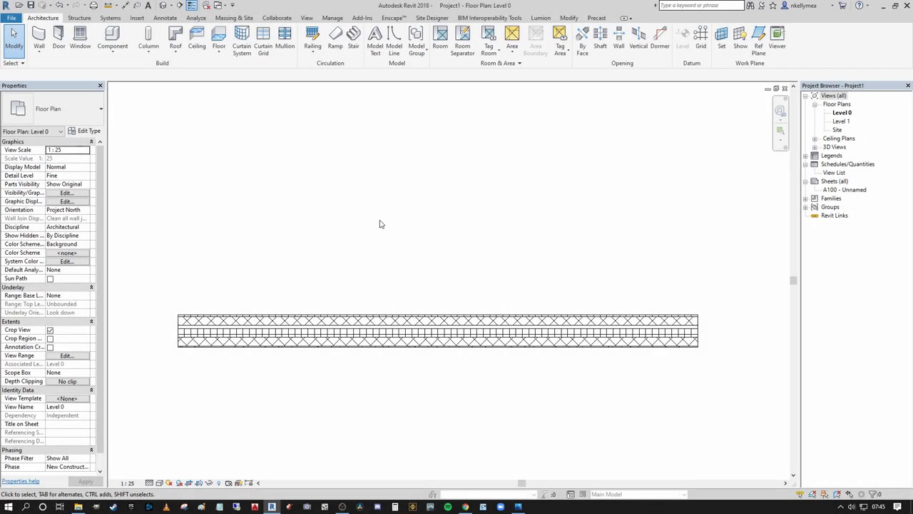
{"action": "middle_click_drag", "start_coordinate": [448, 221], "coordinate": [489, 221]}
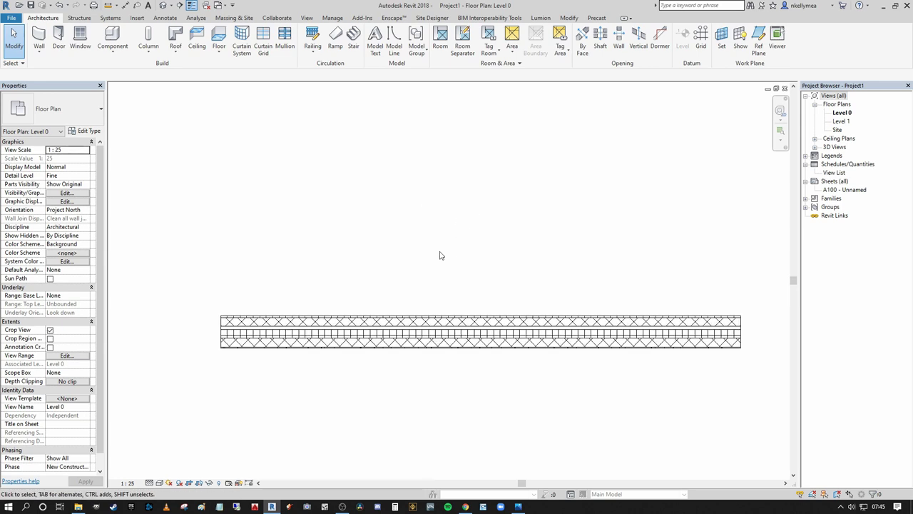
{"action": "middle_click_drag", "start_coordinate": [481, 275], "coordinate": [485, 258]}
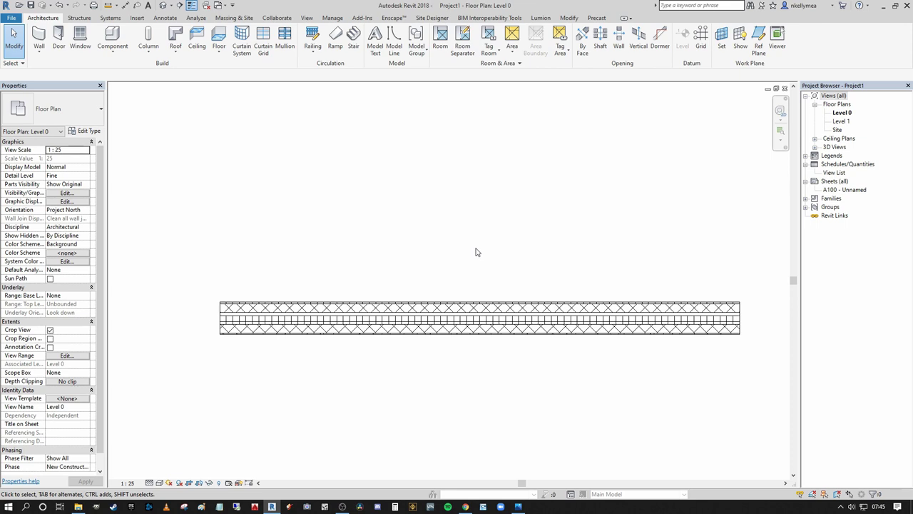
{"action": "middle_click_drag", "start_coordinate": [475, 263], "coordinate": [475, 278]}
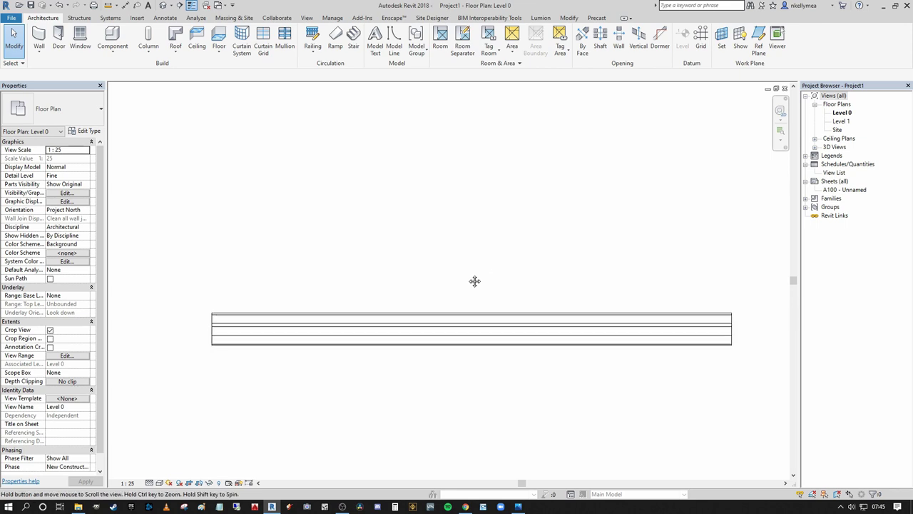
- Select the wall and open the layer structure of its Cavity BWK wall 375mm thk type for editing
{"action": "left_click", "coordinate": [334, 310]}
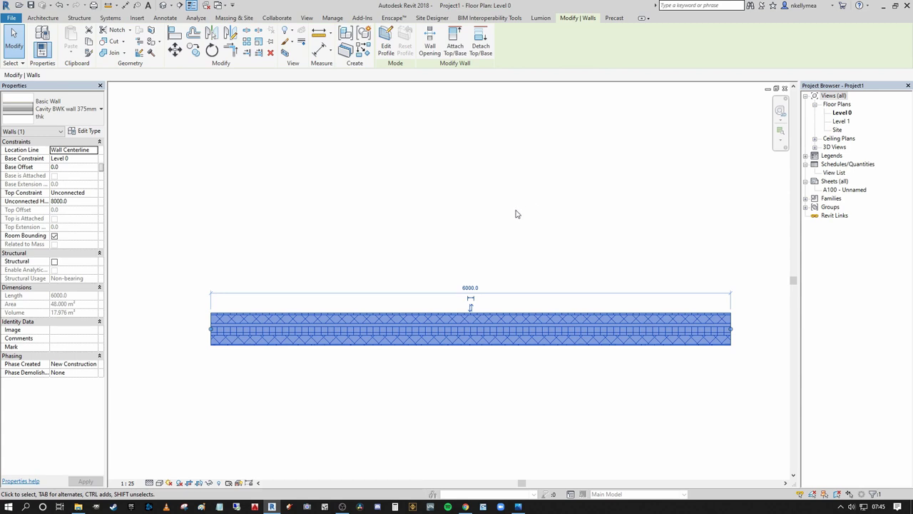
{"action": "middle_click_drag", "start_coordinate": [519, 210], "coordinate": [528, 213]}
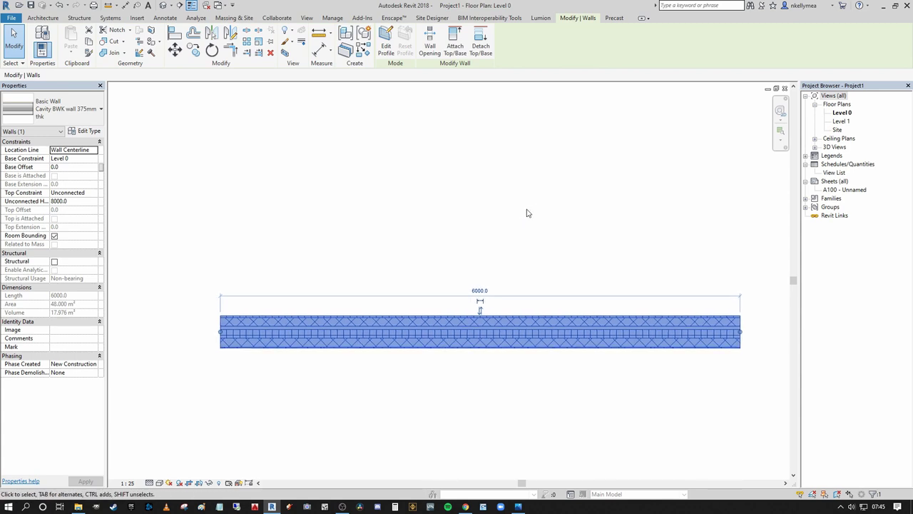
{"action": "middle_click_drag", "start_coordinate": [454, 239], "coordinate": [403, 184]}
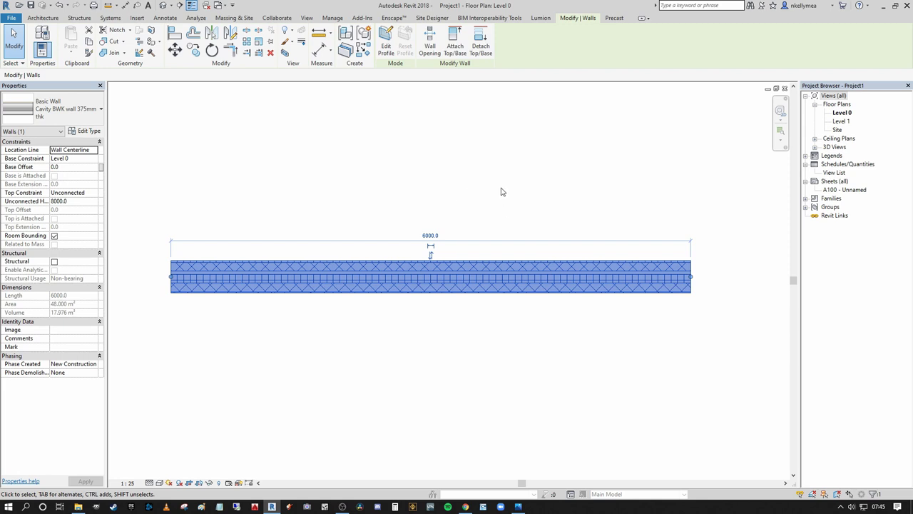
{"action": "key", "text": "Right"}
{"action": "key", "text": "Right"}
{"action": "key", "text": "Up"}
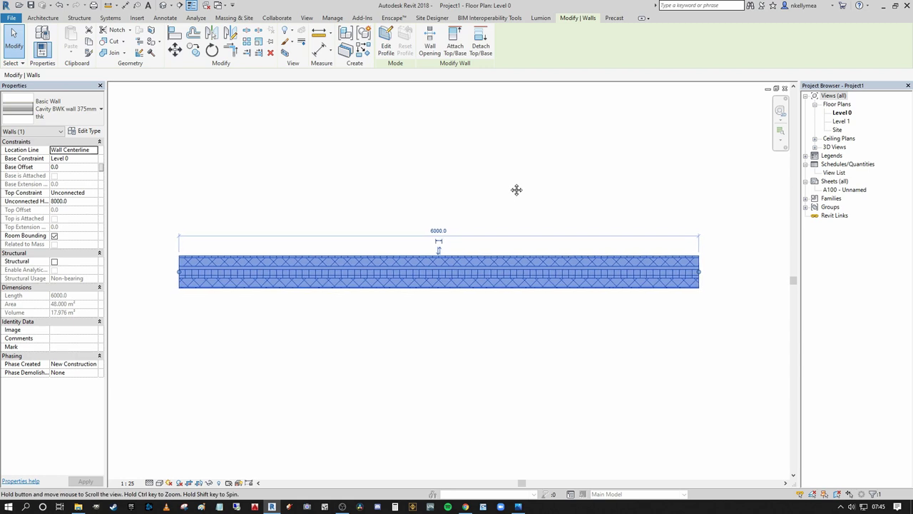
{"action": "left_click", "coordinate": [87, 131]}
{"action": "left_click", "coordinate": [528, 224]}
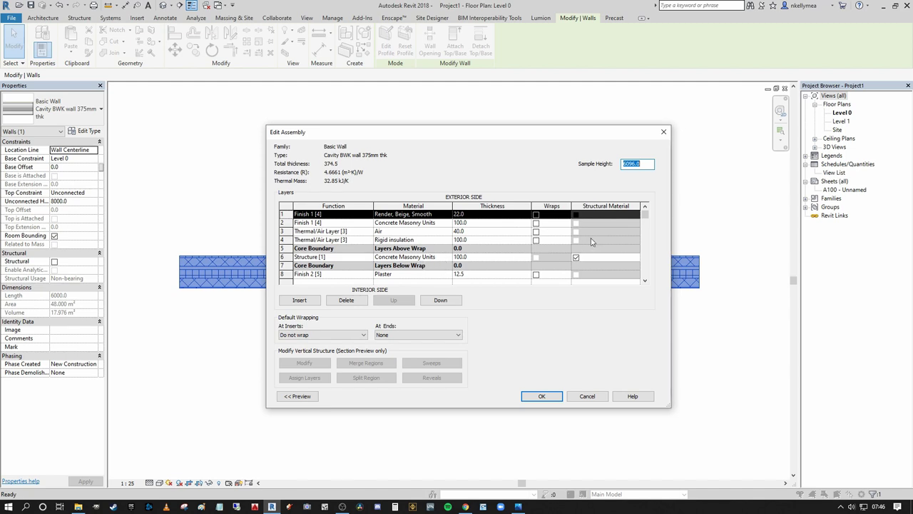
- Try the functions Substrate [2] and Thermal/Air Layer [3] on the Concrete Masonry Units layer in row 2
{"action": "left_click", "coordinate": [368, 222]}
{"action": "left_click", "coordinate": [369, 222]}
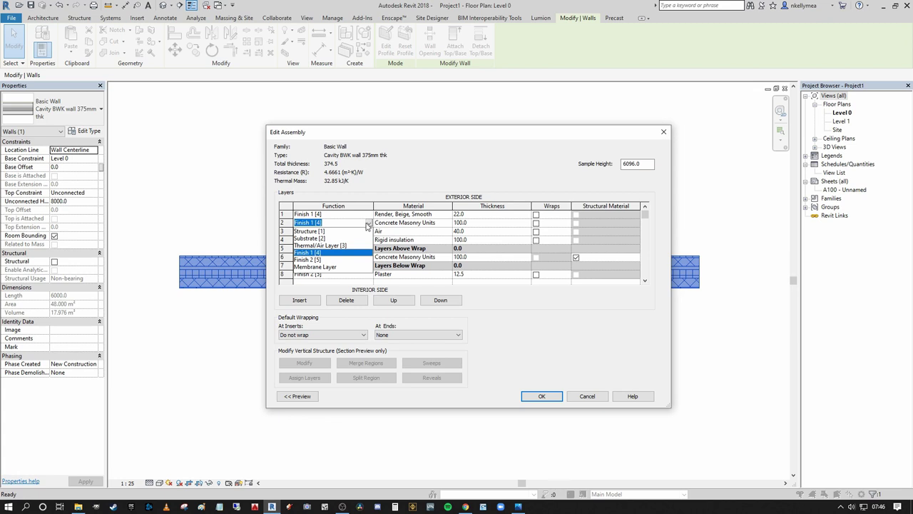
{"action": "left_click", "coordinate": [316, 239]}
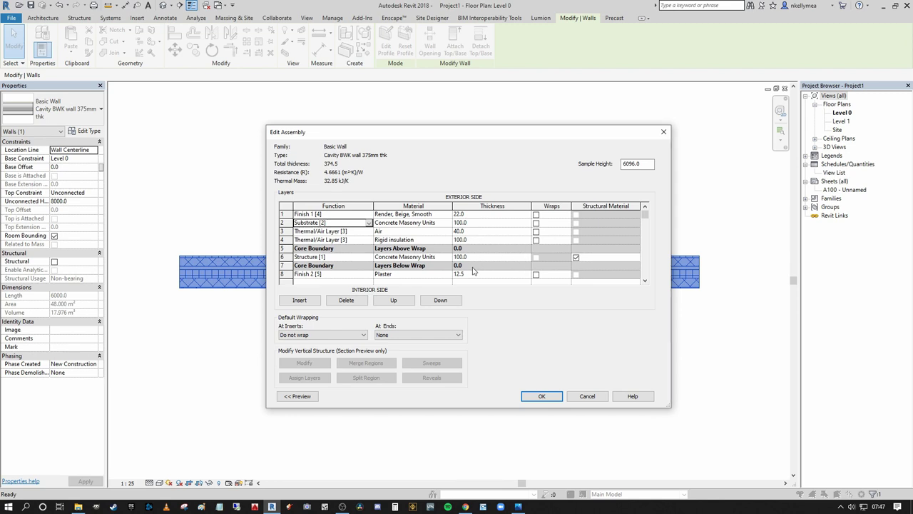
{"action": "left_click", "coordinate": [369, 223]}
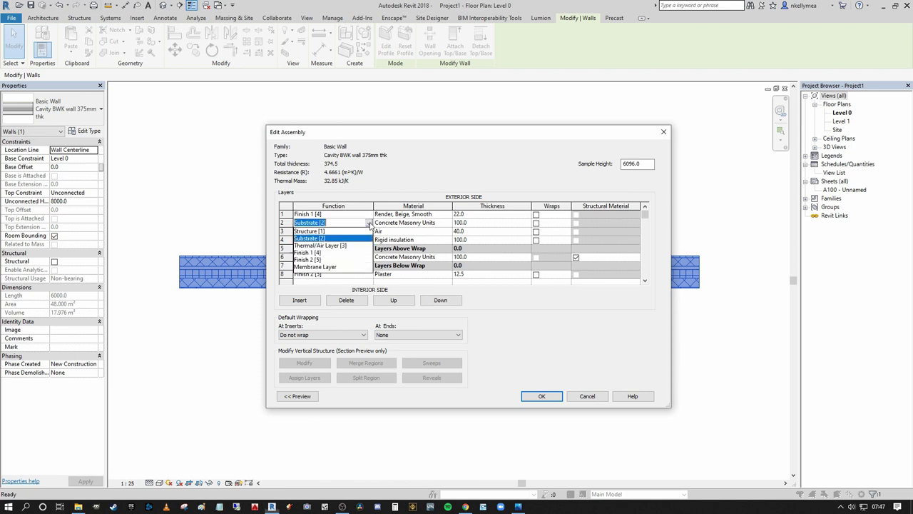
{"action": "left_click", "coordinate": [327, 245]}
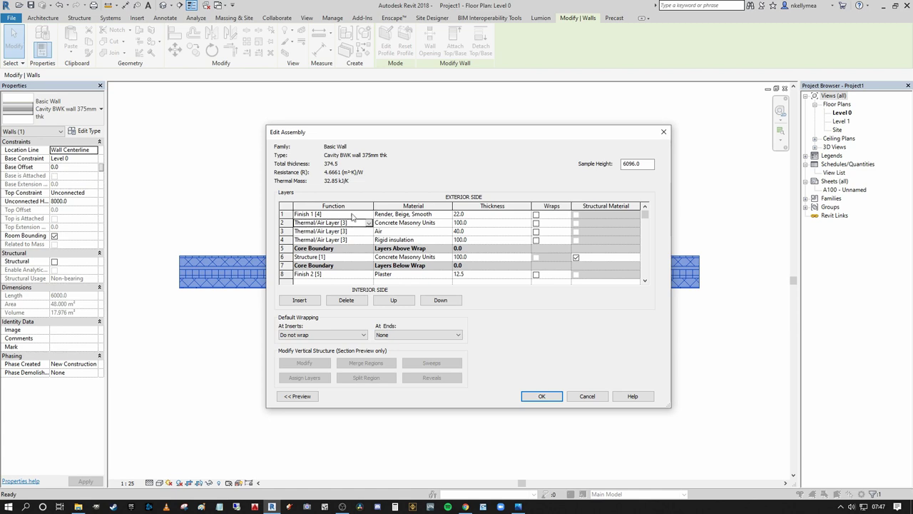
- Set the row 2 Concrete Masonry Units layer back to Finish 1 [4], review the remaining layers and accept the assembly
{"action": "left_click", "coordinate": [370, 223]}
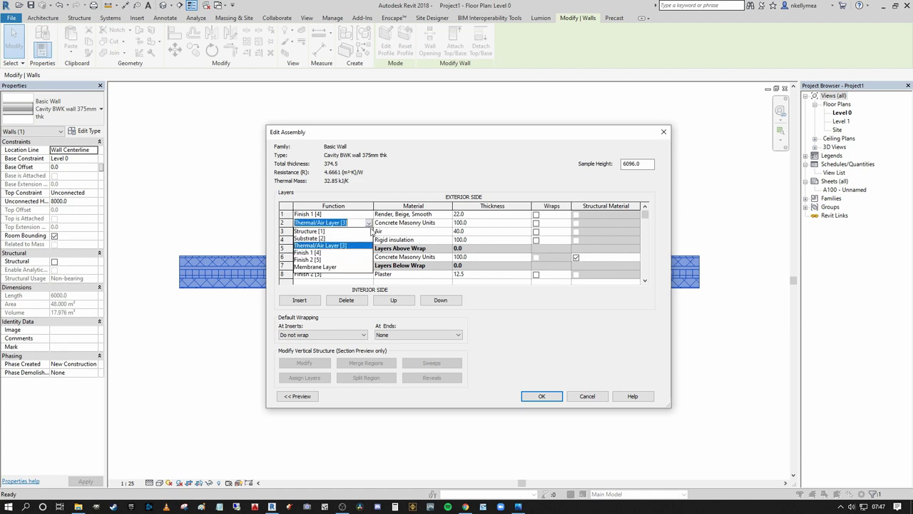
{"action": "left_click", "coordinate": [329, 259]}
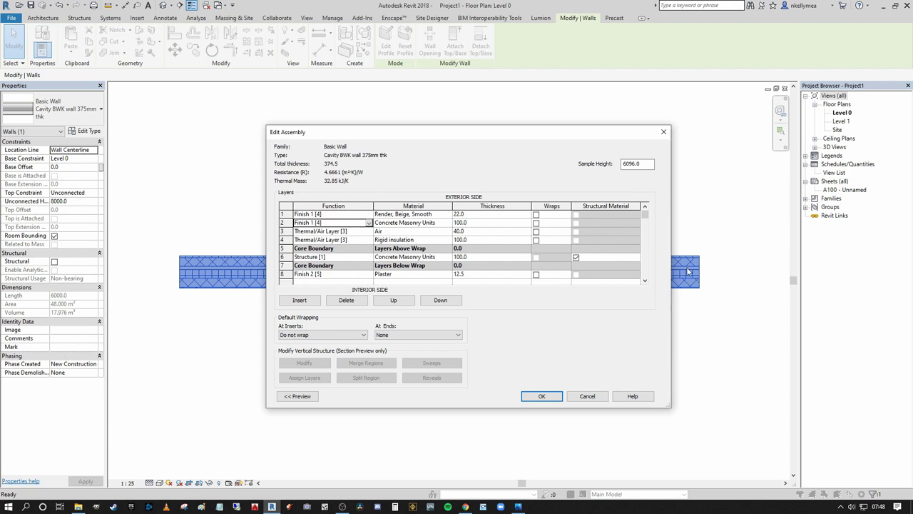
{"action": "scroll", "coordinate": [695, 234], "scroll_direction": "down", "scroll_amount": 1}
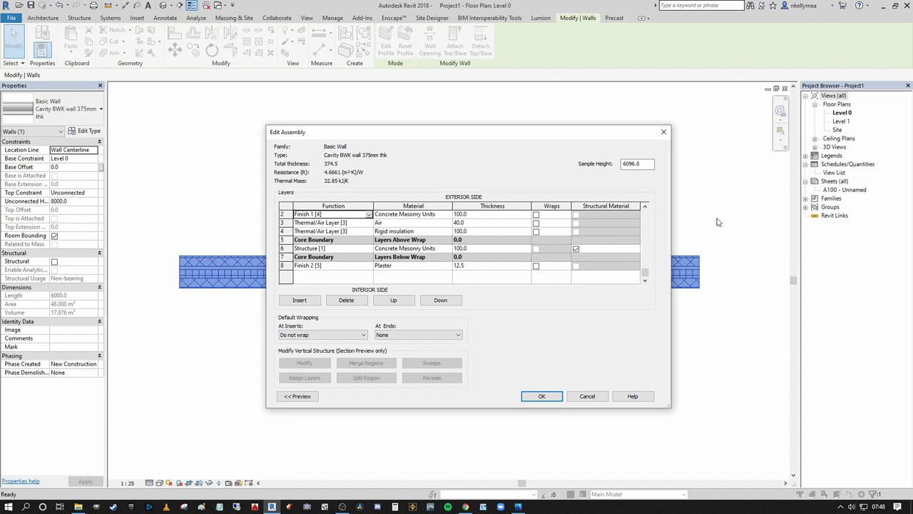
{"action": "scroll", "coordinate": [553, 249], "scroll_direction": "up", "scroll_amount": 1}
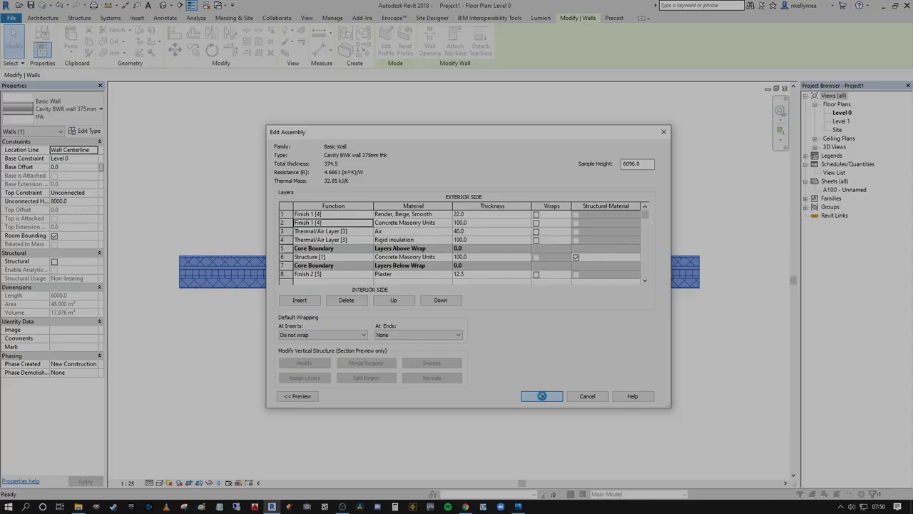
{"action": "left_click", "coordinate": [542, 396]}
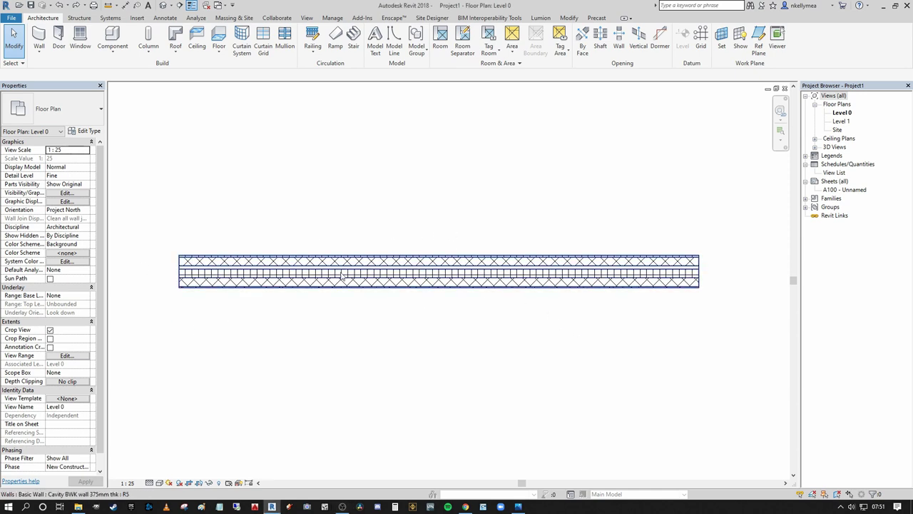
- Place a Doors_ExtDbl_Flush 1810x2110mm double door in the wall, about 600 mm from its left end
{"action": "middle_click_drag", "start_coordinate": [364, 227], "coordinate": [368, 249]}
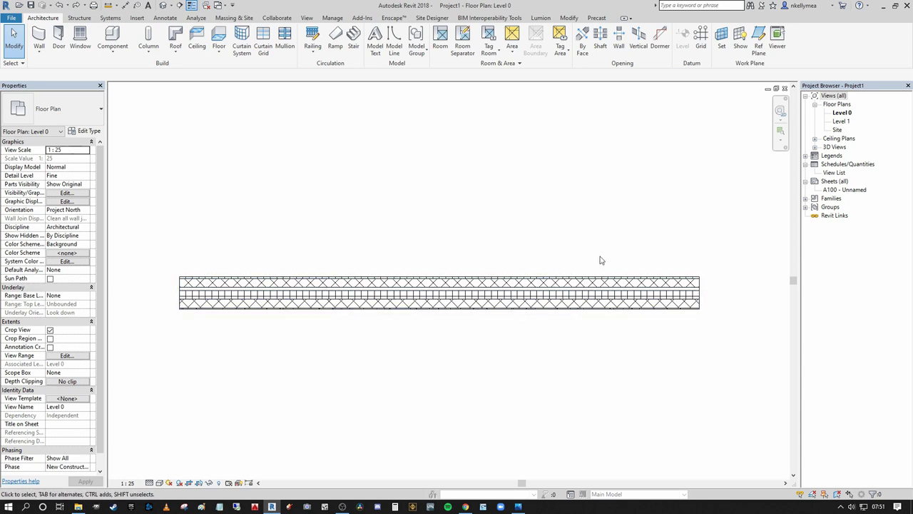
{"action": "middle_click_drag", "start_coordinate": [240, 271], "coordinate": [244, 274]}
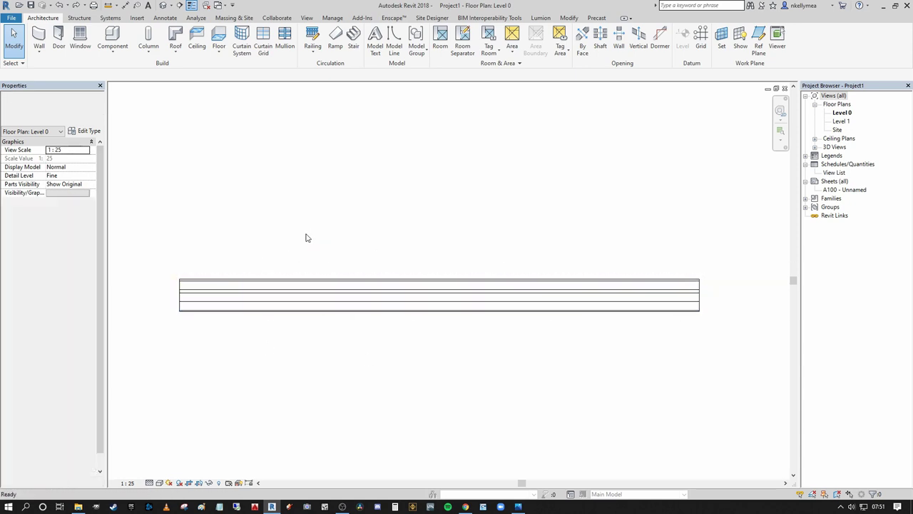
{"action": "key", "text": "d"}
{"action": "key", "text": "r"}
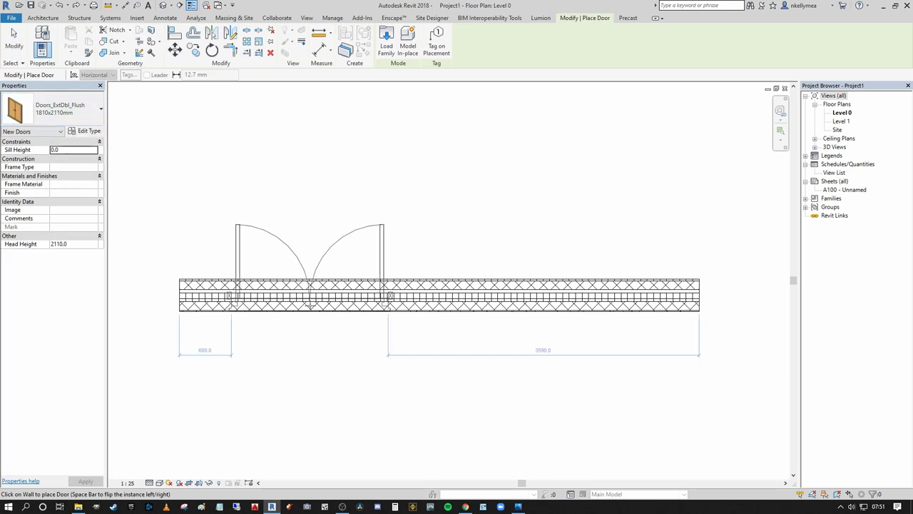
{"action": "left_click", "coordinate": [311, 301]}
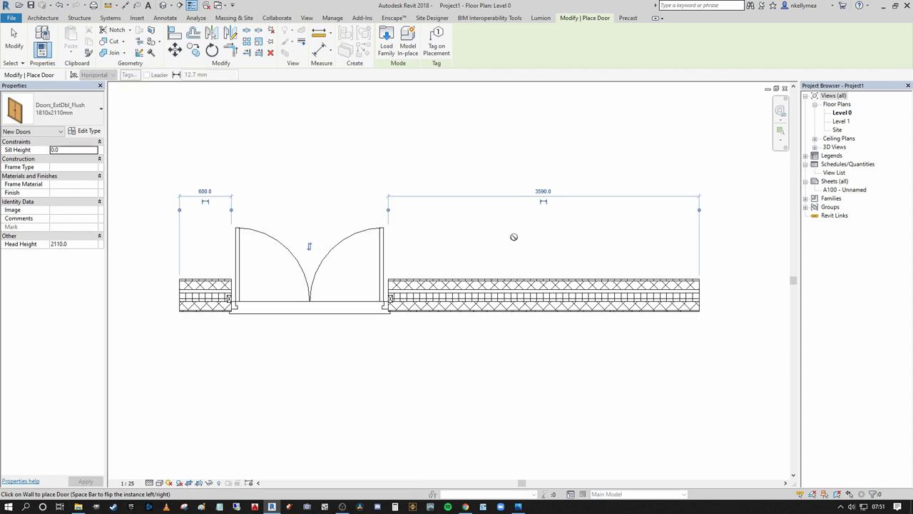
- Place a Windows_Sgl_Plain 910x910mm window in the wall, about 1660 mm from the door and 1020 mm from the right end
{"action": "key", "text": "n"}
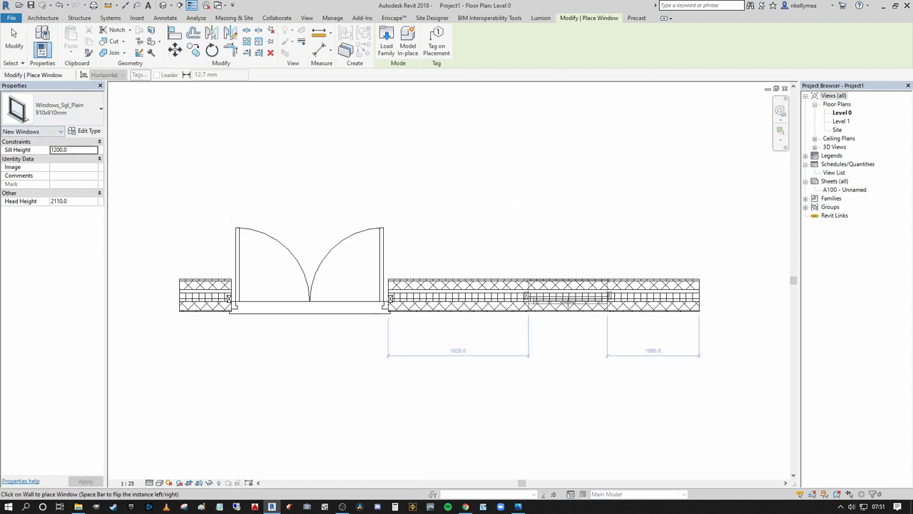
{"action": "left_click", "coordinate": [571, 303]}
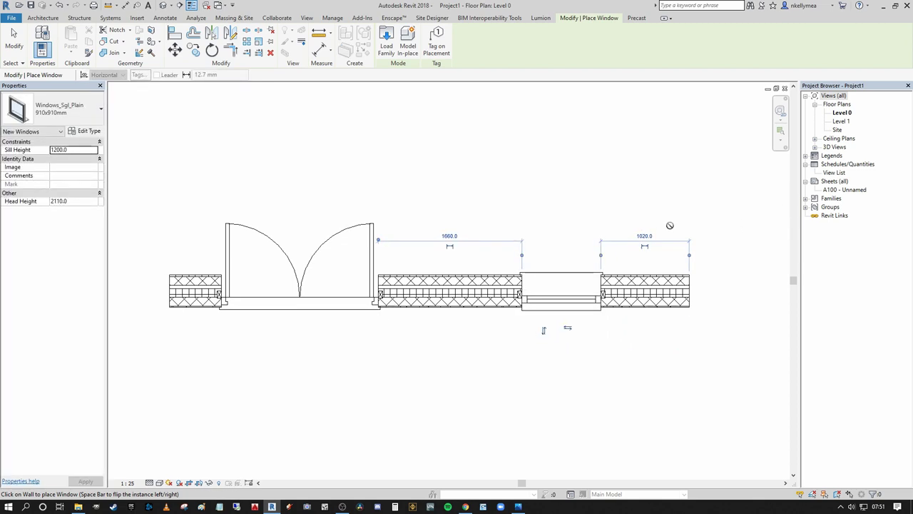
{"action": "key", "text": "Escape"}
{"action": "key", "text": "Escape"}
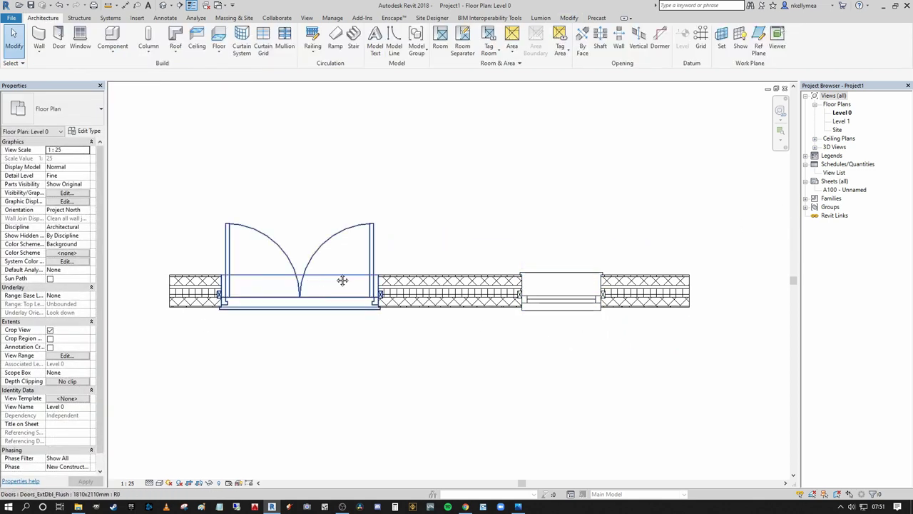
- Examine how the cavity wall's layers finish at its left end and beside the double door opening
{"action": "left_click", "coordinate": [468, 309]}
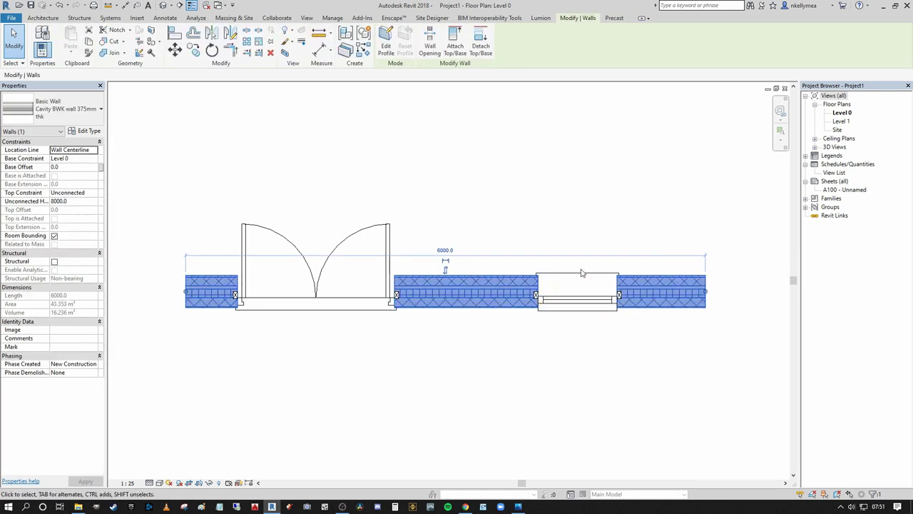
{"action": "scroll", "coordinate": [203, 293], "scroll_direction": "up", "scroll_amount": 2}
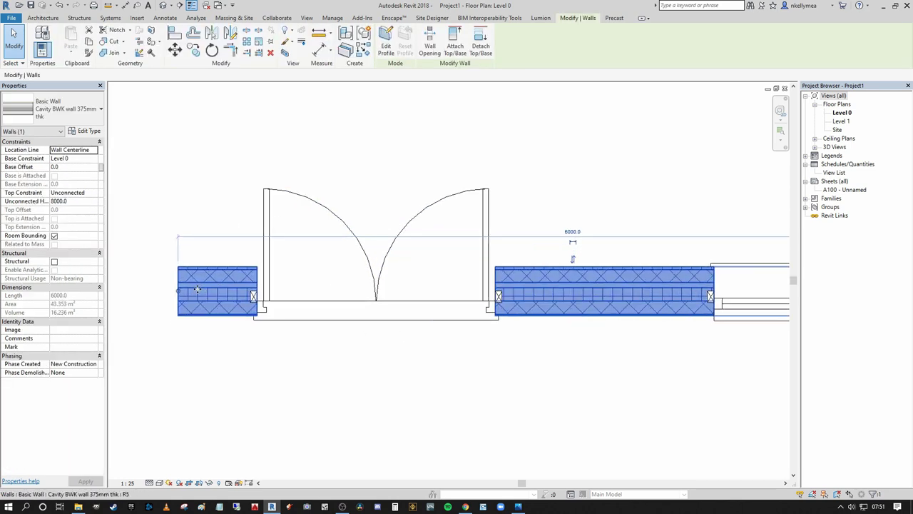
{"action": "scroll", "coordinate": [243, 279], "scroll_direction": "down", "scroll_amount": 2}
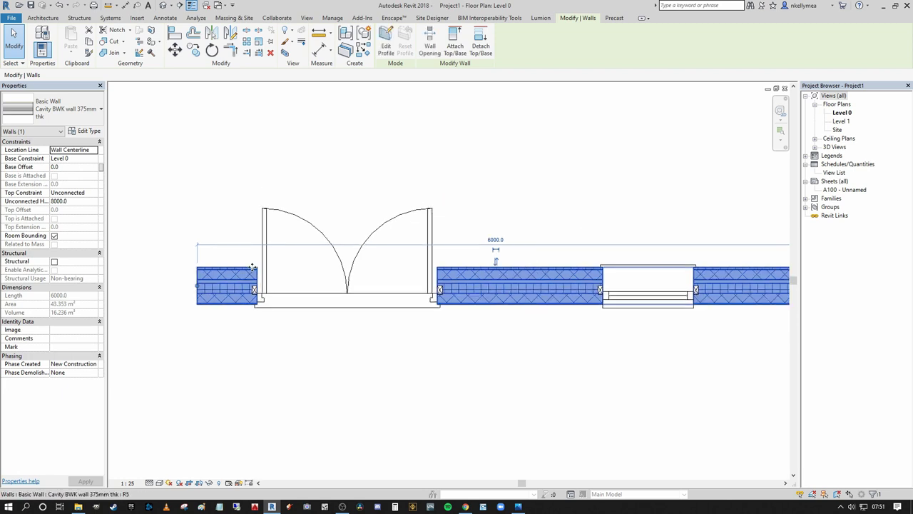
{"action": "scroll", "coordinate": [184, 285], "scroll_direction": "up", "scroll_amount": 2}
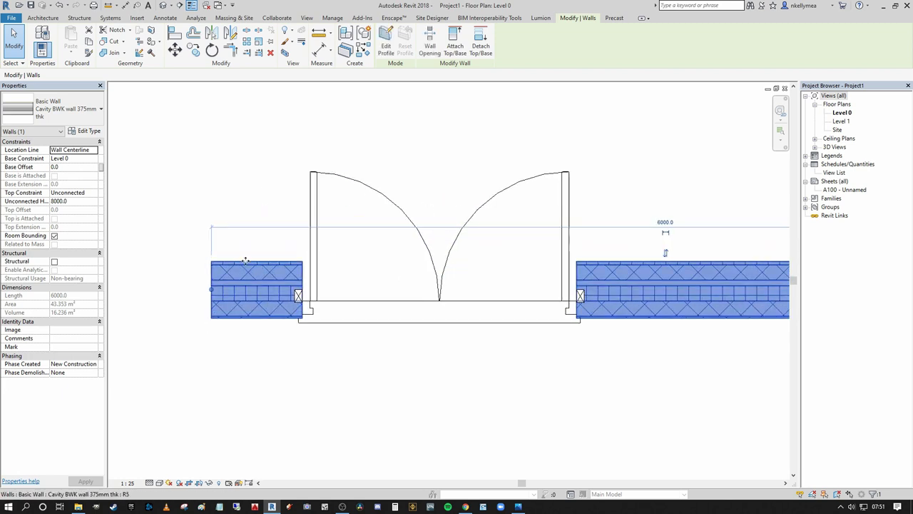
{"action": "scroll", "coordinate": [178, 285], "scroll_direction": "down", "scroll_amount": 2}
{"action": "left_click", "coordinate": [393, 174]}
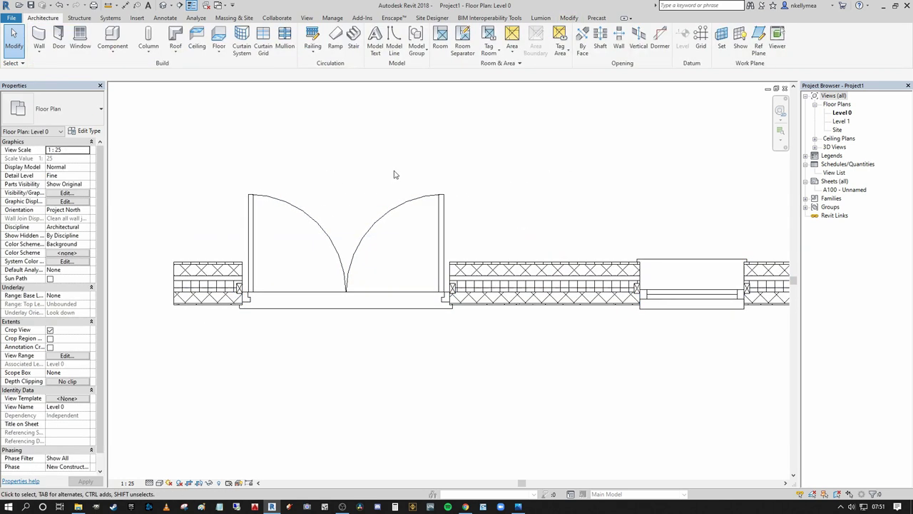
- Nudge the double door to the right along the wall, to 750 mm from the wall's left end
{"action": "left_click", "coordinate": [414, 208]}
{"action": "key", "text": "Right"}
{"action": "key", "text": "Right"}
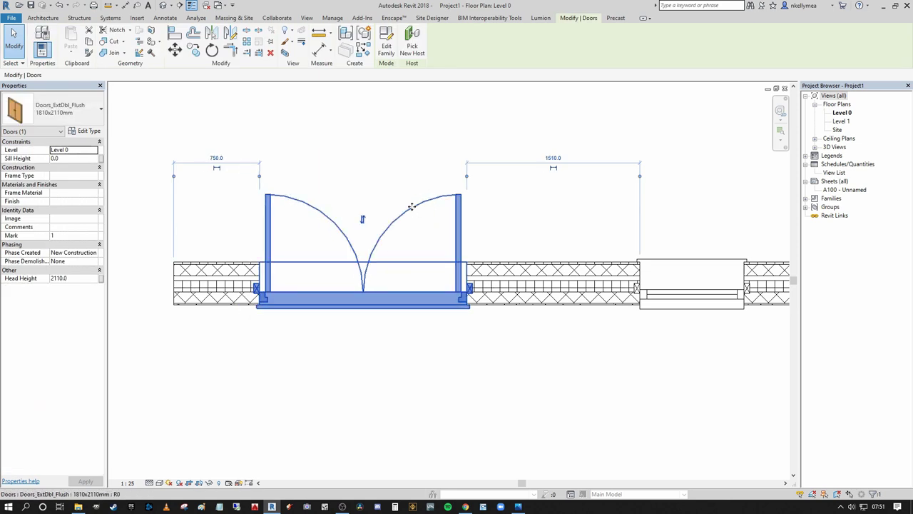
{"action": "key", "text": "Escape"}
{"action": "scroll", "coordinate": [504, 140], "scroll_direction": "down", "scroll_amount": 2}
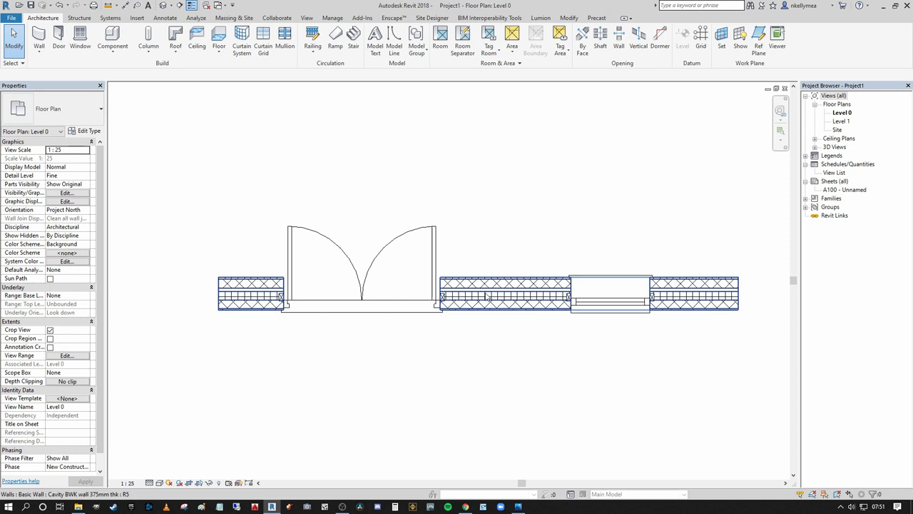
- Enable wrapping for the Render, row 2 Concrete Masonry Units and Plaster layers in the cavity wall type's assembly
{"action": "left_click", "coordinate": [502, 275]}
{"action": "left_click", "coordinate": [88, 132]}
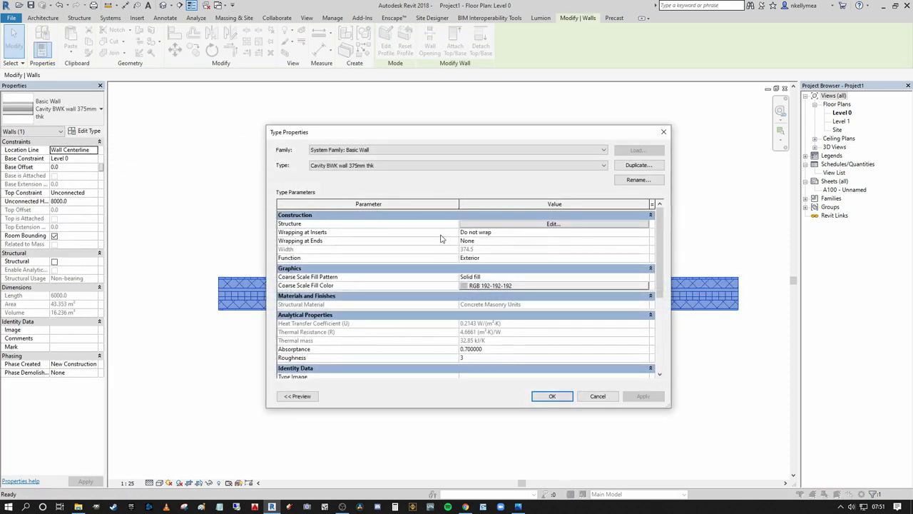
{"action": "left_click", "coordinate": [559, 227]}
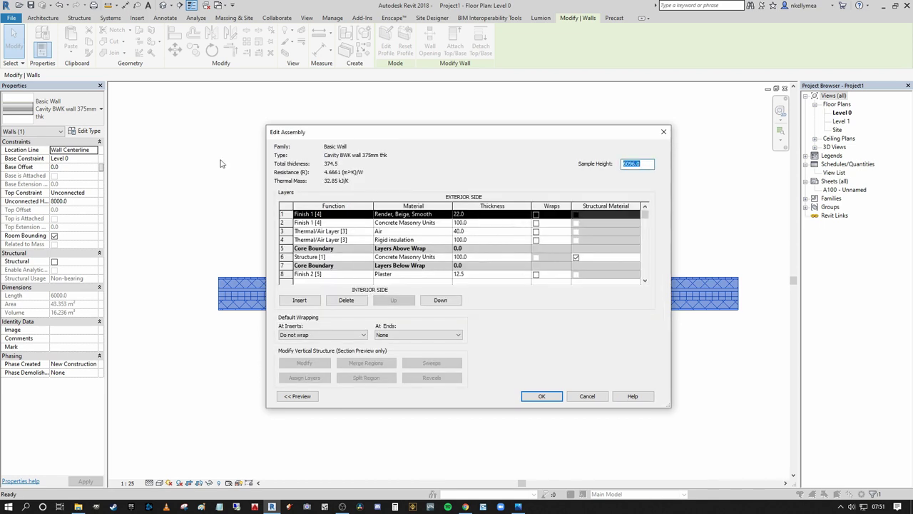
{"action": "left_click_drag", "start_coordinate": [460, 132], "coordinate": [351, 126]}
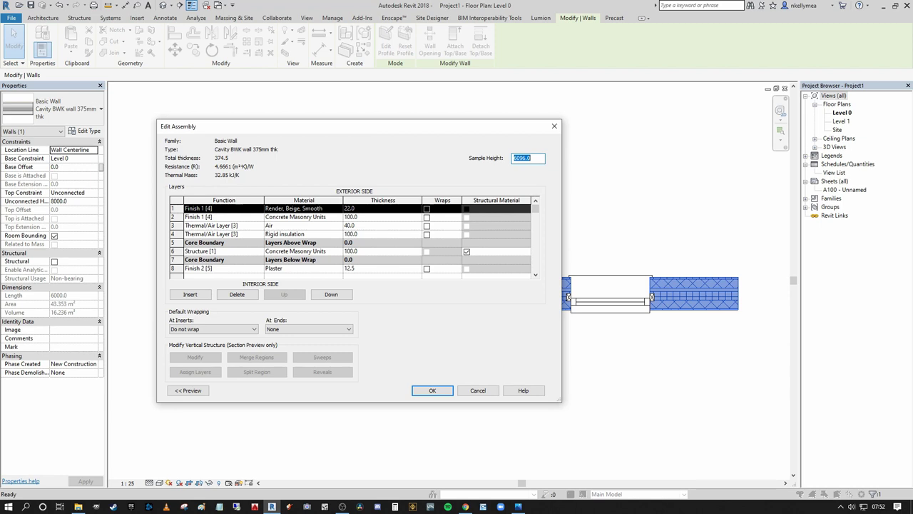
{"action": "left_click", "coordinate": [426, 209]}
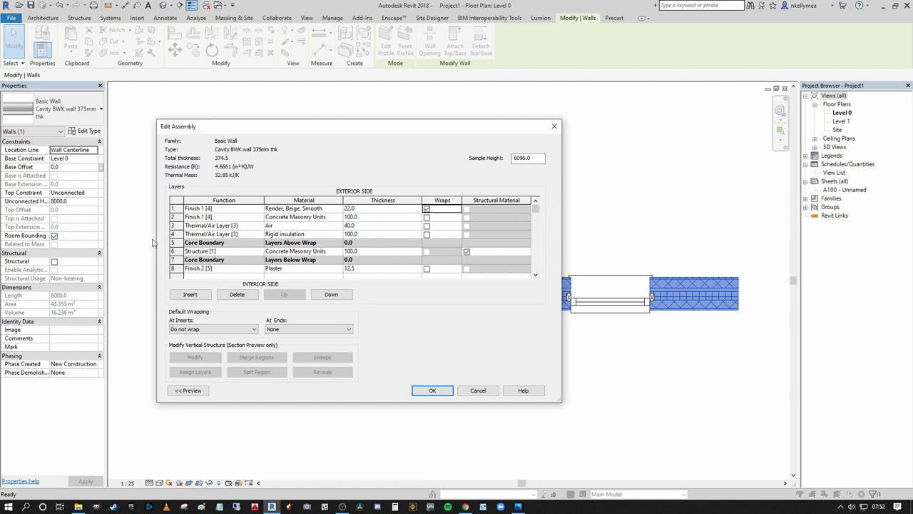
{"action": "left_click", "coordinate": [426, 217]}
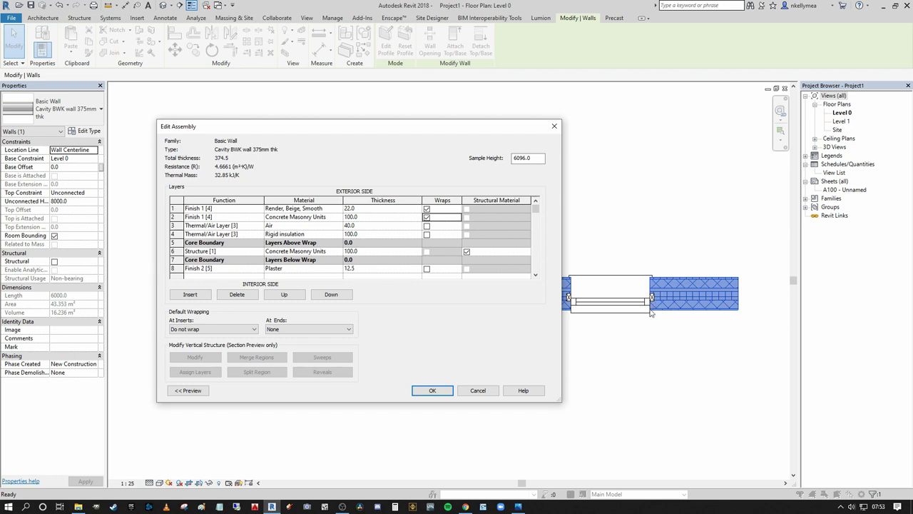
{"action": "left_click", "coordinate": [427, 269]}
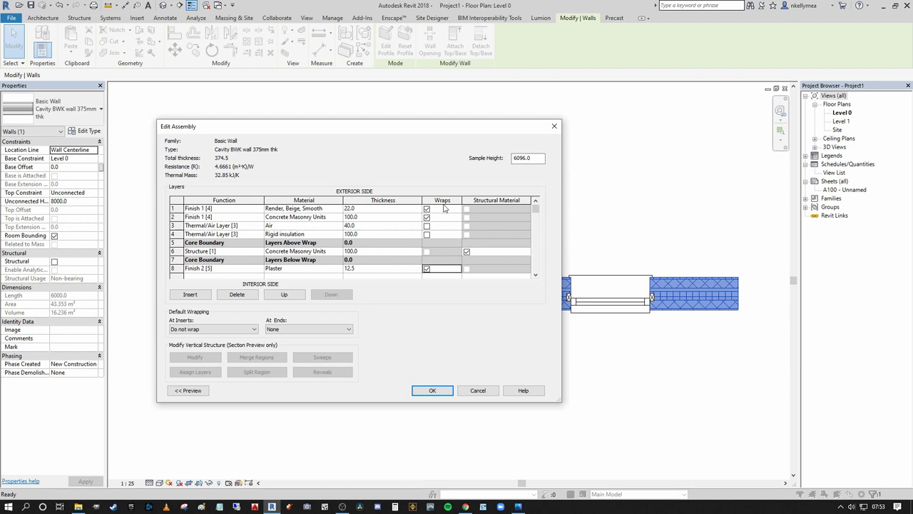
- Set the default wrapping to Both at inserts and Exterior at ends, and accept the wall type changes
{"action": "left_click", "coordinate": [220, 329]}
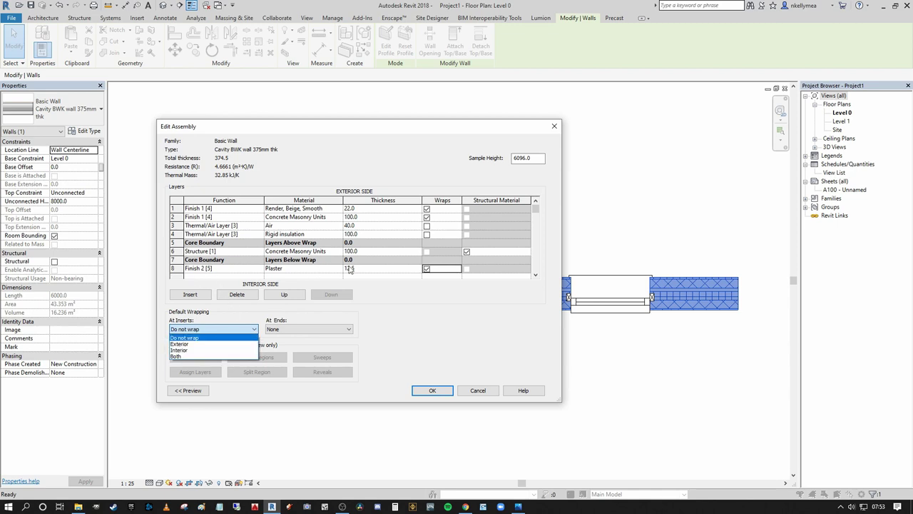
{"action": "left_click", "coordinate": [180, 357]}
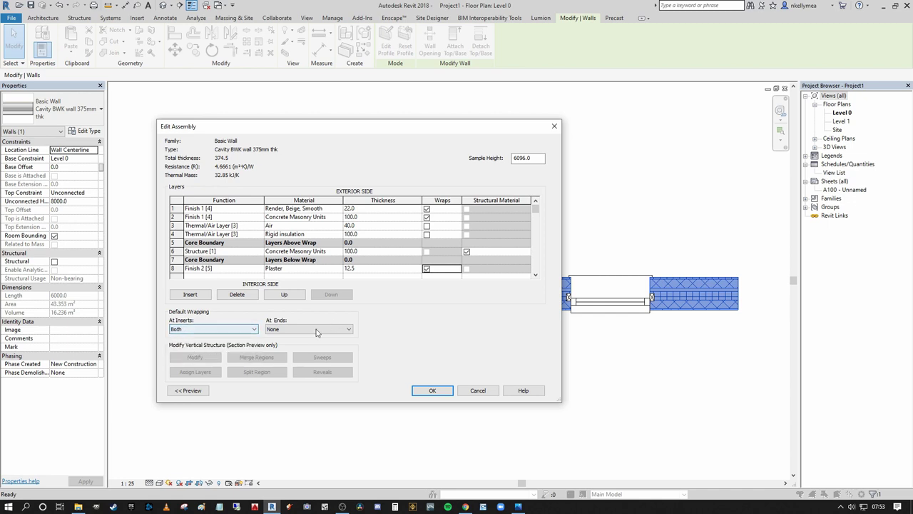
{"action": "left_click", "coordinate": [345, 331]}
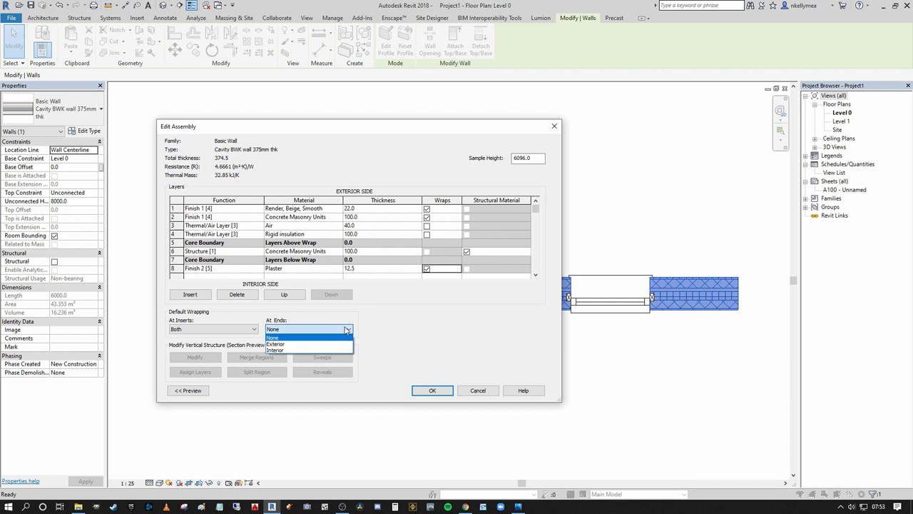
{"action": "left_click", "coordinate": [275, 343]}
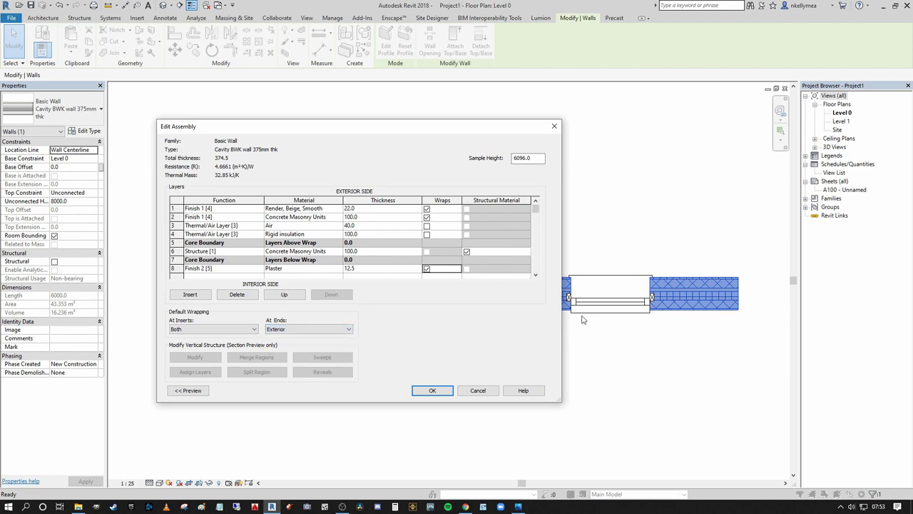
{"action": "left_click", "coordinate": [433, 390]}
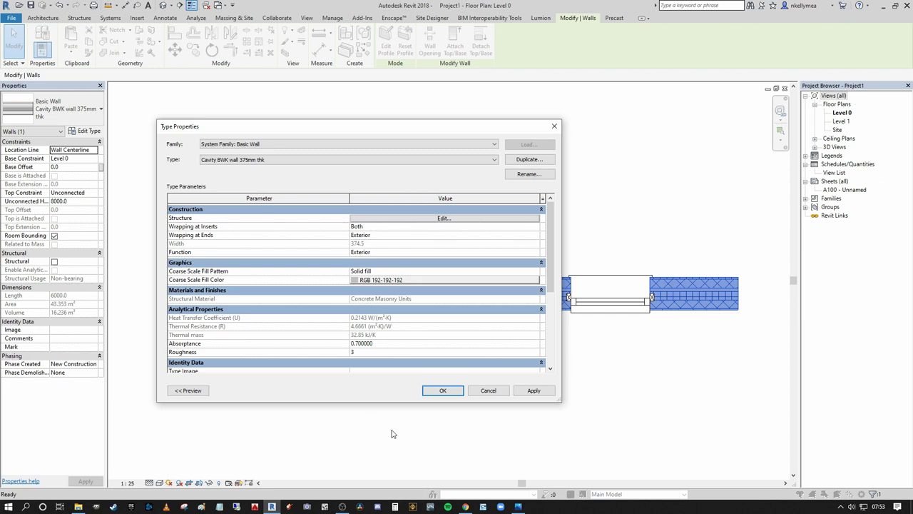
{"action": "left_click", "coordinate": [442, 390]}
{"action": "left_click", "coordinate": [487, 403]}
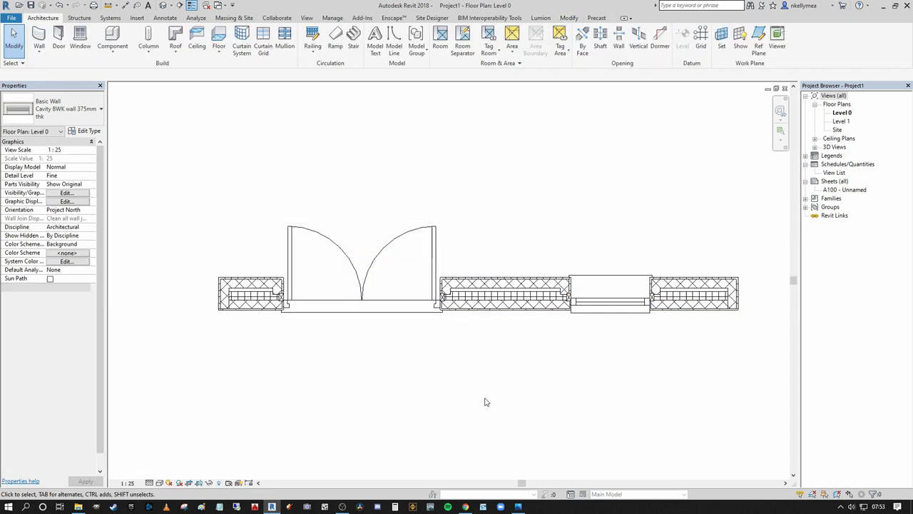
- Display the Level 0 floor plan in the Consistent Colors visual style
{"action": "scroll", "coordinate": [254, 296], "scroll_direction": "up", "scroll_amount": 3}
{"action": "scroll", "coordinate": [253, 296], "scroll_direction": "up", "scroll_amount": 2}
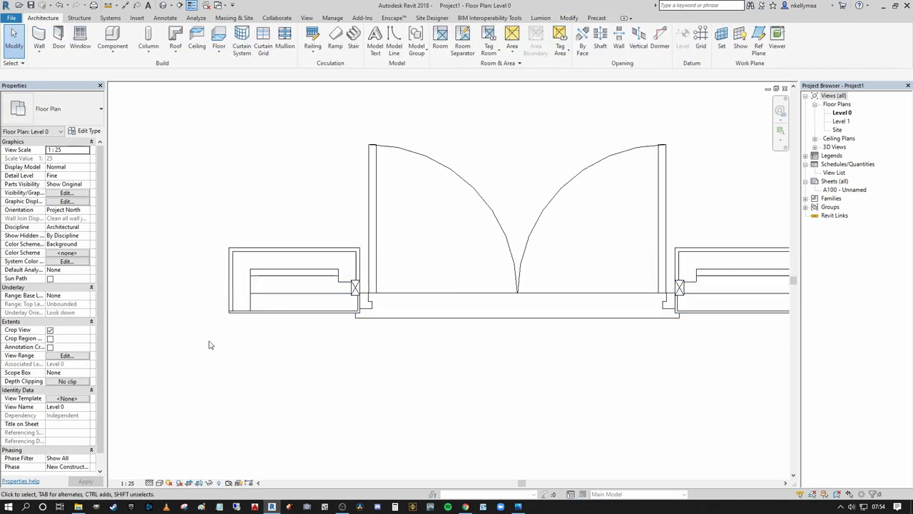
{"action": "left_click", "coordinate": [161, 483]}
{"action": "left_click", "coordinate": [184, 453]}
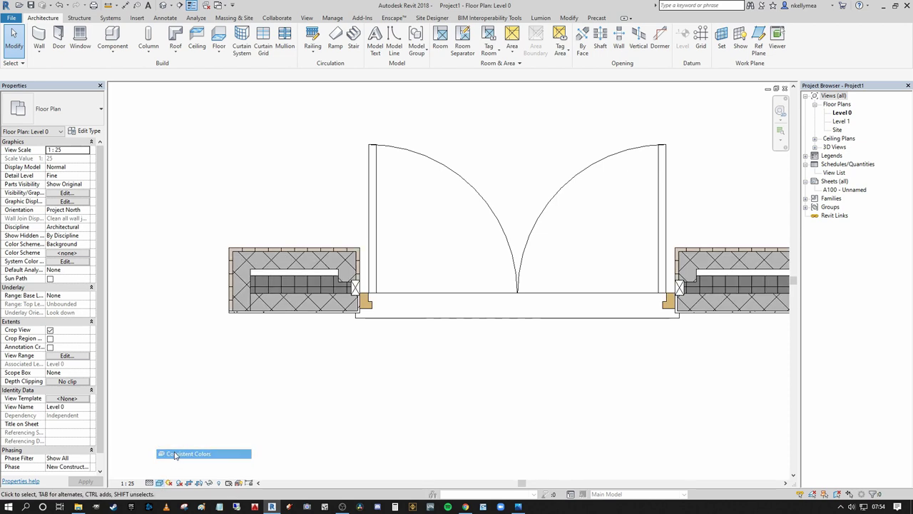
- Examine how the render, outer blockwork and plaster wrap at the wall ends and around the door and window openings
{"action": "scroll", "coordinate": [310, 420], "scroll_direction": "up", "scroll_amount": 1}
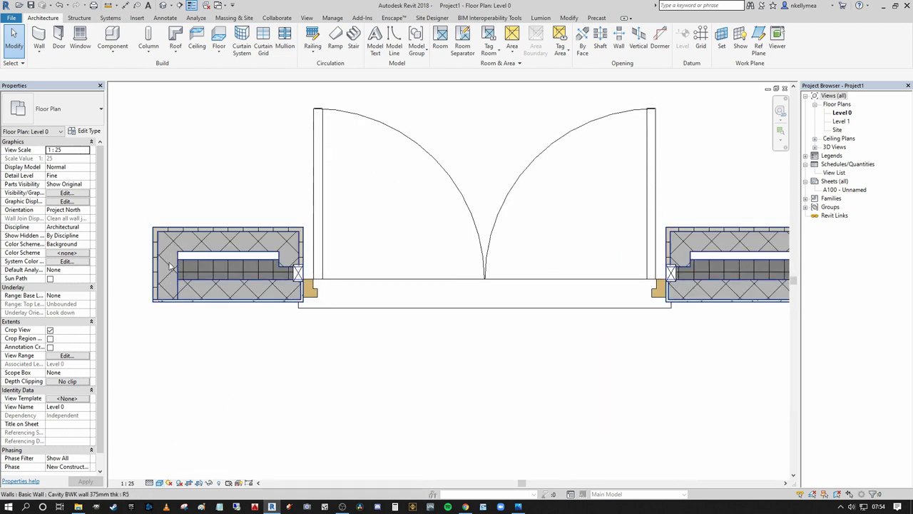
{"action": "middle_click_drag", "start_coordinate": [175, 273], "coordinate": [189, 302]}
{"action": "scroll", "coordinate": [185, 284], "scroll_direction": "down", "scroll_amount": 1}
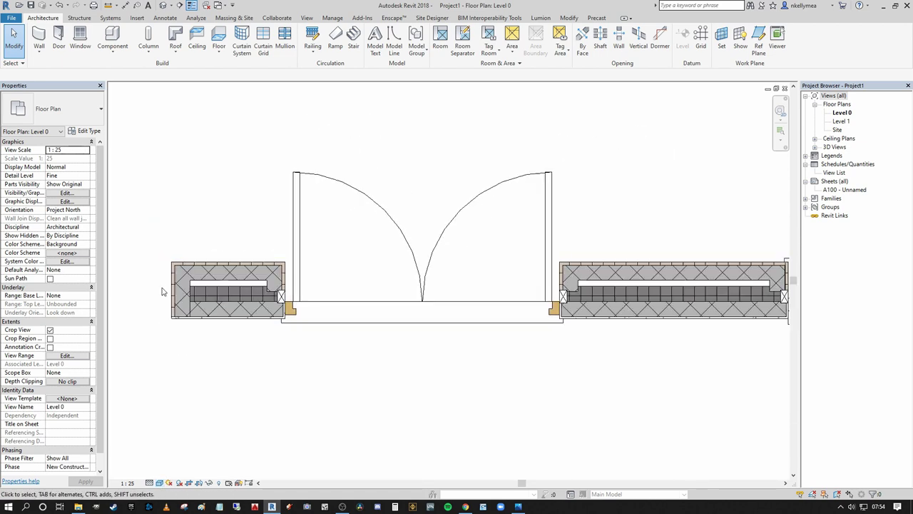
{"action": "middle_click_drag", "start_coordinate": [300, 285], "coordinate": [188, 286]}
{"action": "middle_click_drag", "start_coordinate": [617, 290], "coordinate": [341, 300]}
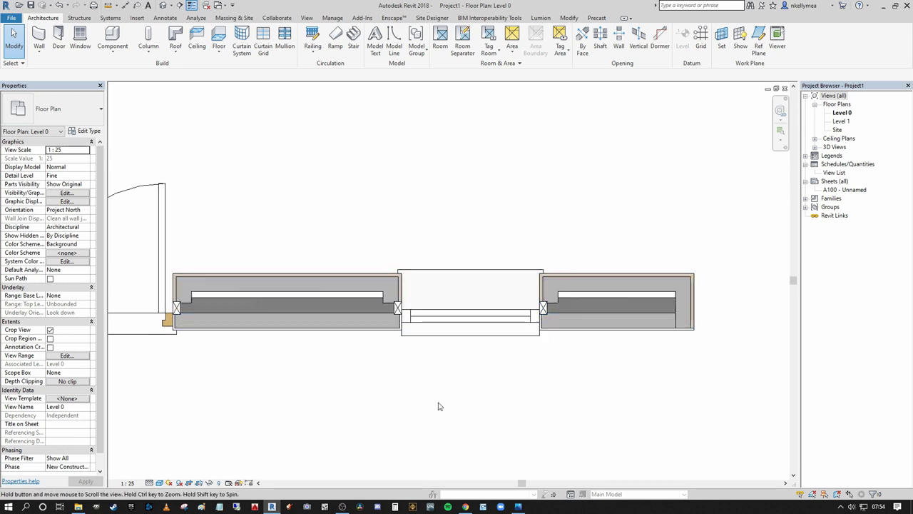
{"action": "scroll", "coordinate": [428, 259], "scroll_direction": "up", "scroll_amount": 2}
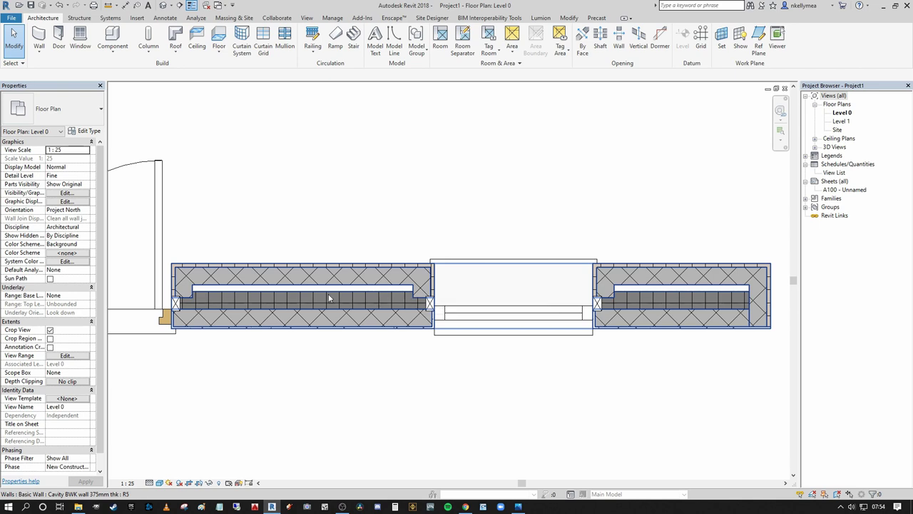
{"action": "scroll", "coordinate": [387, 271], "scroll_direction": "down", "scroll_amount": 2}
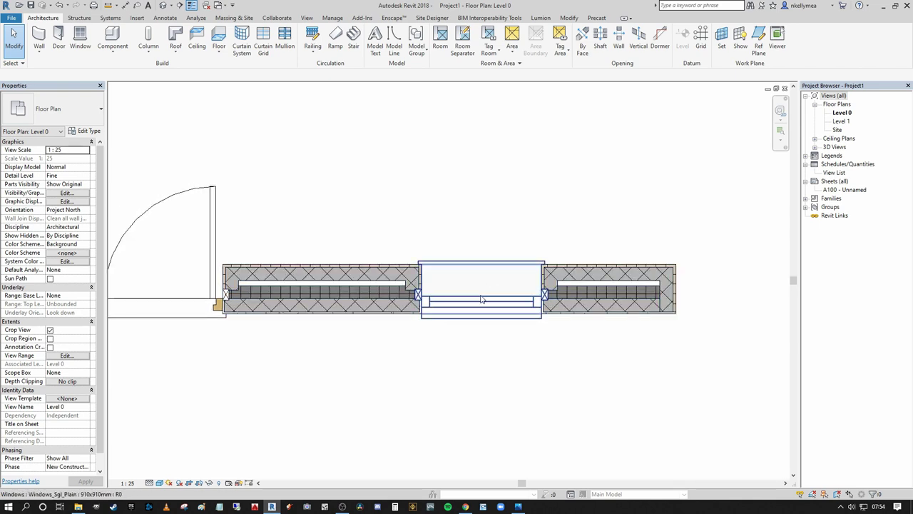
{"action": "scroll", "coordinate": [482, 299], "scroll_direction": "down", "scroll_amount": 2}
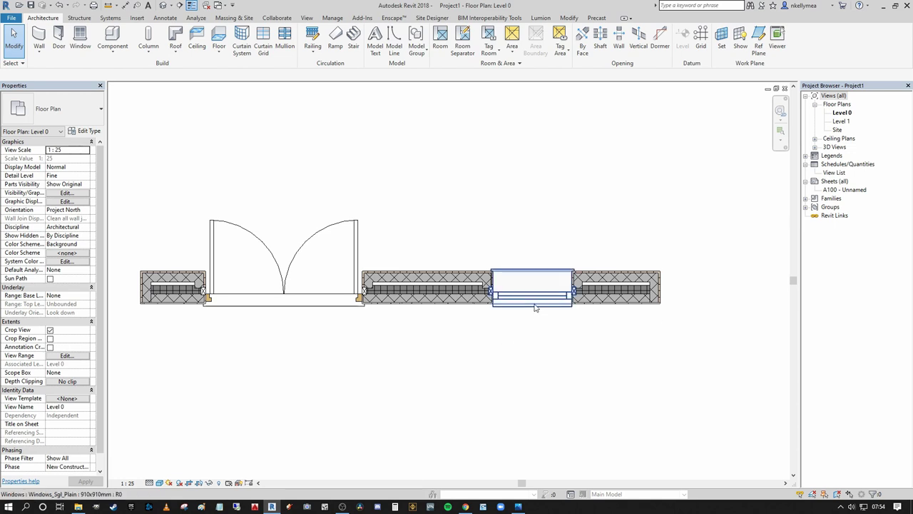
{"action": "scroll", "coordinate": [392, 291], "scroll_direction": "up", "scroll_amount": 2}
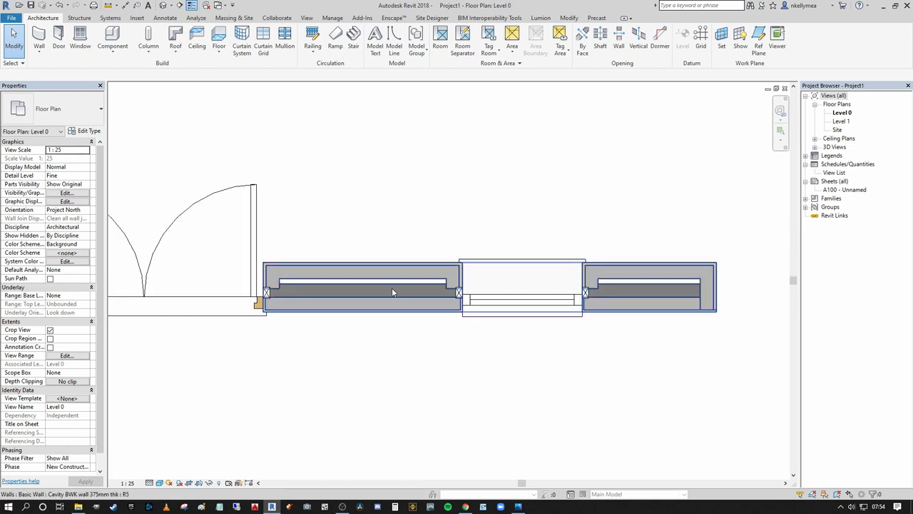
{"action": "scroll", "coordinate": [450, 290], "scroll_direction": "up", "scroll_amount": 3}
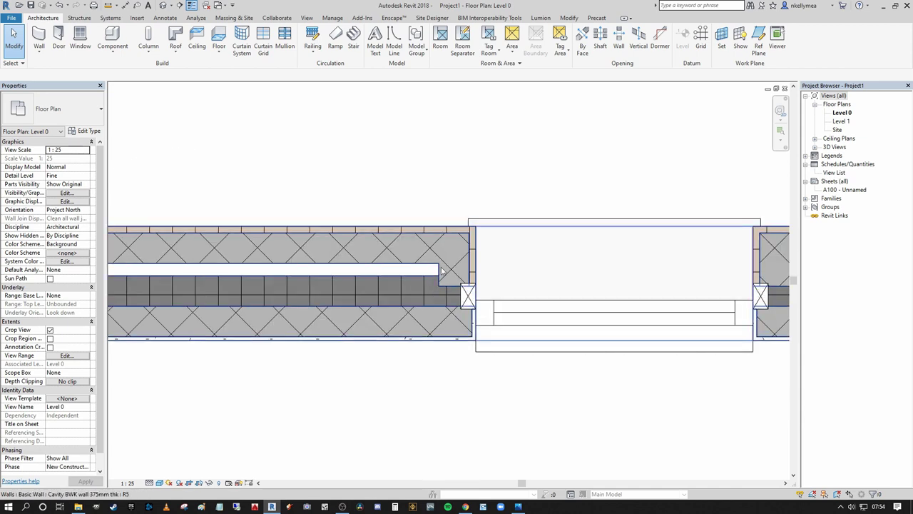
{"action": "scroll", "coordinate": [446, 268], "scroll_direction": "down", "scroll_amount": 5}
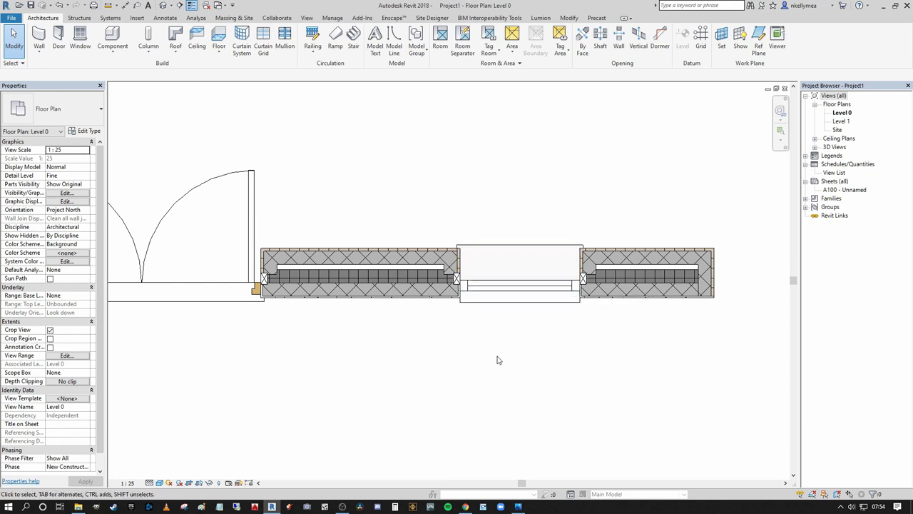
- Set the 910x910mm window type's Cavity Closer Width to 100 and Cavity Closer Depth to 200, and apply the changes
{"action": "left_click", "coordinate": [507, 301]}
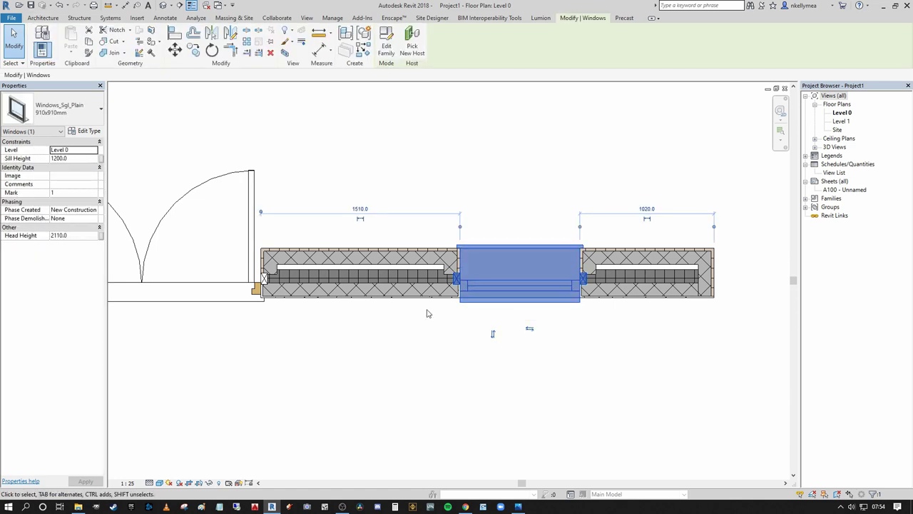
{"action": "left_click", "coordinate": [89, 132]}
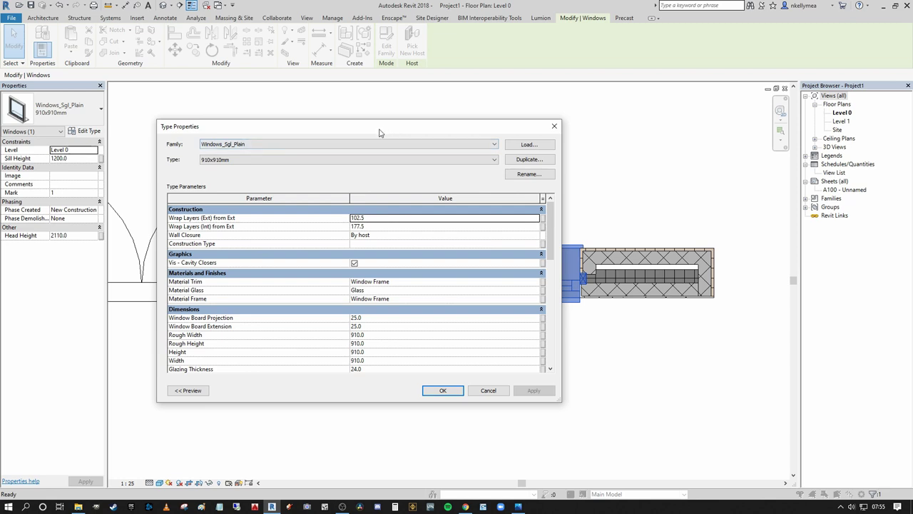
{"action": "left_click_drag", "start_coordinate": [387, 136], "coordinate": [338, 93]}
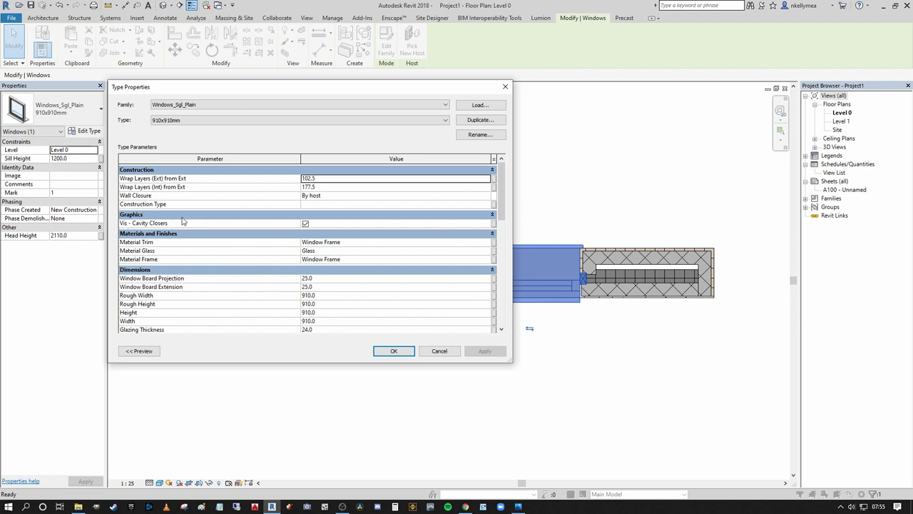
{"action": "left_click_drag", "start_coordinate": [162, 223], "coordinate": [150, 229]}
{"action": "scroll", "coordinate": [403, 227], "scroll_direction": "down", "scroll_amount": 1}
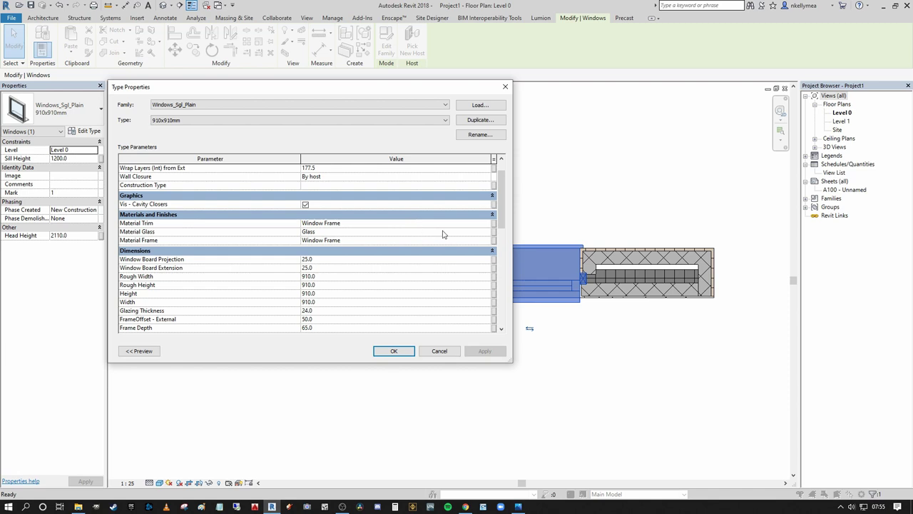
{"action": "scroll", "coordinate": [450, 232], "scroll_direction": "down", "scroll_amount": 1}
{"action": "scroll", "coordinate": [439, 237], "scroll_direction": "down", "scroll_amount": 1}
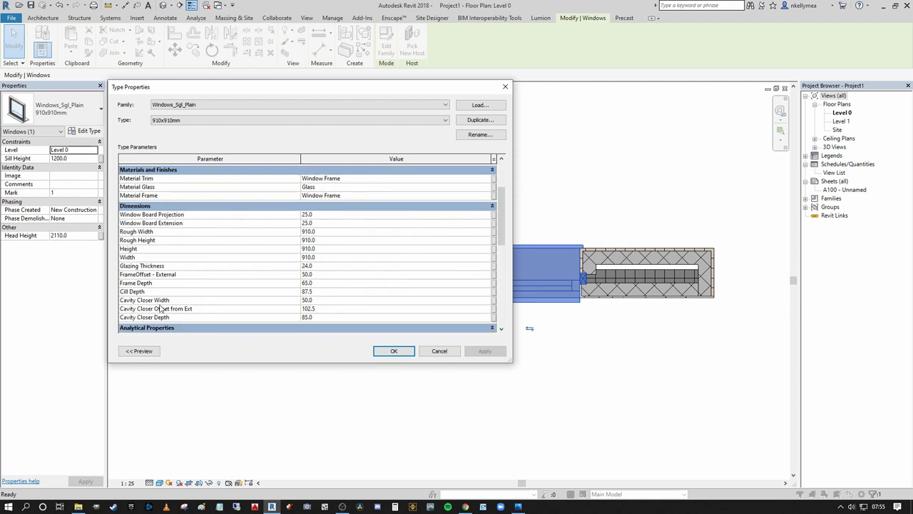
{"action": "left_click", "coordinate": [324, 300]}
{"action": "type", "text": "100"}
{"action": "left_click", "coordinate": [325, 318]}
{"action": "type", "text": "2"}
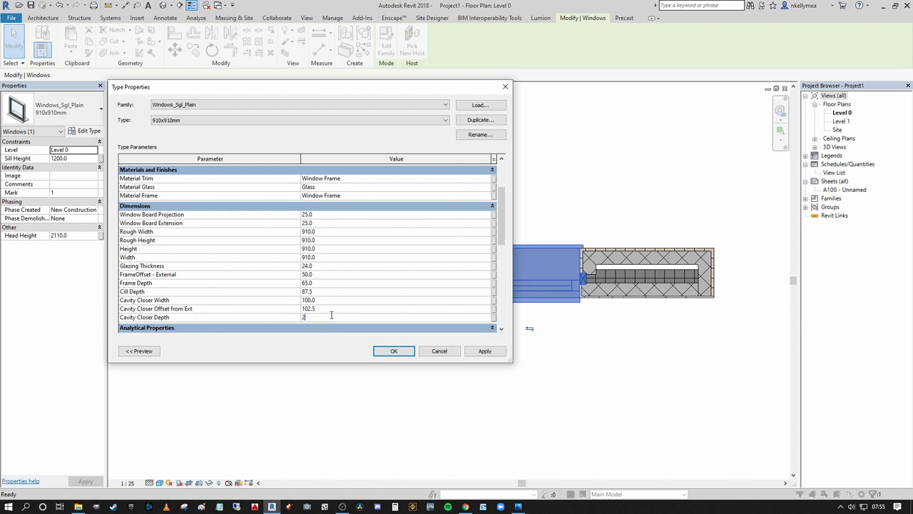
{"action": "type", "text": "00"}
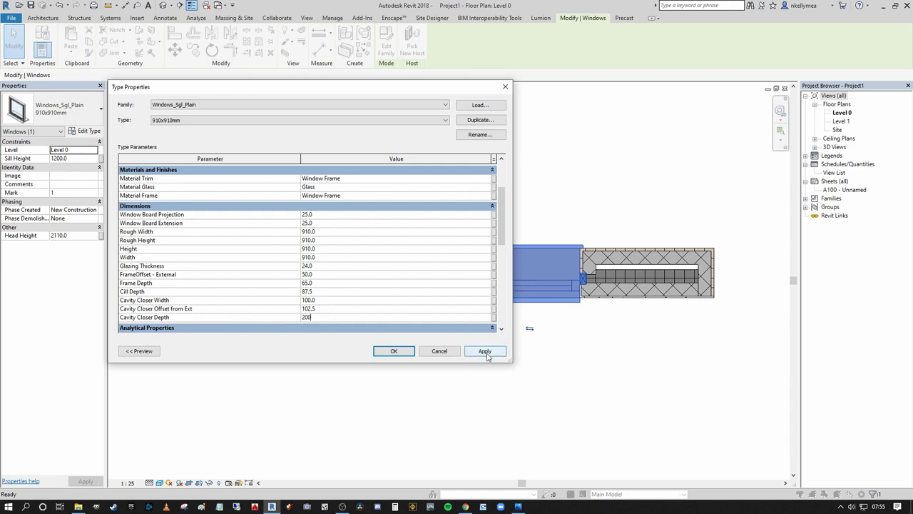
{"action": "left_click", "coordinate": [485, 351]}
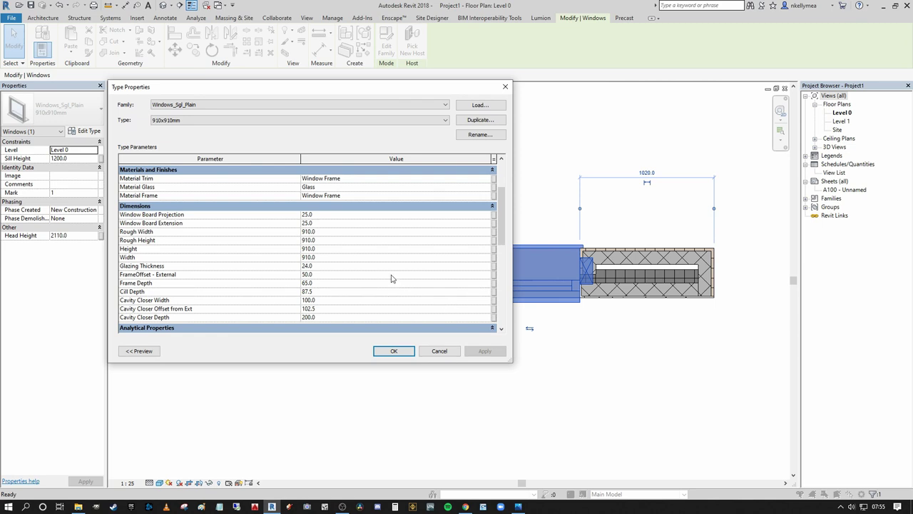
- Turn off the Vis - Cavity Closers parameter for the 910x910mm window type and accept the type changes
{"action": "scroll", "coordinate": [398, 264], "scroll_direction": "up", "scroll_amount": 3}
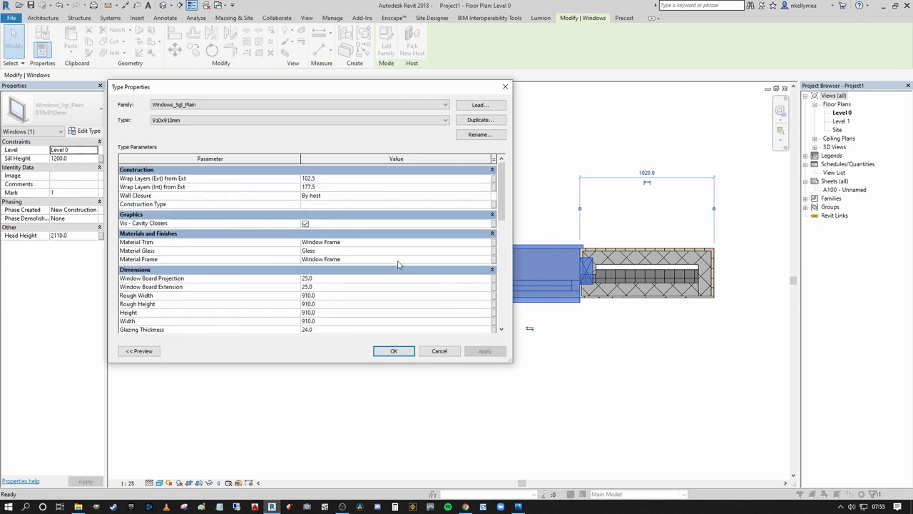
{"action": "left_click", "coordinate": [306, 223]}
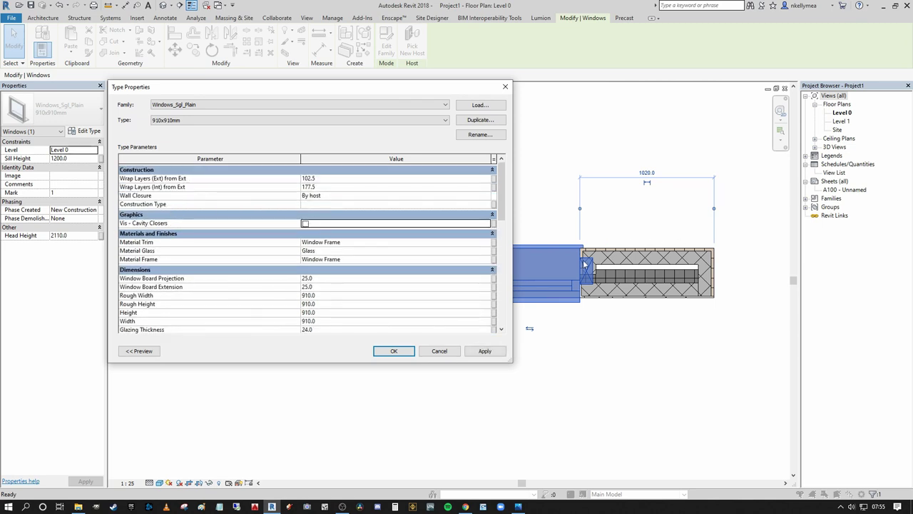
{"action": "left_click", "coordinate": [484, 350]}
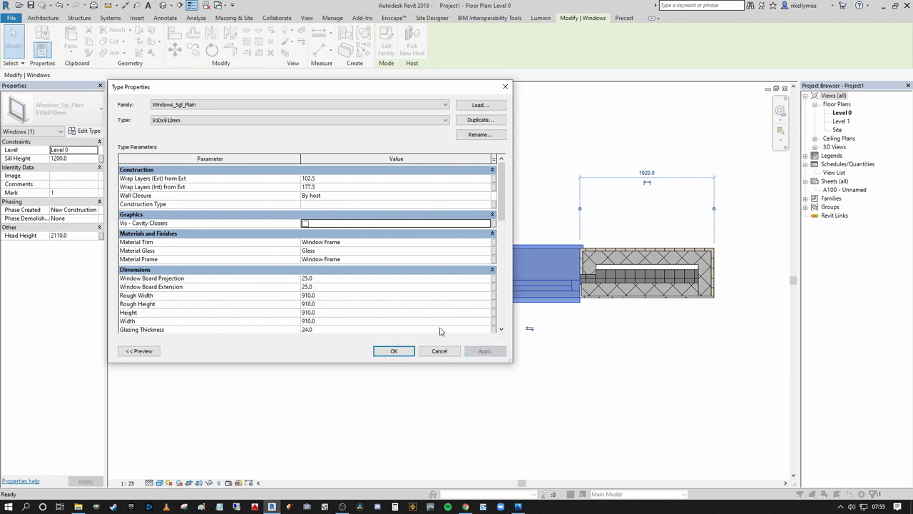
{"action": "left_click_drag", "start_coordinate": [406, 91], "coordinate": [331, 101]}
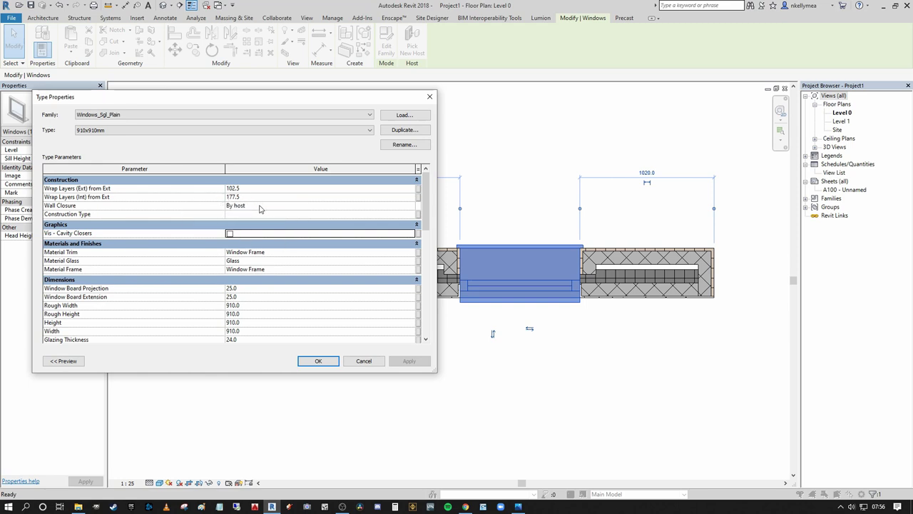
{"action": "left_click", "coordinate": [318, 360]}
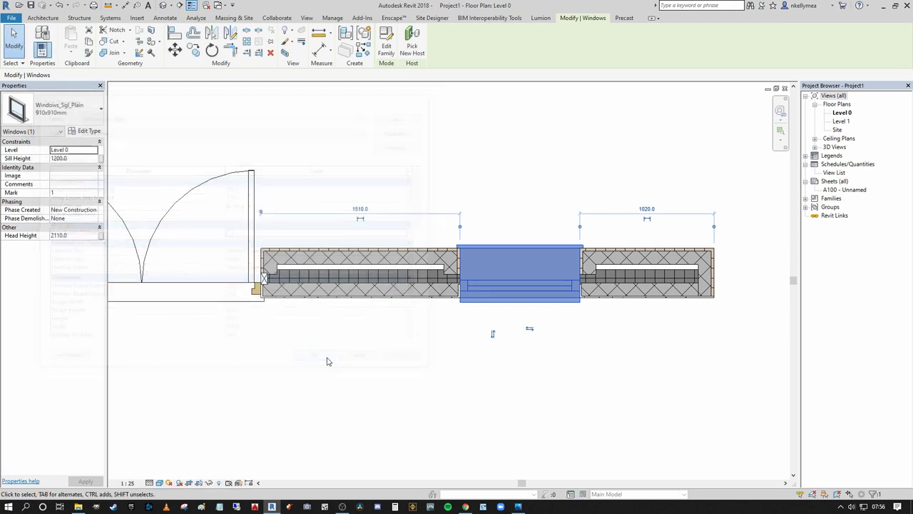
- Draw a vertical thin detail line about 178 mm long from the wall's exterior face to the end of the interior layer wrap beside the window
{"action": "left_click", "coordinate": [687, 332]}
{"action": "key", "text": "d"}
{"action": "key", "text": "l"}
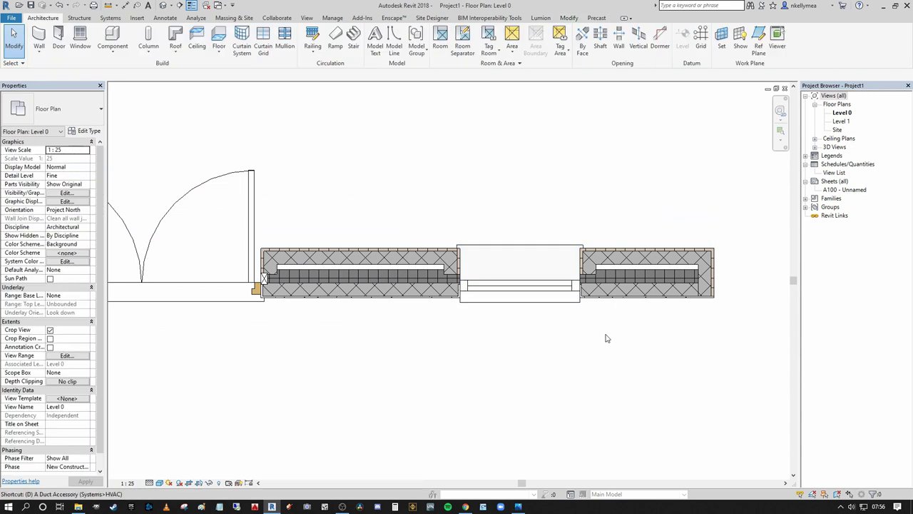
{"action": "scroll", "coordinate": [620, 292], "scroll_direction": "up", "scroll_amount": 5}
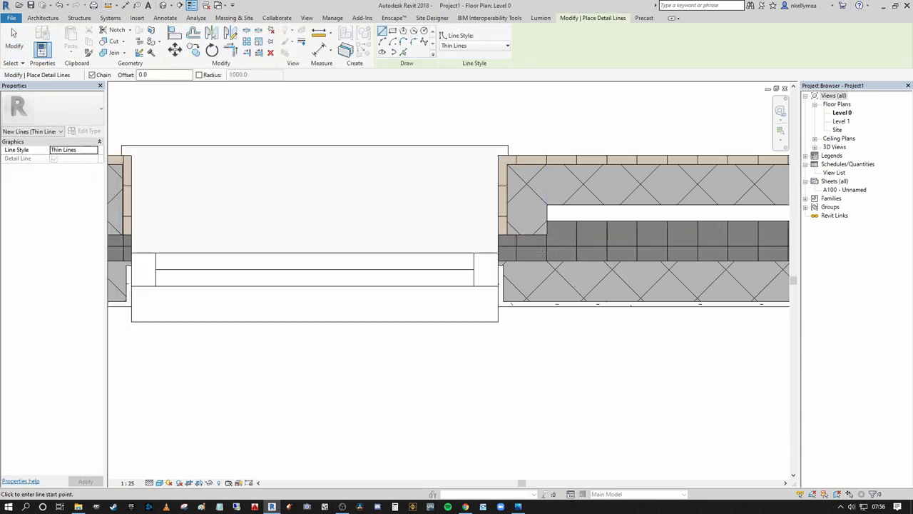
{"action": "left_click", "coordinate": [531, 306]}
{"action": "left_click", "coordinate": [521, 305]}
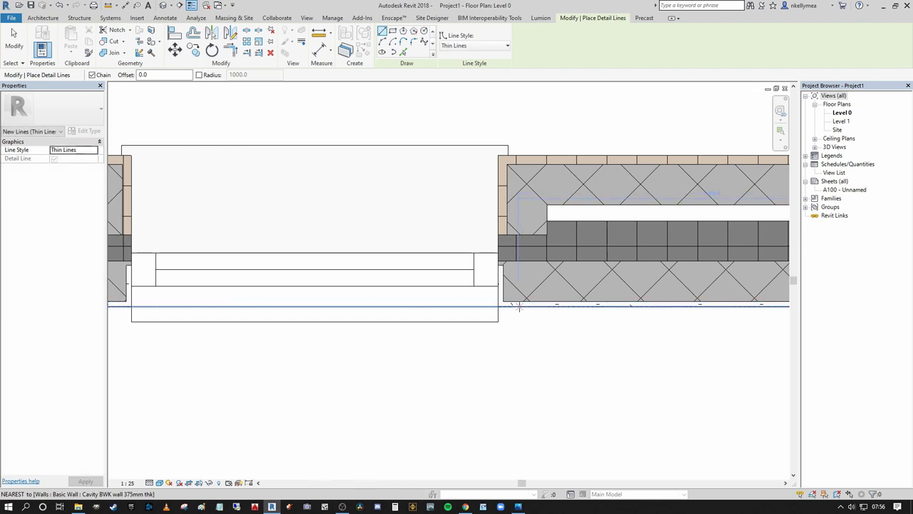
{"action": "scroll", "coordinate": [520, 225], "scroll_direction": "up", "scroll_amount": 2}
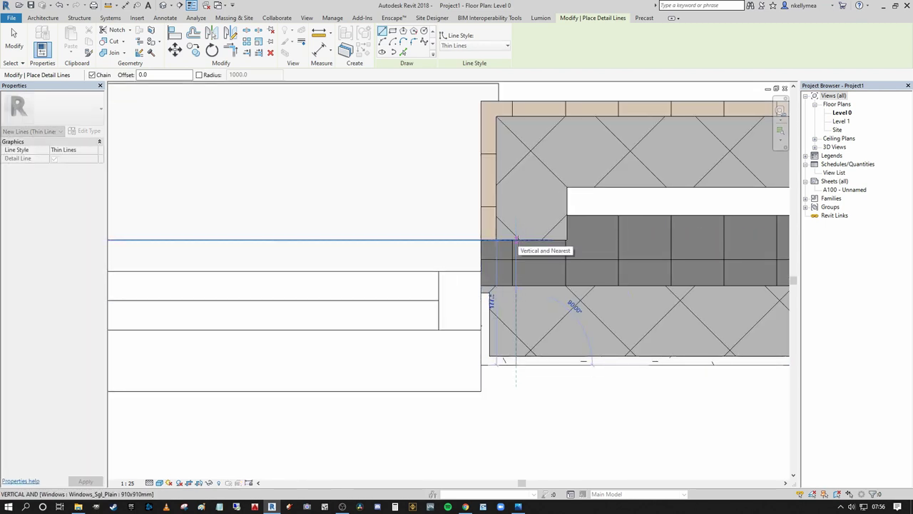
{"action": "key", "text": "Escape"}
{"action": "key", "text": "Escape"}
- Check the length of the detail line beside the window and remove the line
{"action": "left_click", "coordinate": [517, 323]}
{"action": "scroll", "coordinate": [489, 300], "scroll_direction": "up", "scroll_amount": 2}
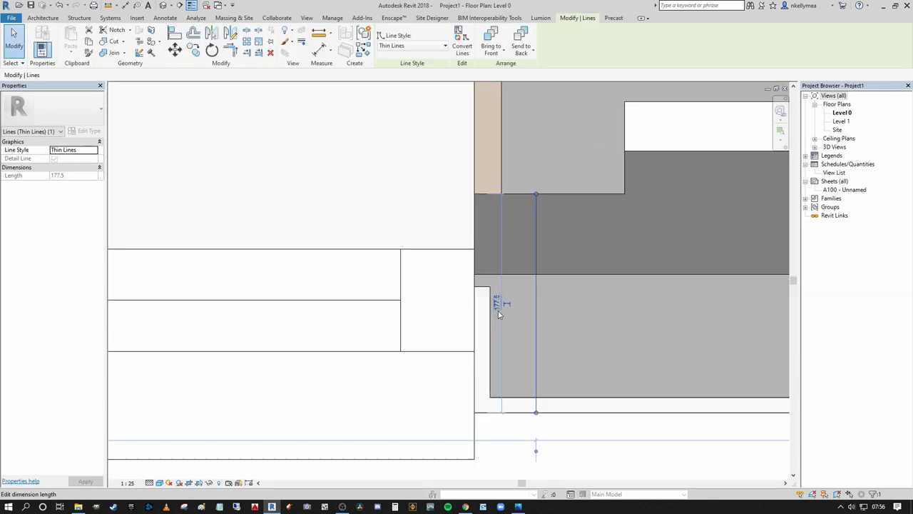
{"action": "left_click", "coordinate": [483, 302]}
{"action": "scroll", "coordinate": [483, 303], "scroll_direction": "down", "scroll_amount": 2}
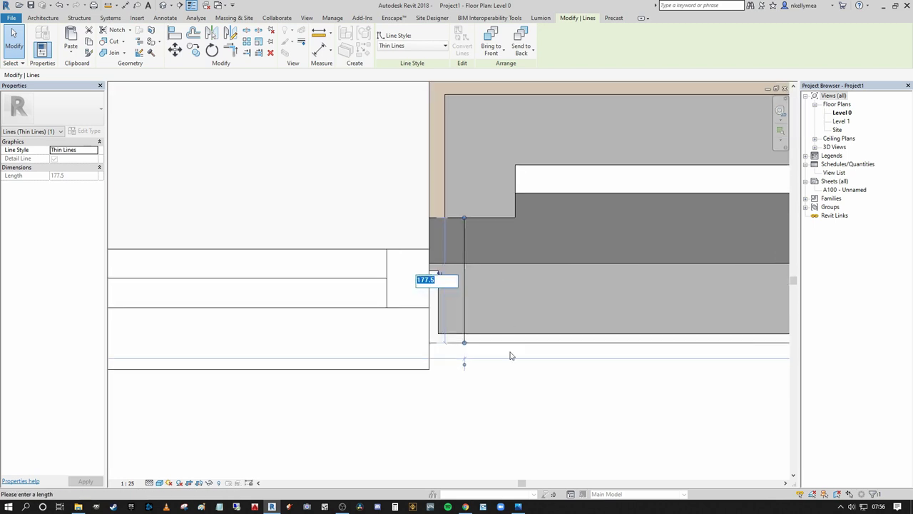
{"action": "key", "text": "Escape"}
{"action": "key", "text": "Escape"}
{"action": "left_click", "coordinate": [462, 246]}
{"action": "scroll", "coordinate": [462, 246], "scroll_direction": "down", "scroll_amount": 3}
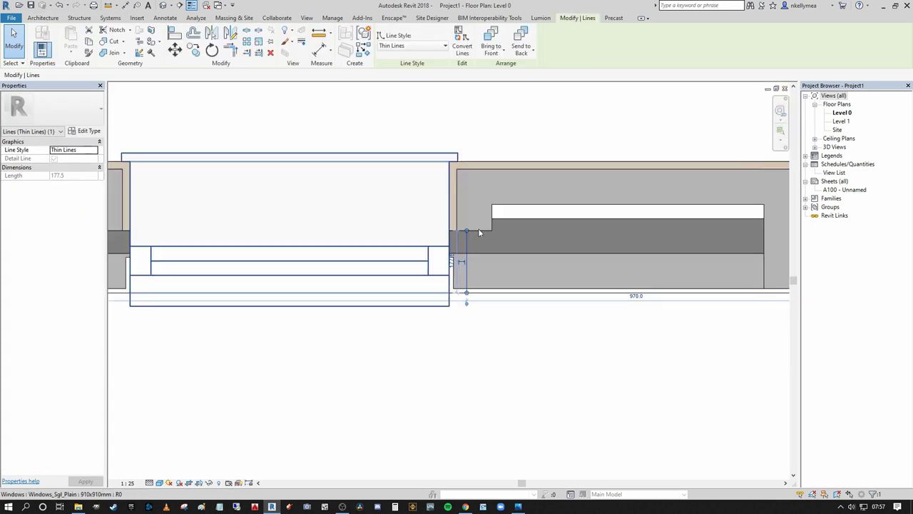
{"action": "key", "text": "Escape"}
{"action": "double_click", "coordinate": [450, 268]}
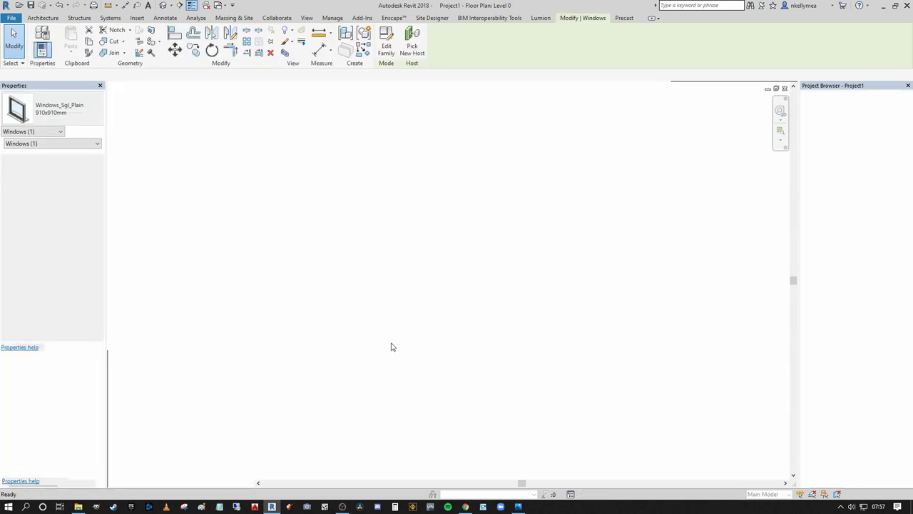
{"action": "left_click", "coordinate": [784, 89]}
{"action": "left_click", "coordinate": [479, 259]}
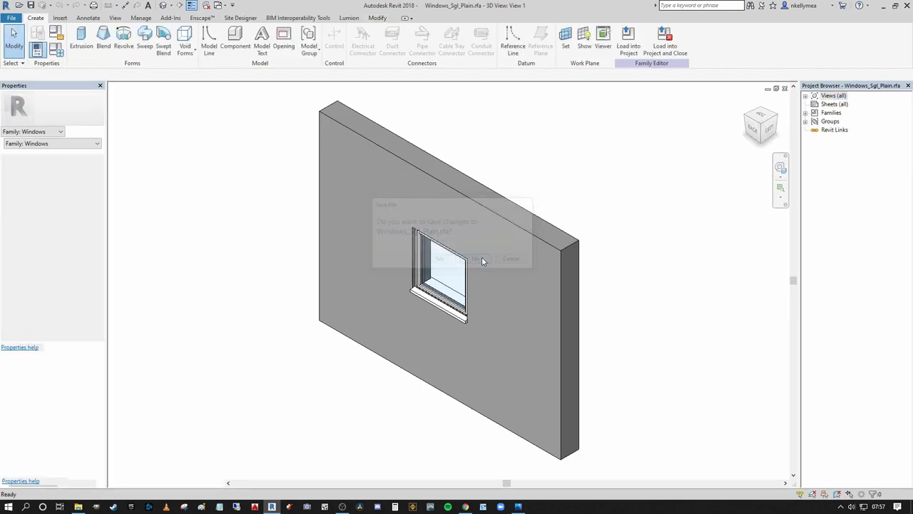
- Set Wrap Layers (Int) from Ext to 112.5 for the 910x910mm window type and apply the change
{"action": "left_click", "coordinate": [410, 274]}
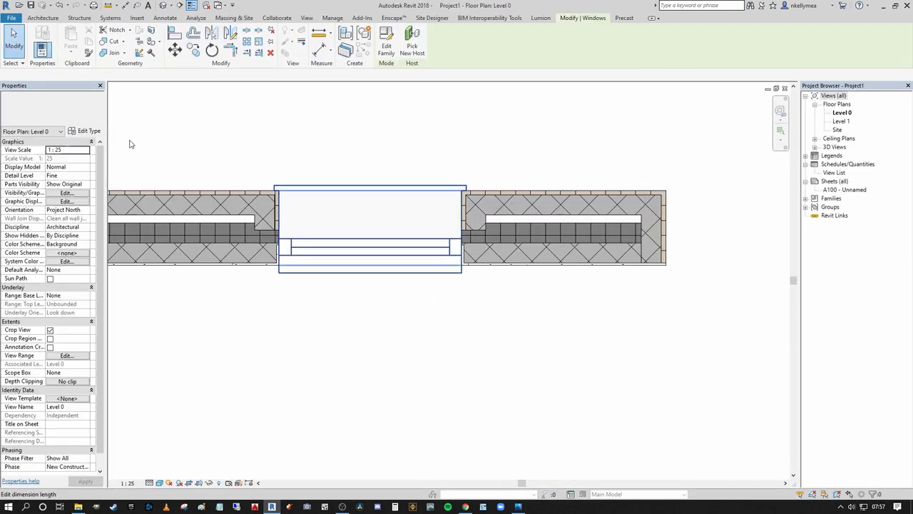
{"action": "left_click", "coordinate": [85, 132]}
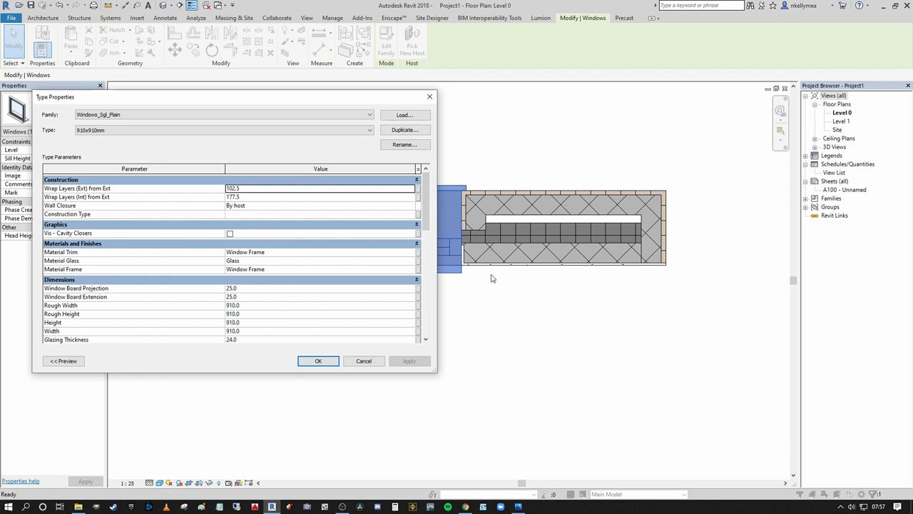
{"action": "left_click", "coordinate": [256, 200]}
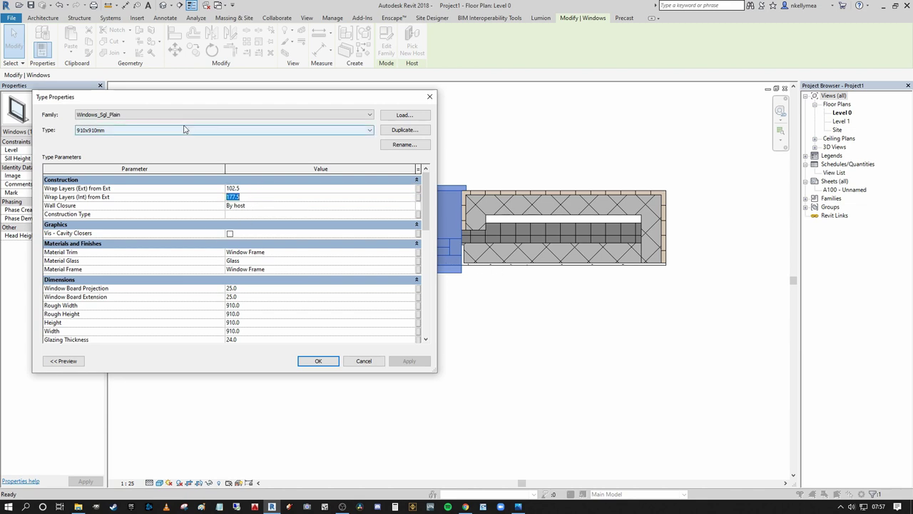
{"action": "type", "text": "112"}
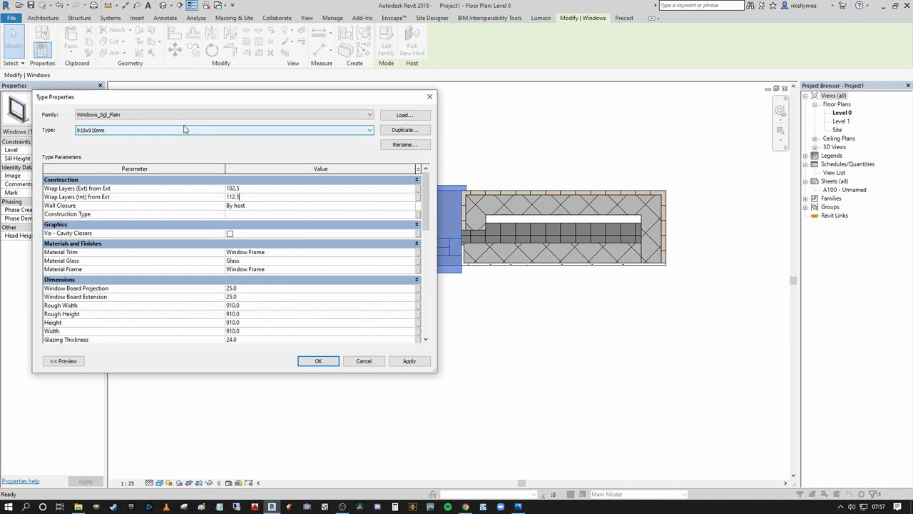
{"action": "left_click", "coordinate": [408, 361]}
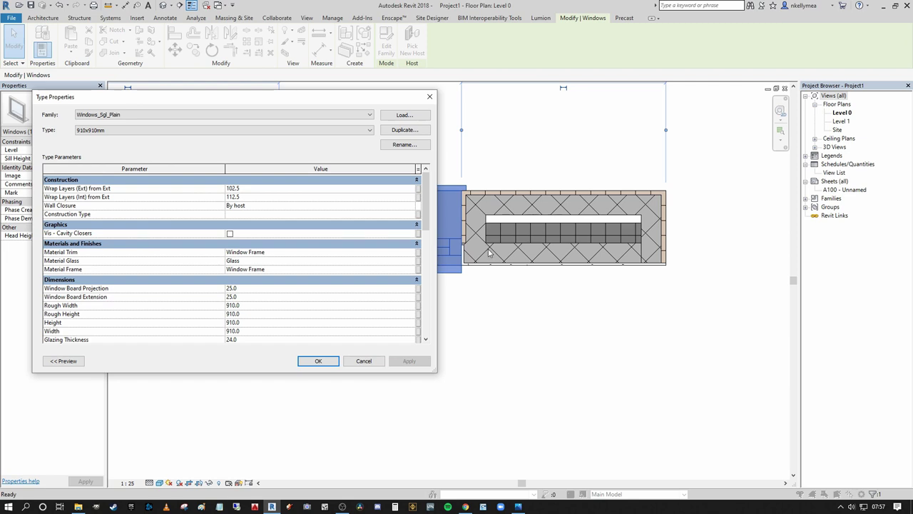
{"action": "left_click", "coordinate": [468, 253]}
- Set Wrap Layers (Ext) from Ext to 112 for the 910x910mm window type and accept the type changes
{"action": "left_click", "coordinate": [274, 188]}
{"action": "type", "text": "112"}
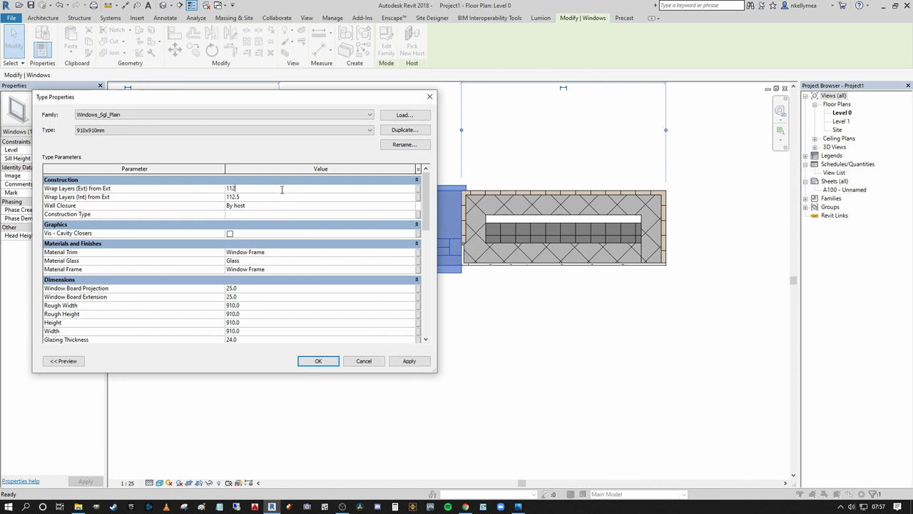
{"action": "left_click", "coordinate": [409, 361]}
{"action": "left_click", "coordinate": [409, 360]}
{"action": "left_click", "coordinate": [318, 361]}
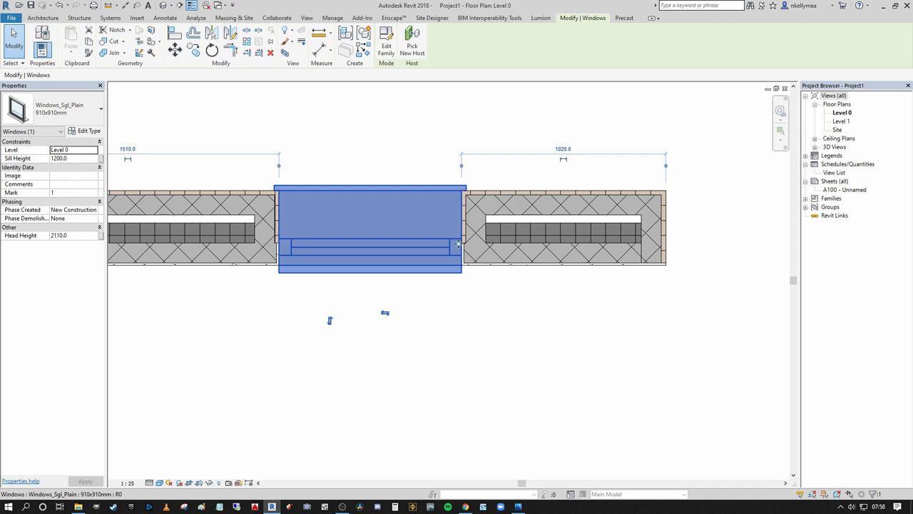
- Try to place an aligned dimension across the wrapped layer at the window jamb, and inspect the wrap meeting point
{"action": "key", "text": "d"}
{"action": "key", "text": "i"}
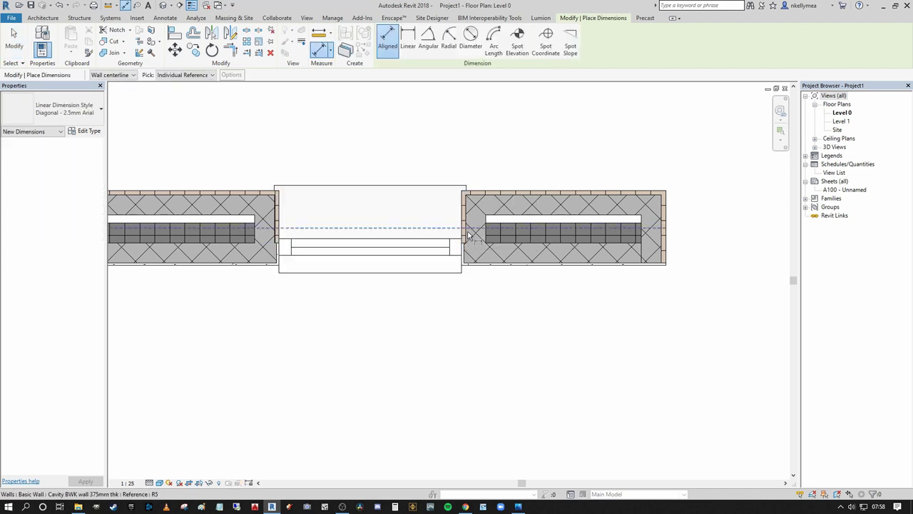
{"action": "left_click", "coordinate": [466, 221]}
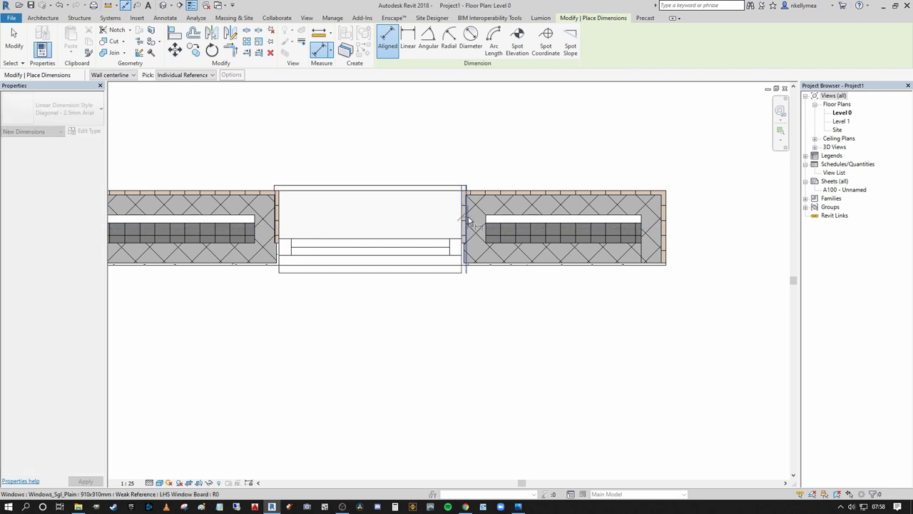
{"action": "left_click", "coordinate": [467, 217]}
{"action": "scroll", "coordinate": [467, 208], "scroll_direction": "up", "scroll_amount": 2}
{"action": "scroll", "coordinate": [466, 179], "scroll_direction": "up", "scroll_amount": 2}
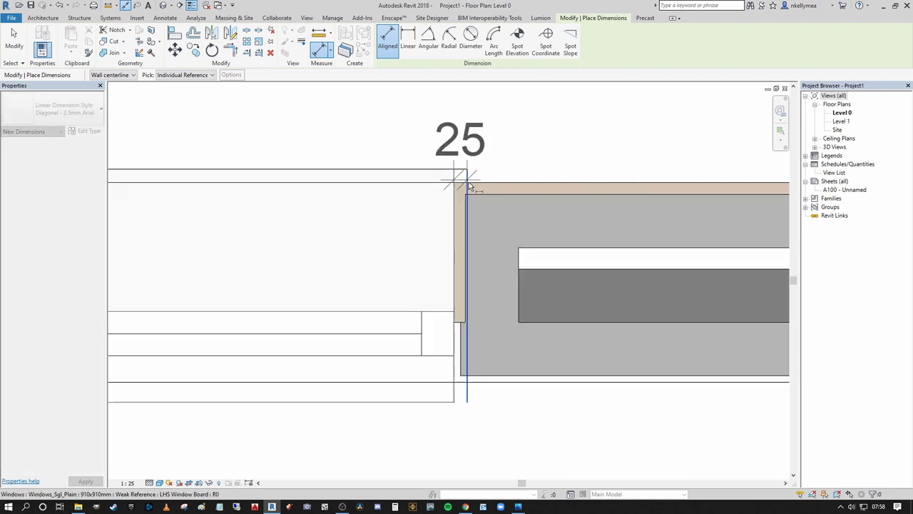
{"action": "scroll", "coordinate": [464, 199], "scroll_direction": "down", "scroll_amount": 5}
{"action": "key", "text": "Escape"}
{"action": "key", "text": "Escape"}
{"action": "scroll", "coordinate": [456, 219], "scroll_direction": "up", "scroll_amount": 3}
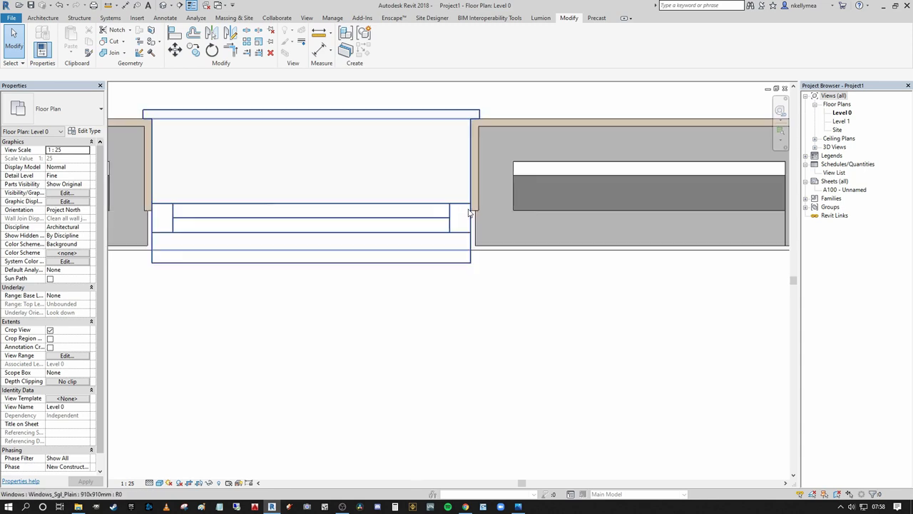
{"action": "scroll", "coordinate": [457, 243], "scroll_direction": "down", "scroll_amount": 2}
{"action": "scroll", "coordinate": [458, 242], "scroll_direction": "up", "scroll_amount": 3}
{"action": "scroll", "coordinate": [458, 243], "scroll_direction": "down", "scroll_amount": 4}
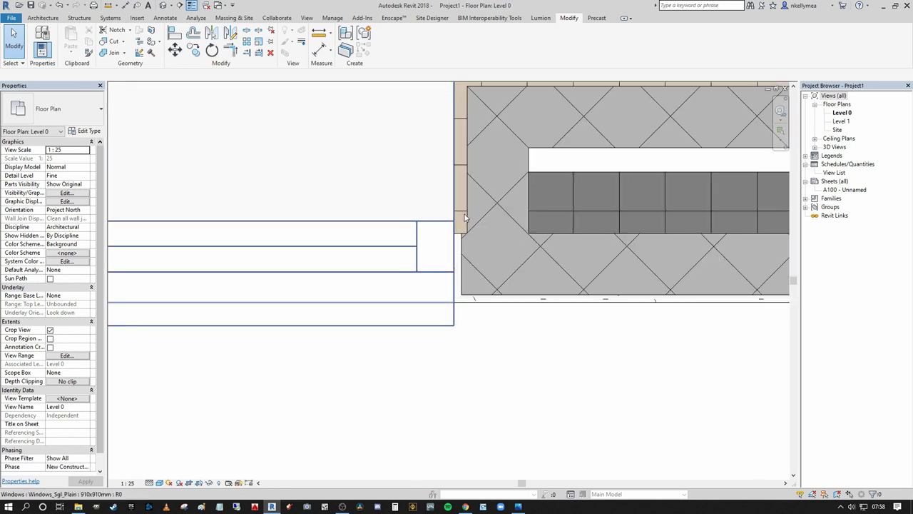
- Turn on Vis - Cavity Closers for the 910x910mm window type
{"action": "left_click", "coordinate": [428, 250]}
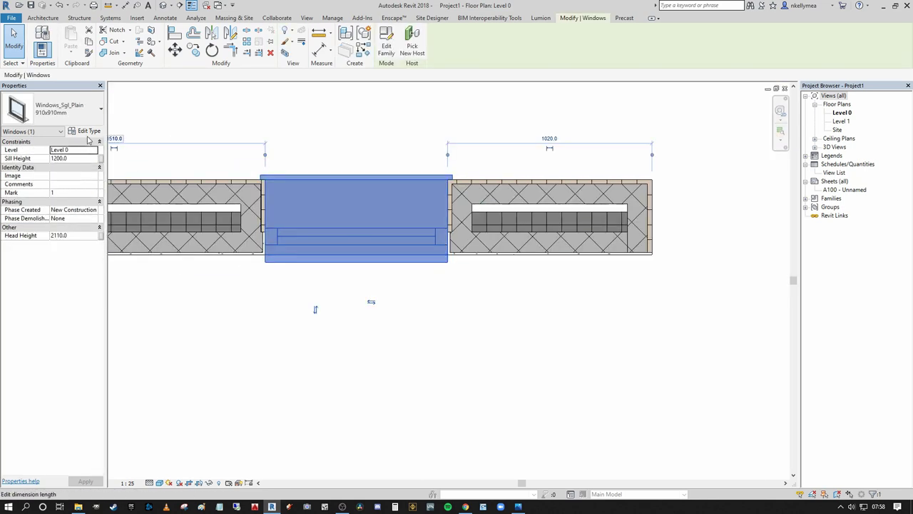
{"action": "left_click", "coordinate": [89, 131]}
{"action": "left_click_drag", "start_coordinate": [235, 96], "coordinate": [200, 91]}
{"action": "left_click", "coordinate": [193, 227]}
- Set the window type's Cavity Closer Depth to 22.5 and Cavity Closer Offset from Ext to 112.5, and apply the changes
{"action": "left_click_drag", "start_coordinate": [389, 200], "coordinate": [404, 228]}
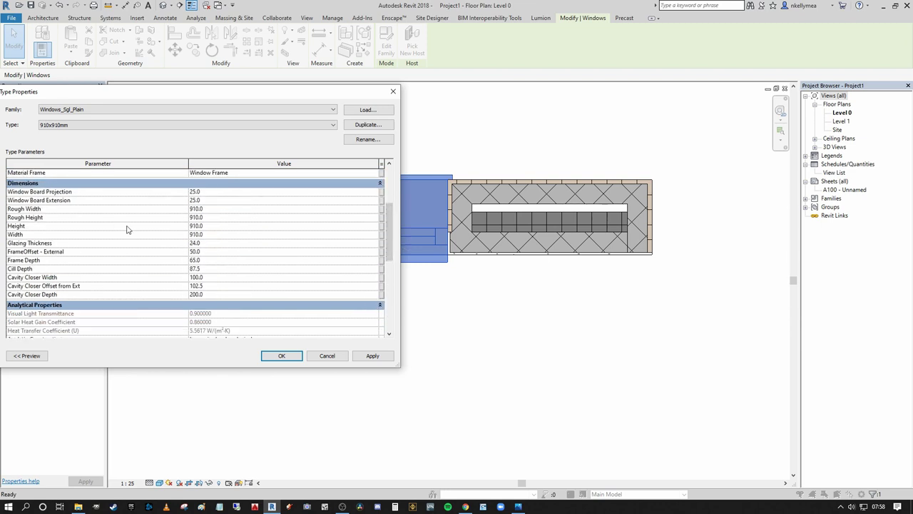
{"action": "left_click", "coordinate": [223, 295]}
{"action": "type", "text": "22.5"}
{"action": "left_click", "coordinate": [225, 286]}
{"action": "type", "text": "11"}
{"action": "left_click", "coordinate": [374, 355]}
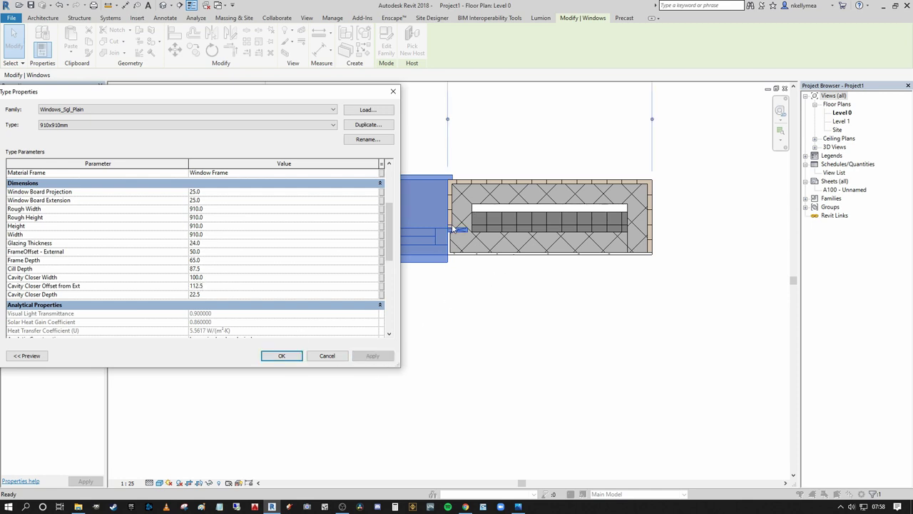
- Set the window type's Cavity Closer Width to 22.5 and Cavity Closer Depth to 65, accept the changes, and deselect the window
{"action": "left_click", "coordinate": [220, 279]}
{"action": "type", "text": "22.5"}
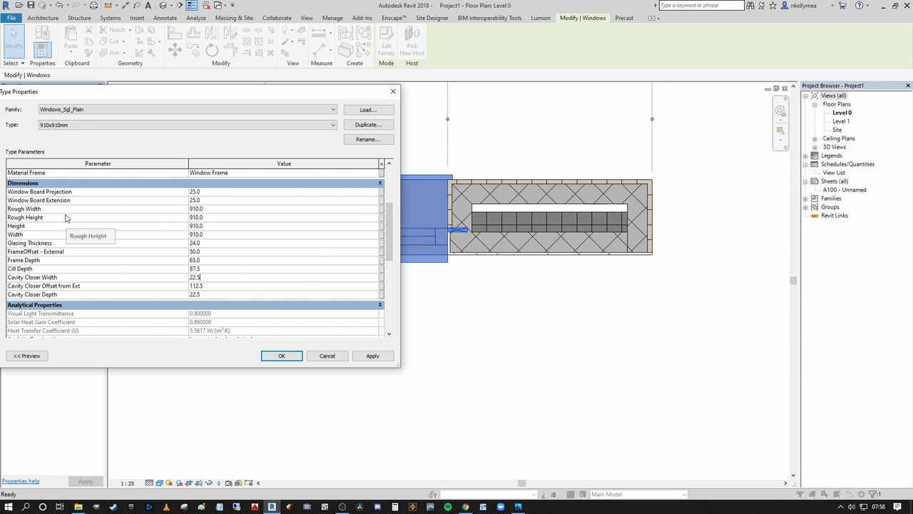
{"action": "left_click", "coordinate": [212, 293]}
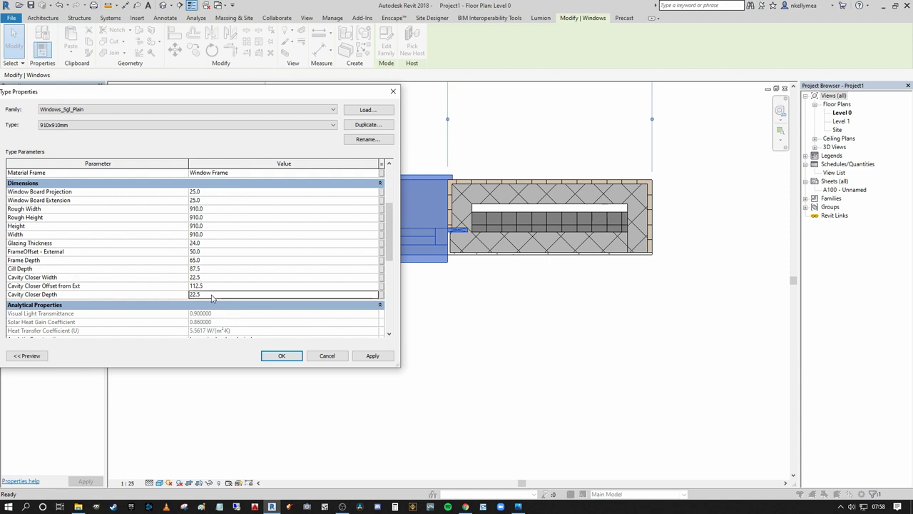
{"action": "type", "text": "6"}
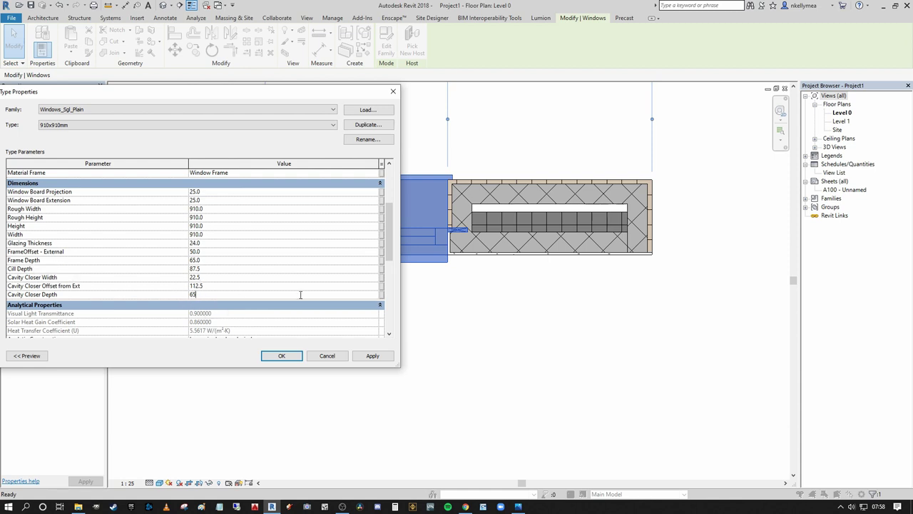
{"action": "type", "text": "5"}
{"action": "left_click", "coordinate": [373, 355]}
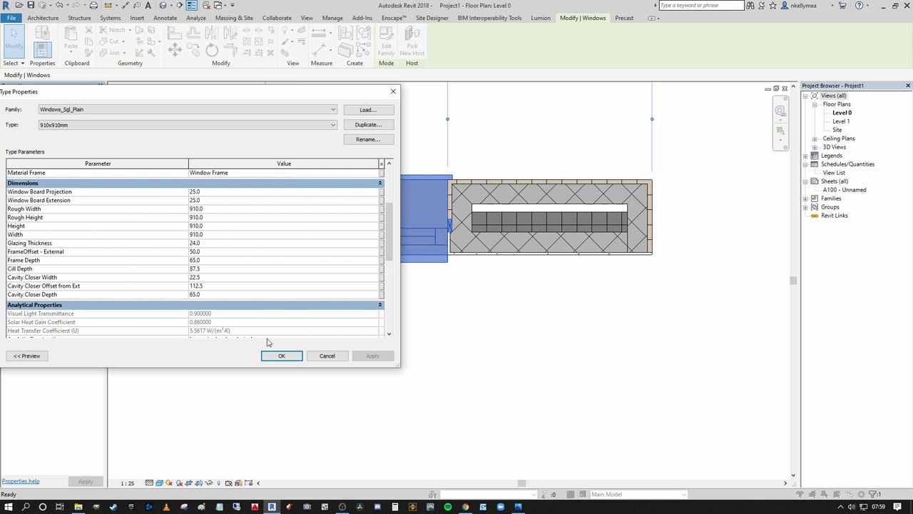
{"action": "left_click", "coordinate": [282, 356]}
{"action": "left_click", "coordinate": [479, 342]}
{"action": "key", "text": "d"}
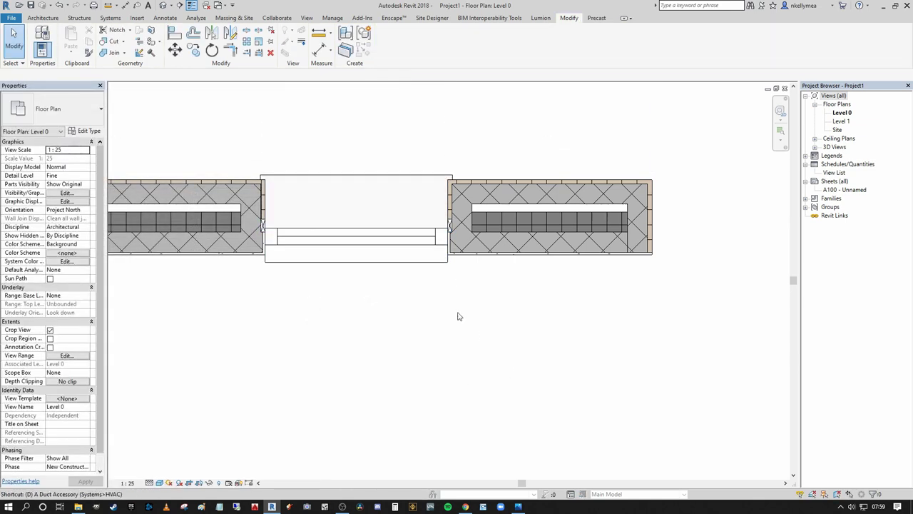
{"action": "key", "text": "i"}
{"action": "scroll", "coordinate": [450, 262], "scroll_direction": "up", "scroll_amount": 3}
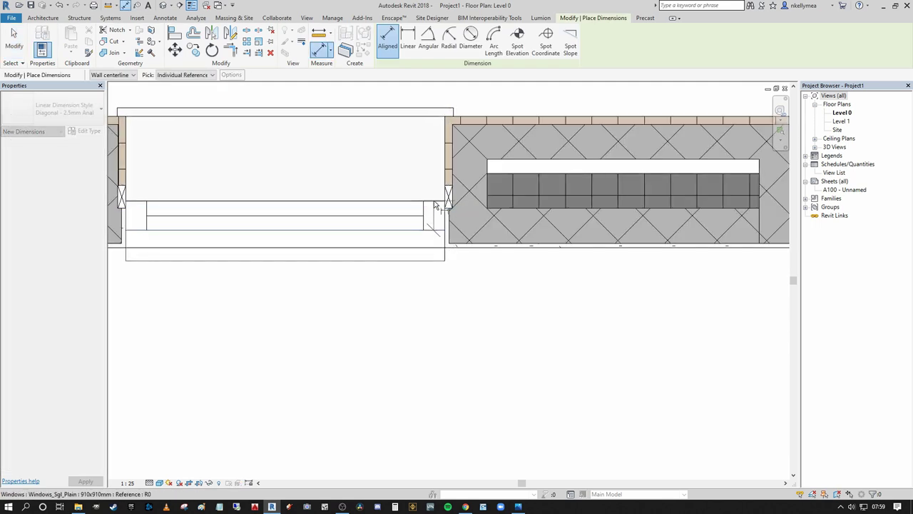
{"action": "key", "text": "Escape"}
{"action": "key", "text": "Escape"}
- Set the 910x910mm window type's Cavity Closer Depth to 83 and Cavity Closer Offset from Ext to 50, applying each change
{"action": "left_click", "coordinate": [135, 164]}
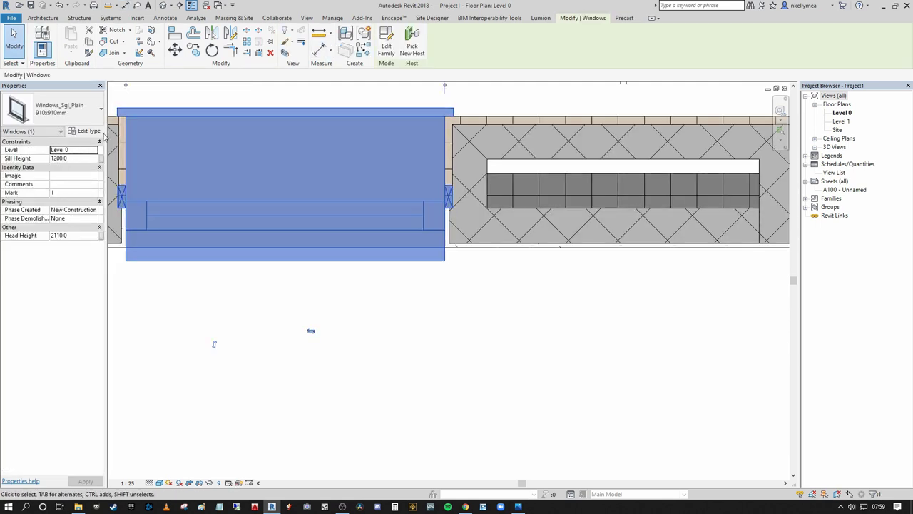
{"action": "left_click", "coordinate": [98, 132]}
{"action": "left_click_drag", "start_coordinate": [397, 196], "coordinate": [400, 231]}
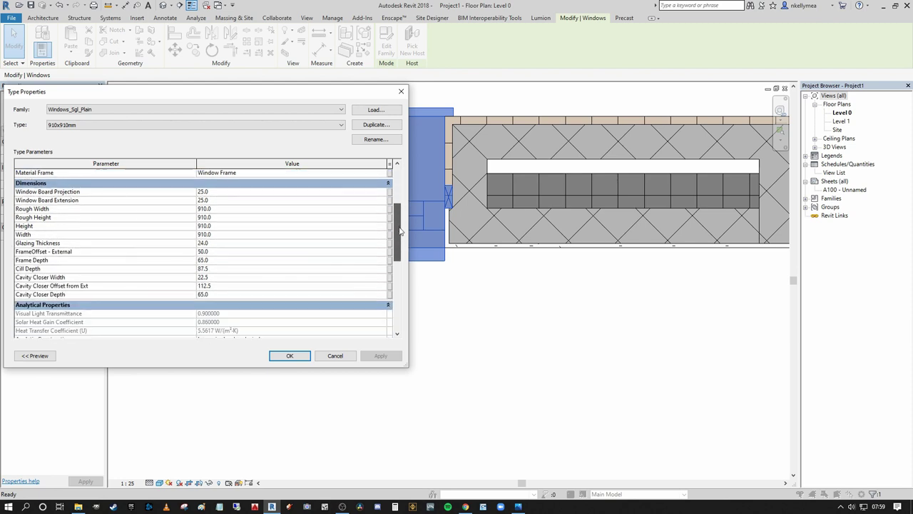
{"action": "left_click", "coordinate": [240, 302]}
{"action": "type", "text": "83"}
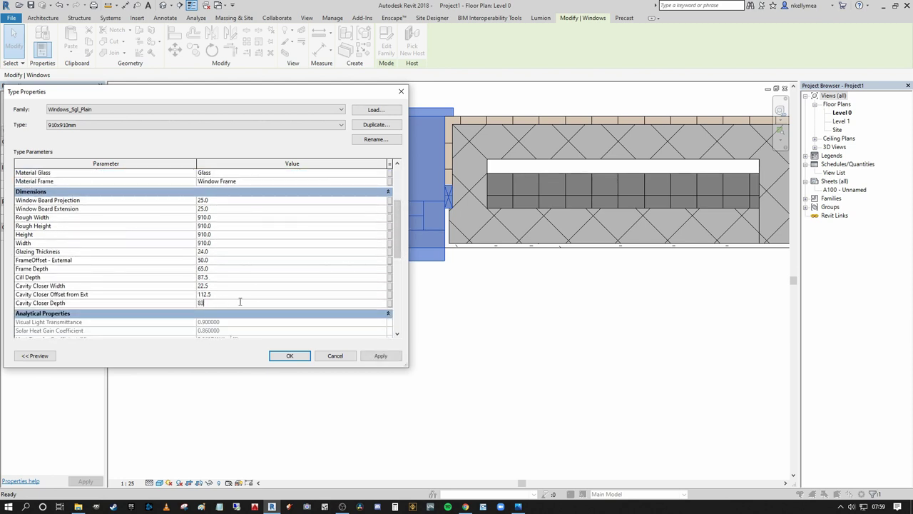
{"action": "left_click", "coordinate": [375, 355]}
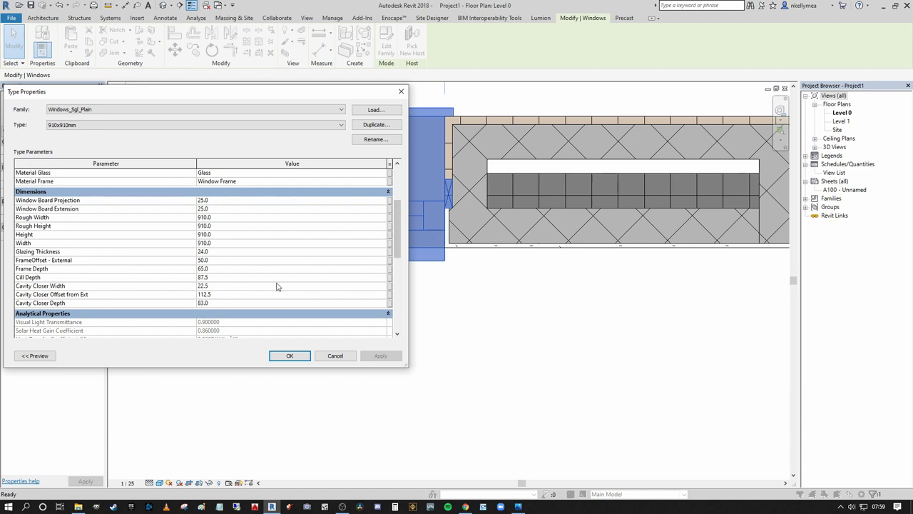
{"action": "left_click", "coordinate": [231, 295]}
{"action": "type", "text": "50"}
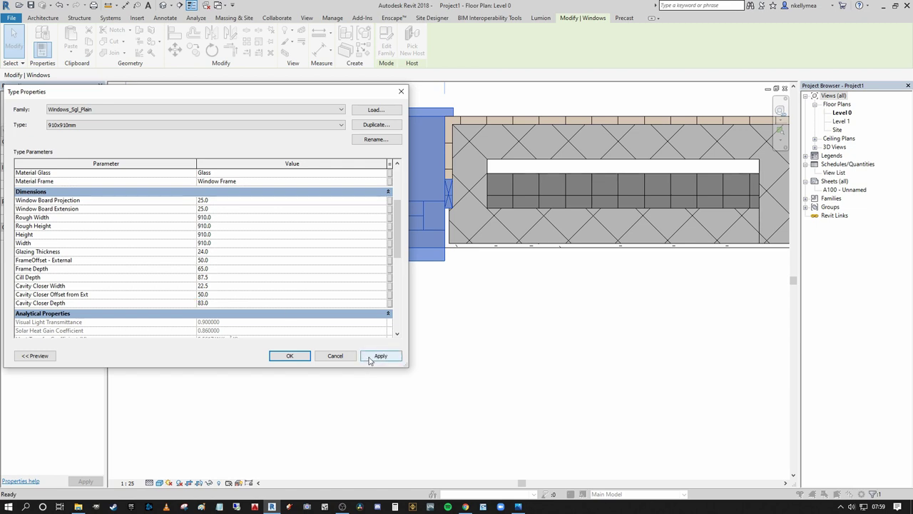
{"action": "left_click", "coordinate": [379, 356]}
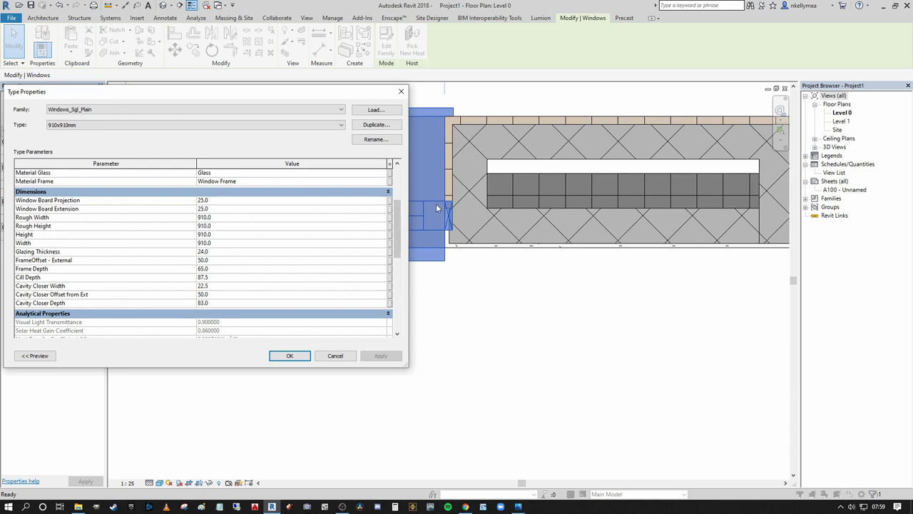
- Set the window type's Wrap Layers (Int) from Ext to 50 and Wrap Layers (Ext) from Ext to 133, and accept the changes
{"action": "scroll", "coordinate": [399, 228], "scroll_direction": "up", "scroll_amount": 3}
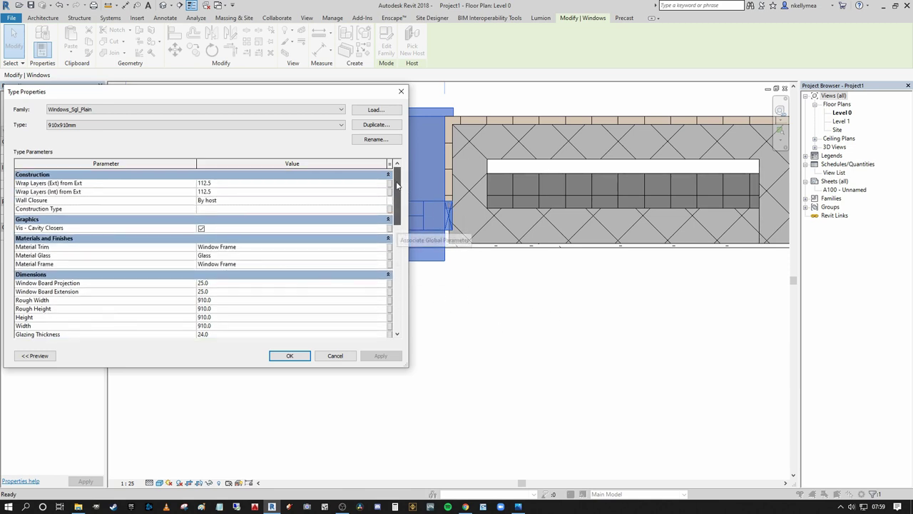
{"action": "left_click", "coordinate": [250, 192]}
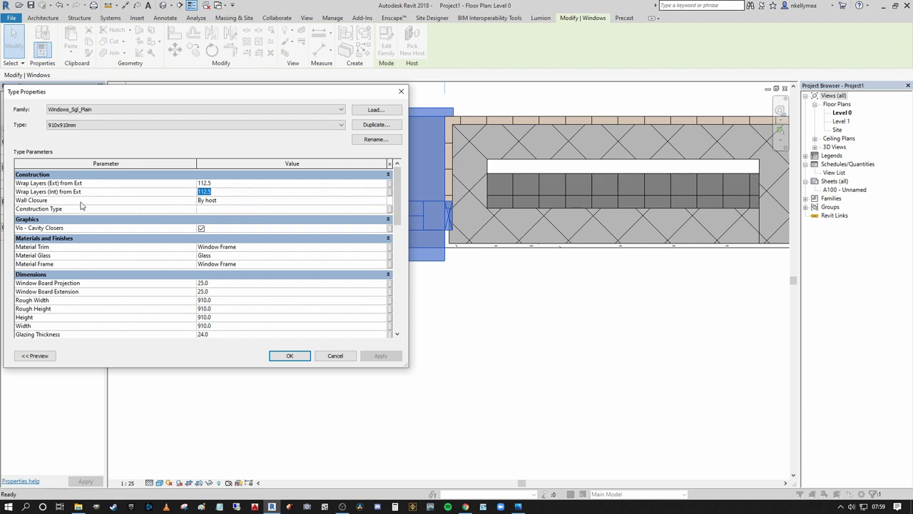
{"action": "type", "text": "50"}
{"action": "left_click", "coordinate": [238, 183]}
{"action": "type", "text": "50"}
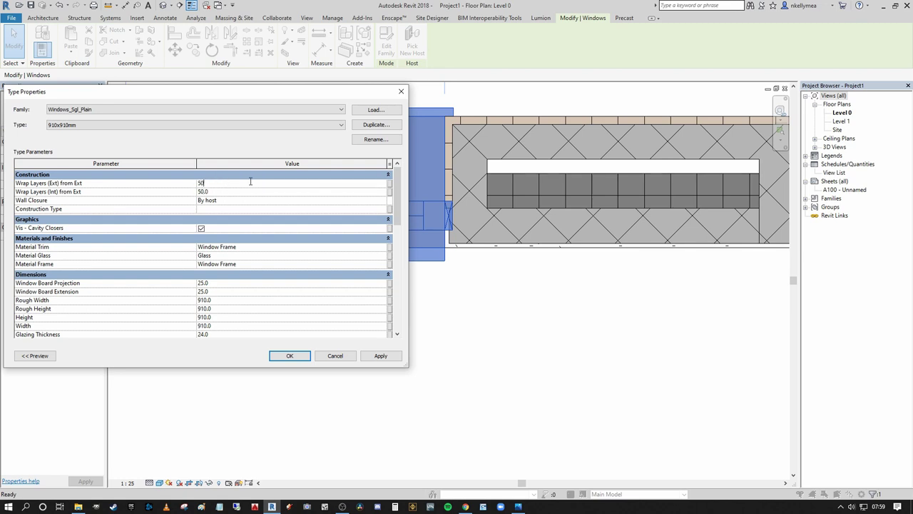
{"action": "left_click_drag", "start_coordinate": [251, 182], "coordinate": [193, 188]}
{"action": "left_click", "coordinate": [380, 355]}
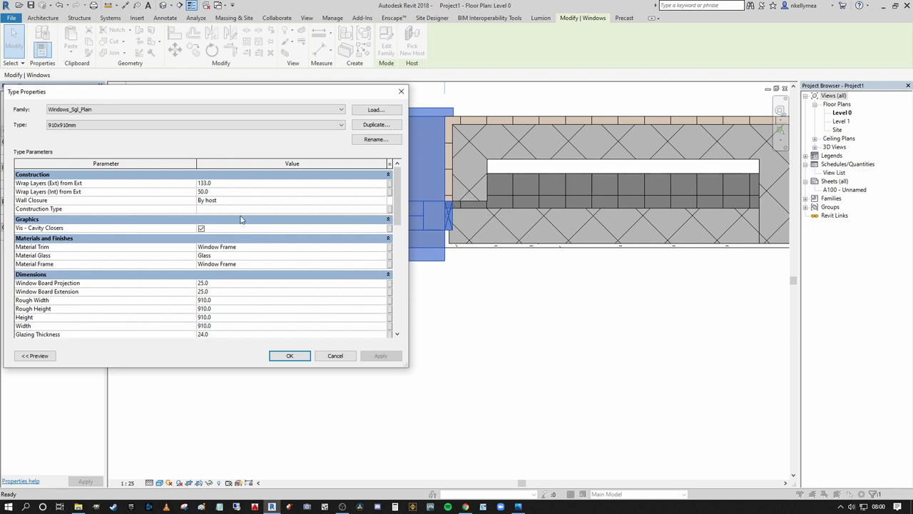
{"action": "left_click", "coordinate": [289, 355]}
{"action": "left_click", "coordinate": [362, 324]}
- Examine how the wall layers wrap and meet at both jambs of the window
{"action": "scroll", "coordinate": [373, 318], "scroll_direction": "down", "scroll_amount": 2}
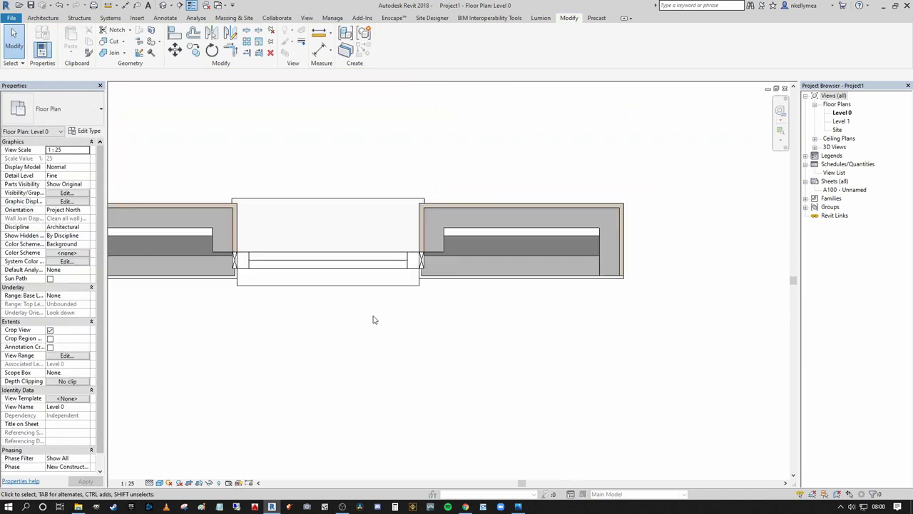
{"action": "scroll", "coordinate": [336, 248], "scroll_direction": "up", "scroll_amount": 3}
{"action": "scroll", "coordinate": [336, 248], "scroll_direction": "down", "scroll_amount": 1}
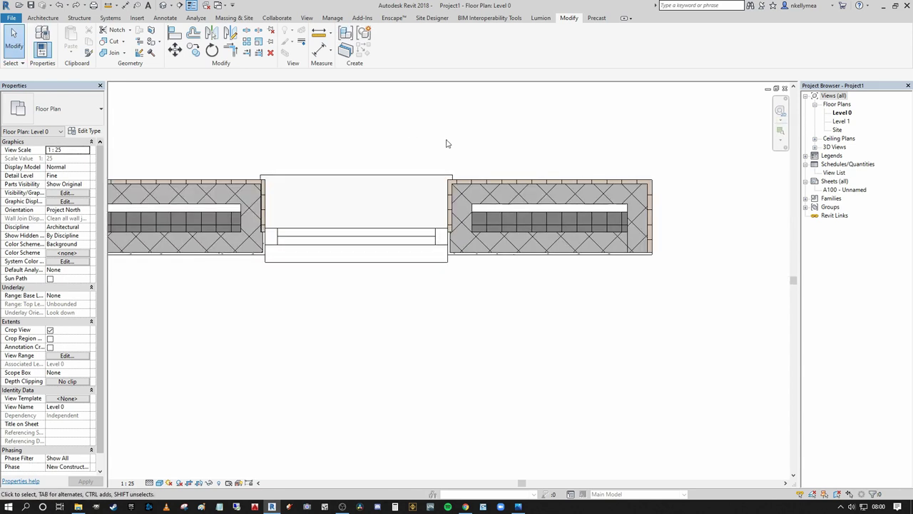
{"action": "scroll", "coordinate": [435, 207], "scroll_direction": "up", "scroll_amount": 2}
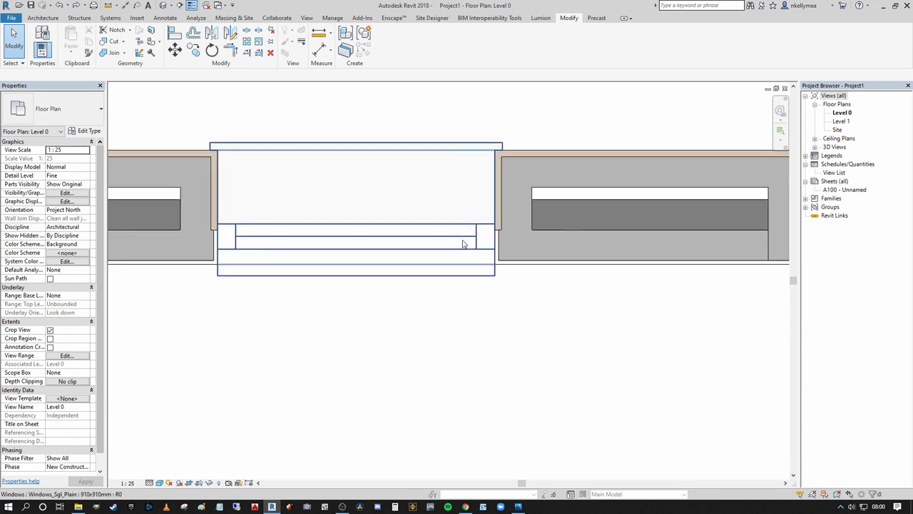
{"action": "scroll", "coordinate": [443, 214], "scroll_direction": "down", "scroll_amount": 4}
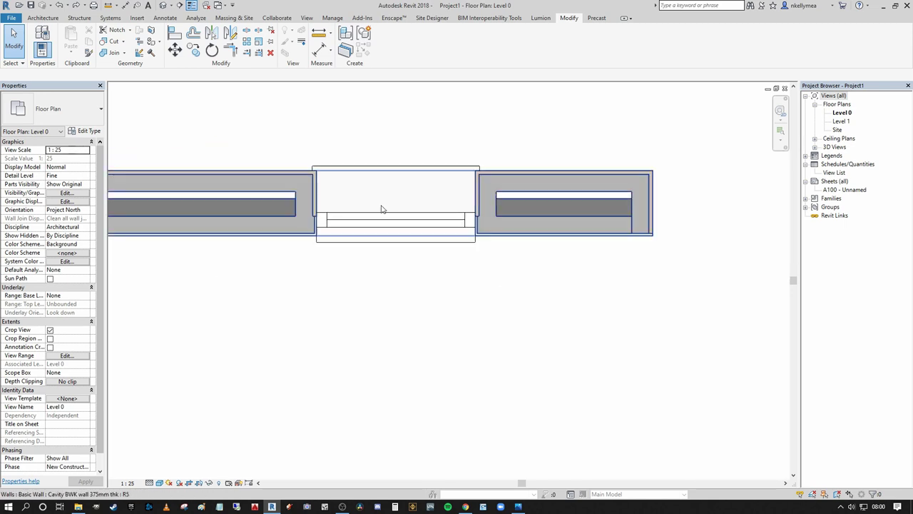
{"action": "scroll", "coordinate": [418, 194], "scroll_direction": "up", "scroll_amount": 4}
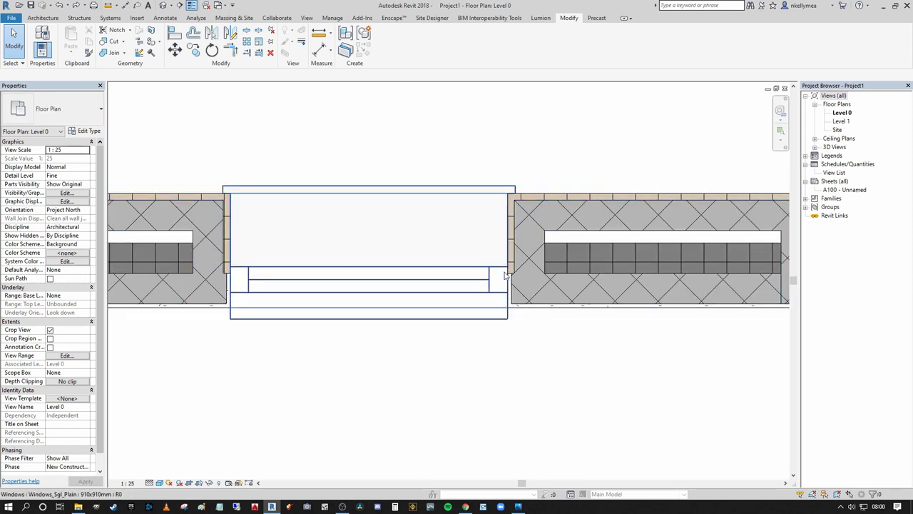
{"action": "scroll", "coordinate": [523, 254], "scroll_direction": "up", "scroll_amount": 1}
{"action": "scroll", "coordinate": [521, 250], "scroll_direction": "down", "scroll_amount": 4}
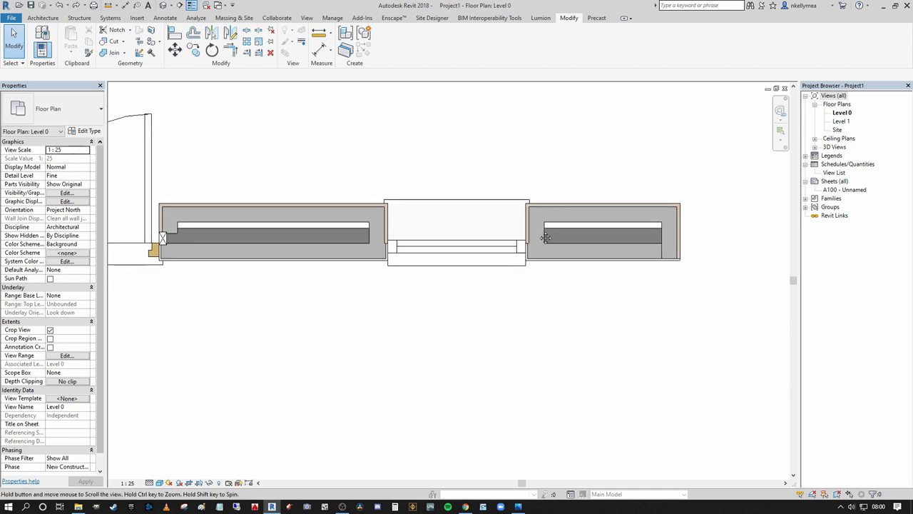
{"action": "scroll", "coordinate": [518, 181], "scroll_direction": "down", "scroll_amount": 1}
- Open the type properties of the 1810x2110mm double door and turn off Vis - Cavity Closers
{"action": "middle_click_drag", "start_coordinate": [510, 175], "coordinate": [577, 178]}
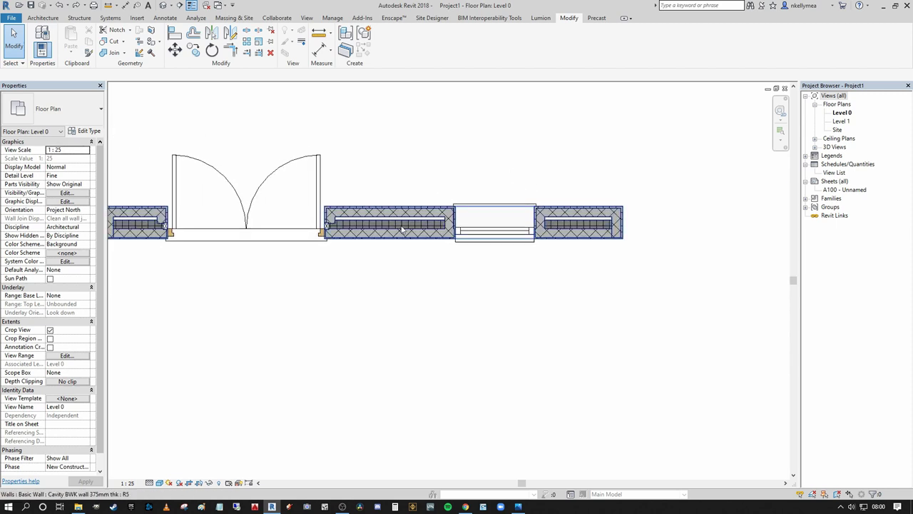
{"action": "mouse_move", "coordinate": [263, 263]}
{"action": "middle_mouse_down"}
{"action": "mouse_move", "coordinate": [436, 264]}
{"action": "mouse_move", "coordinate": [358, 271]}
{"action": "middle_mouse_up"}
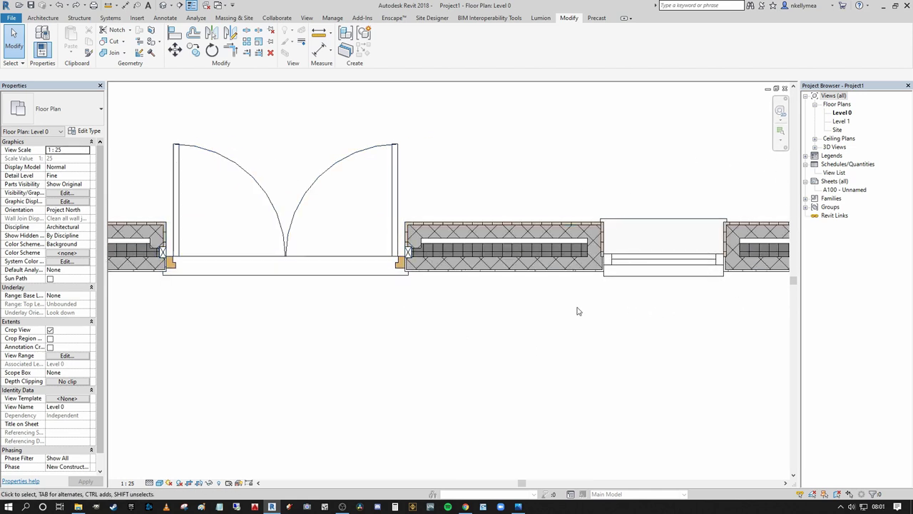
{"action": "double_click", "coordinate": [338, 285]}
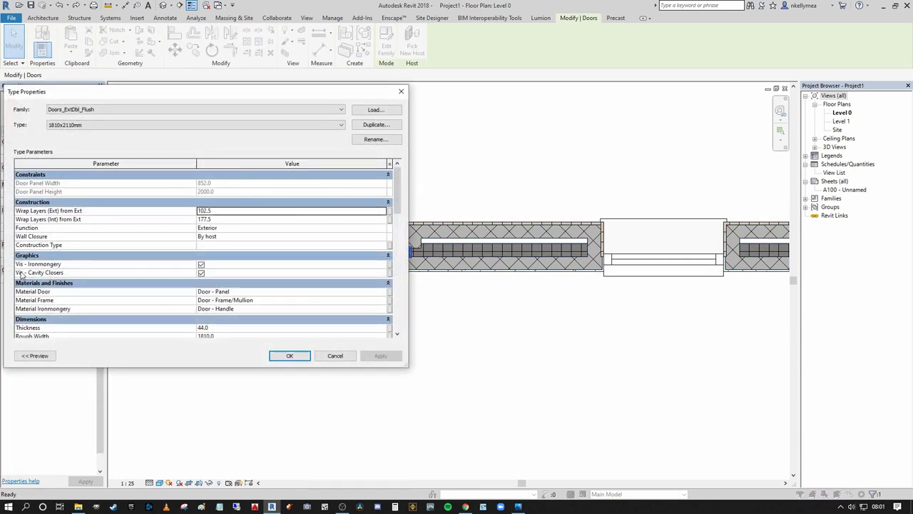
{"action": "left_click", "coordinate": [201, 273]}
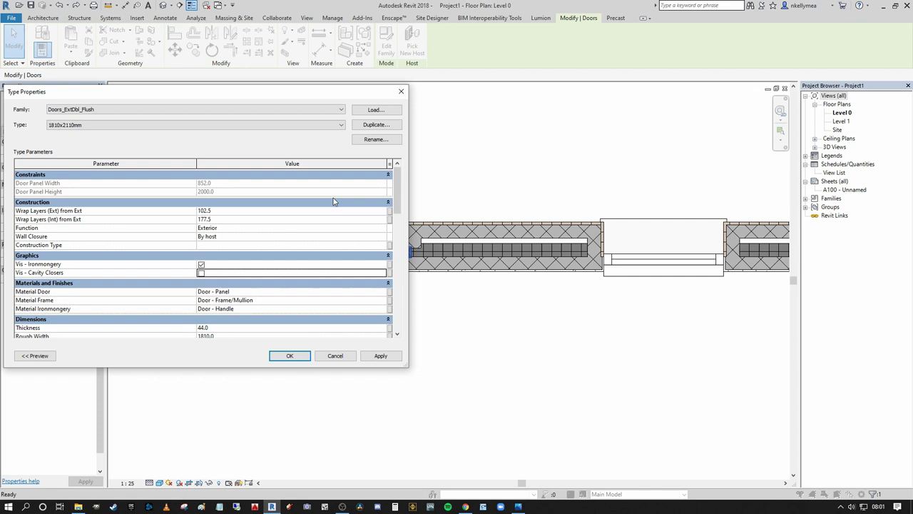
- Set Wrap Layers (Int) from Ext and Wrap Layers (Ext) from Ext to 112.5 for the double door type and accept the changes
{"action": "left_click", "coordinate": [254, 219]}
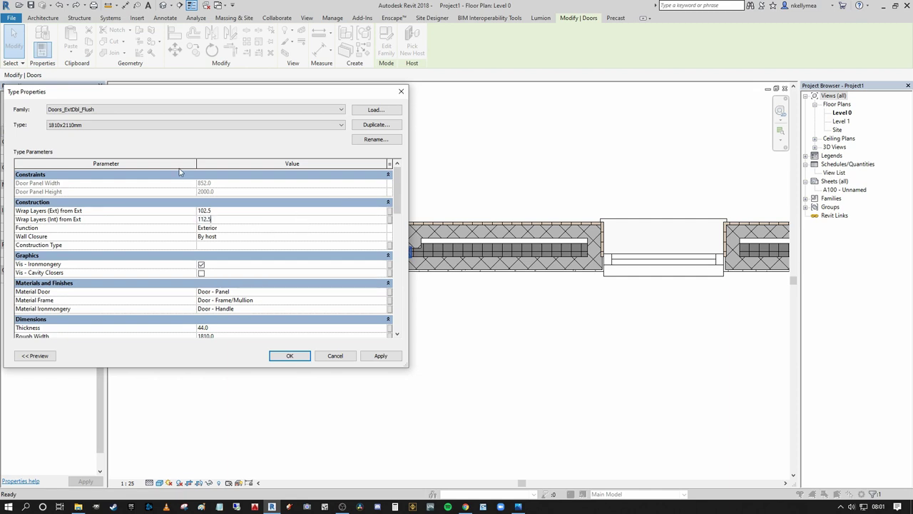
{"action": "left_click", "coordinate": [240, 210]}
{"action": "type", "text": "112."}
{"action": "left_click", "coordinate": [381, 356]}
{"action": "left_click", "coordinate": [289, 355]}
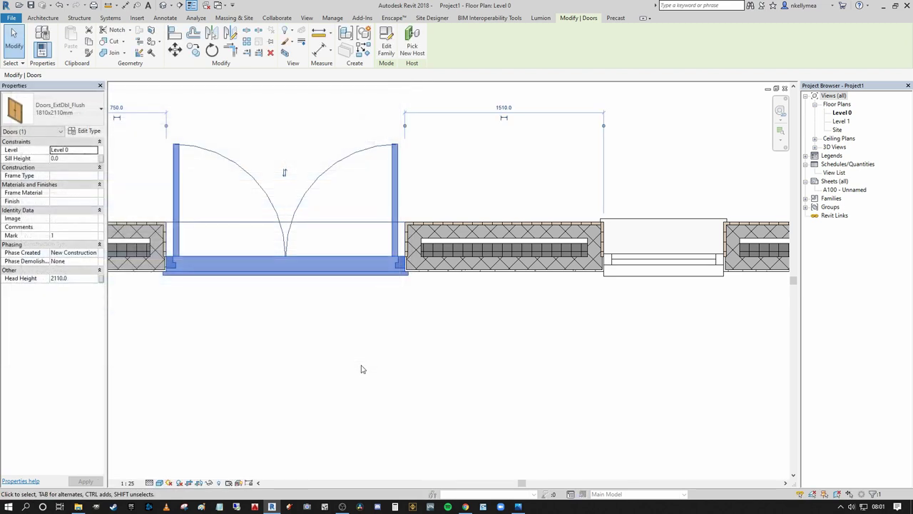
{"action": "scroll", "coordinate": [435, 240], "scroll_direction": "up", "scroll_amount": 3}
{"action": "scroll", "coordinate": [413, 264], "scroll_direction": "down", "scroll_amount": 3}
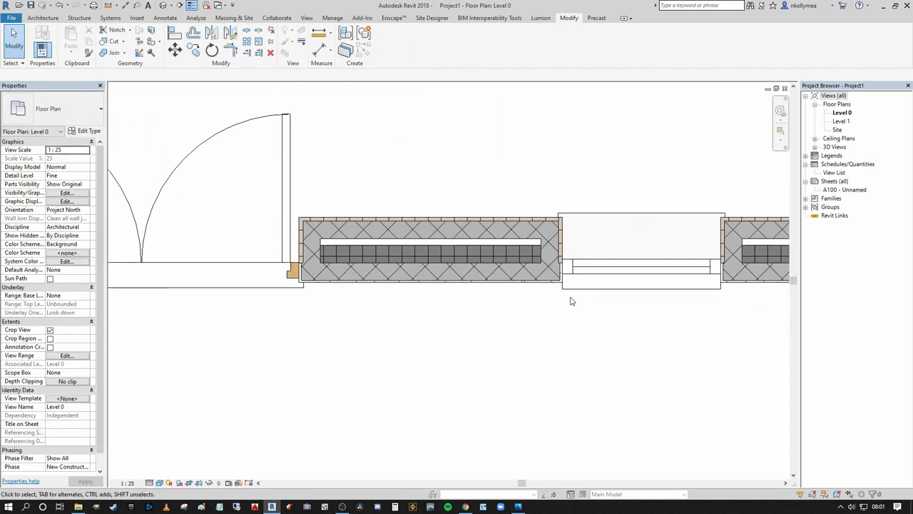
{"action": "scroll", "coordinate": [535, 246], "scroll_direction": "down", "scroll_amount": 3}
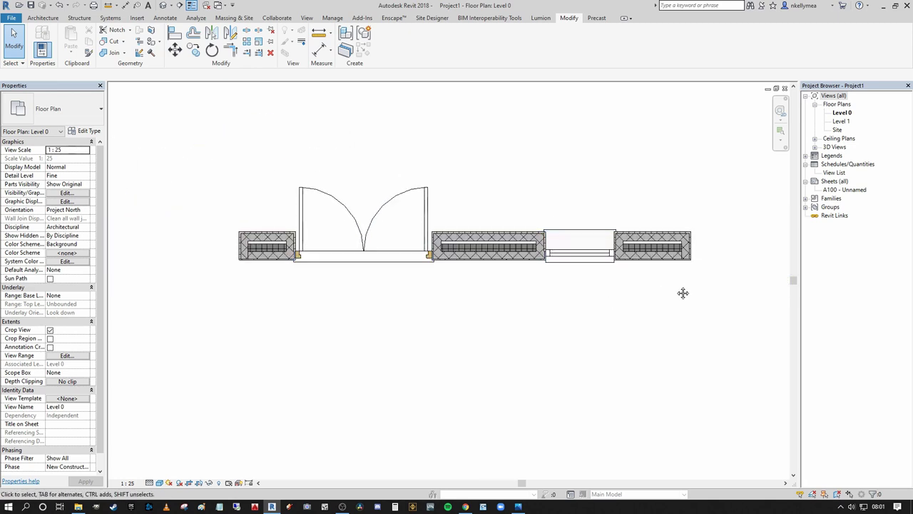
{"action": "scroll", "coordinate": [657, 307], "scroll_direction": "down", "scroll_amount": 2}
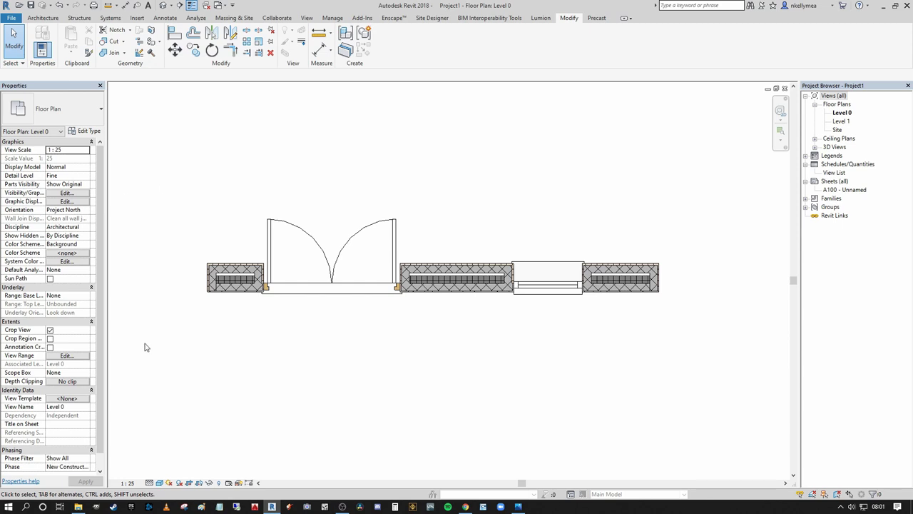
{"action": "scroll", "coordinate": [599, 357], "scroll_direction": "down", "scroll_amount": 1}
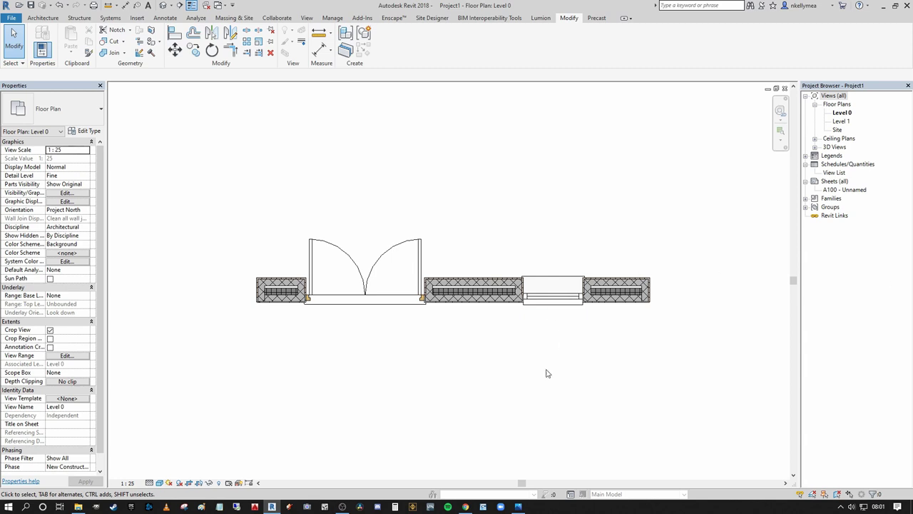
- Examine how the wall layers wrap at both jambs of the double door and along the wall towards the window
{"action": "scroll", "coordinate": [404, 332], "scroll_direction": "up", "scroll_amount": 2}
{"action": "left_click", "coordinate": [309, 290]}
{"action": "middle_click_drag", "start_coordinate": [310, 290], "coordinate": [352, 315]}
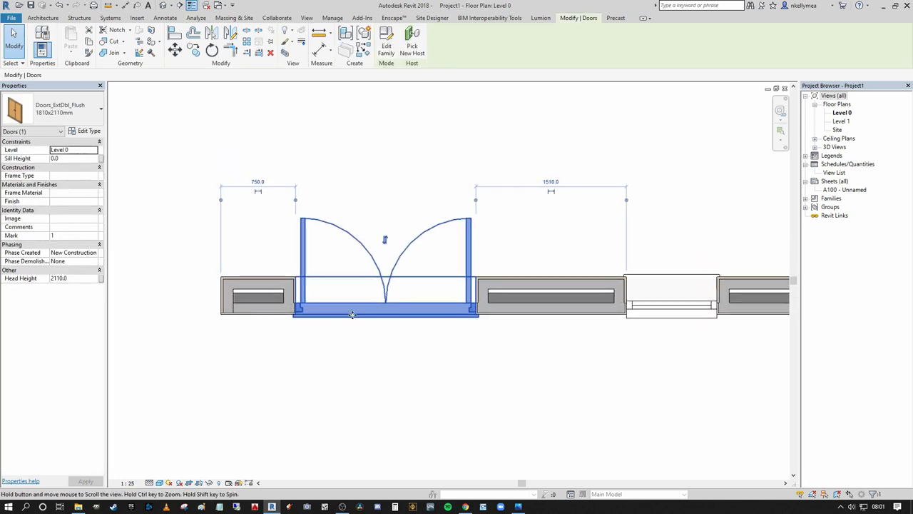
{"action": "scroll", "coordinate": [445, 245], "scroll_direction": "up", "scroll_amount": 1}
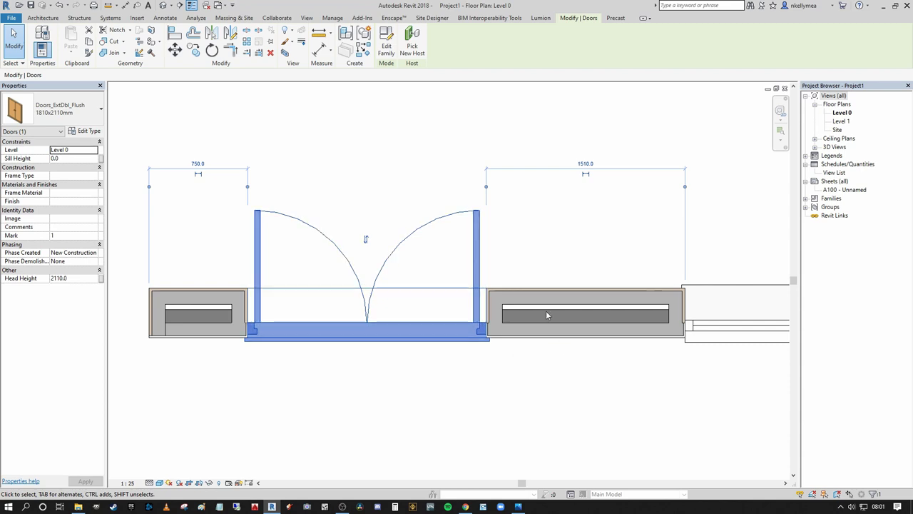
{"action": "scroll", "coordinate": [453, 338], "scroll_direction": "up", "scroll_amount": 2}
{"action": "scroll", "coordinate": [492, 326], "scroll_direction": "down", "scroll_amount": 2}
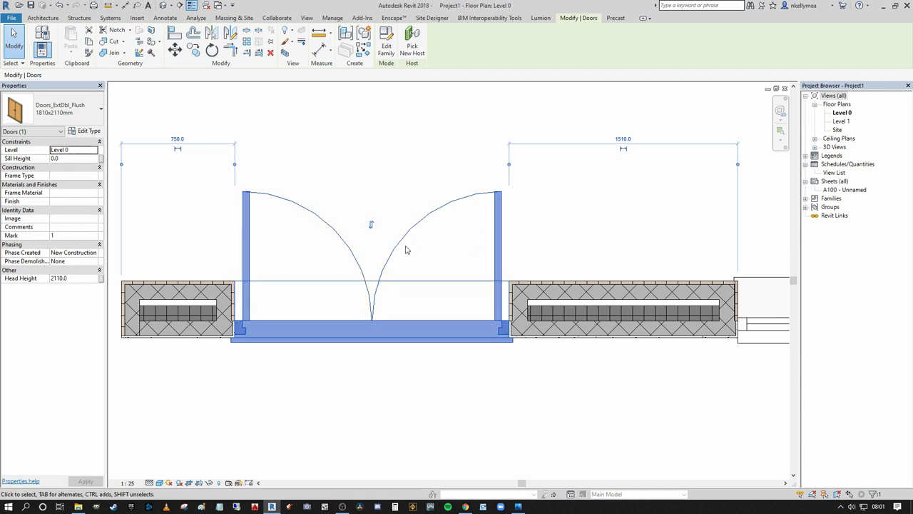
{"action": "middle_click_drag", "start_coordinate": [405, 249], "coordinate": [415, 284]}
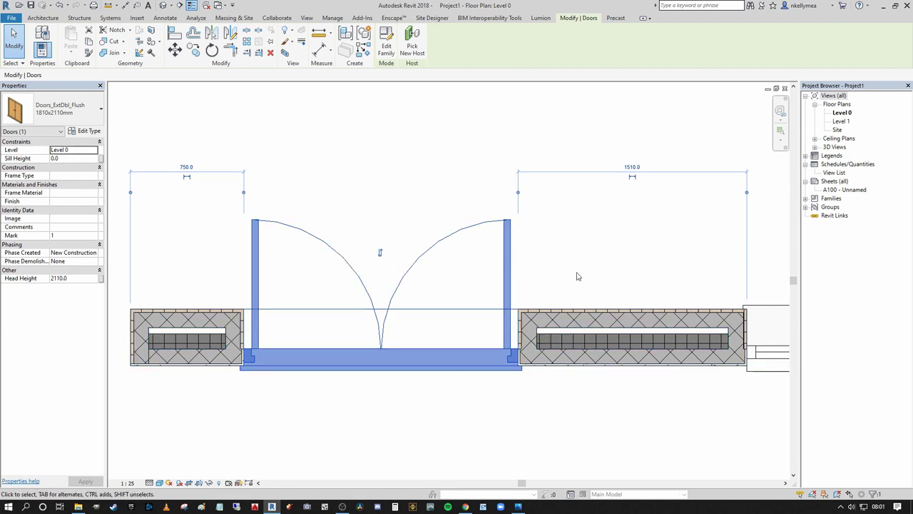
{"action": "scroll", "coordinate": [527, 259], "scroll_direction": "down", "scroll_amount": 2}
{"action": "middle_click_drag", "start_coordinate": [588, 266], "coordinate": [530, 309]}
{"action": "middle_click_drag", "start_coordinate": [606, 309], "coordinate": [565, 286]}
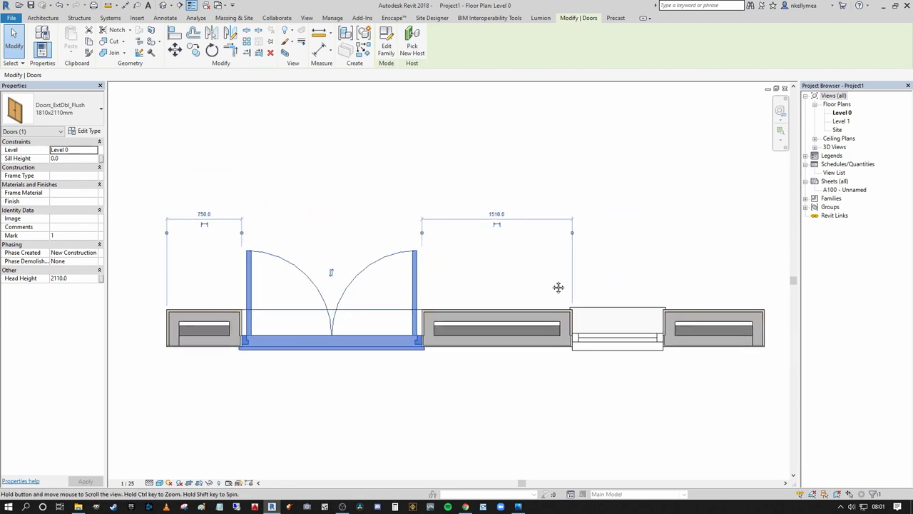
{"action": "scroll", "coordinate": [348, 321], "scroll_direction": "up", "scroll_amount": 1}
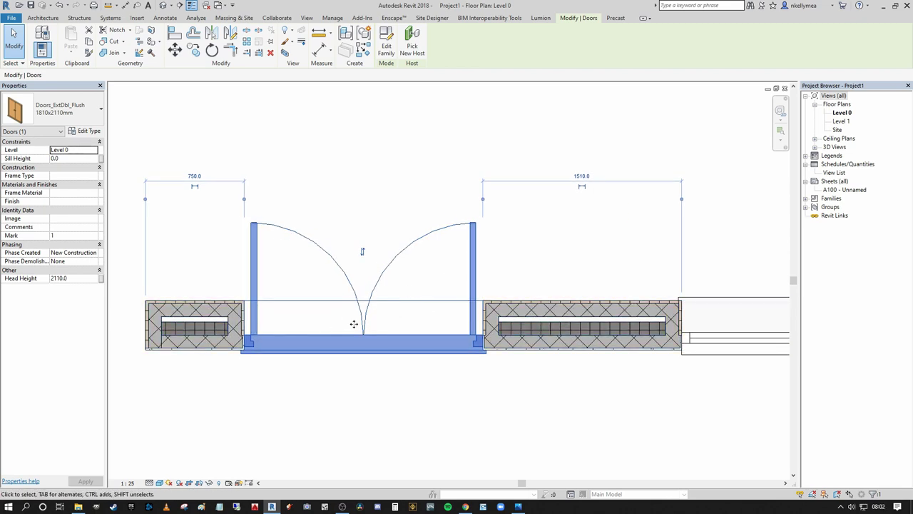
- Open the 910x910mm window's family for editing and bring up its Ref. Level floor plan
{"action": "mouse_move", "coordinate": [505, 212]}
{"action": "middle_mouse_down"}
{"action": "mouse_move", "coordinate": [227, 210]}
{"action": "mouse_move", "coordinate": [145, 199]}
{"action": "middle_mouse_up"}
{"action": "left_click", "coordinate": [385, 317]}
{"action": "middle_click_drag", "start_coordinate": [463, 224], "coordinate": [527, 224]}
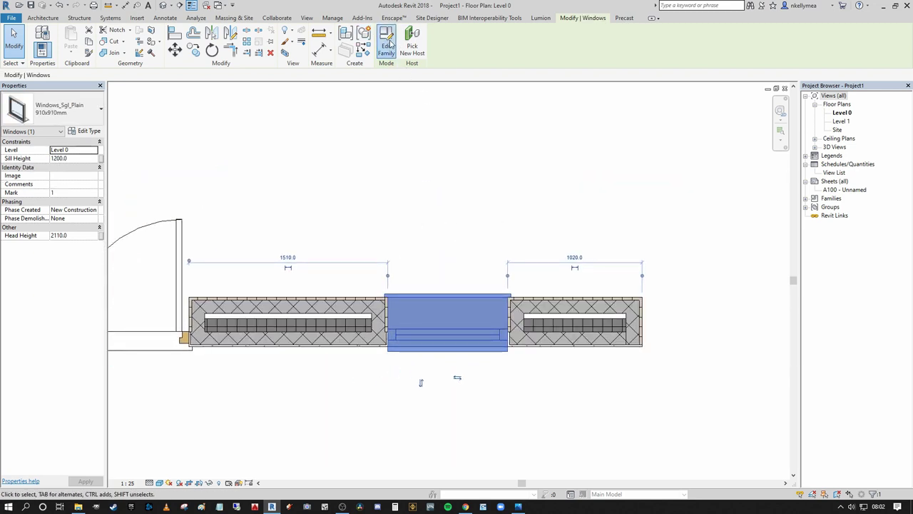
{"action": "left_click", "coordinate": [387, 45]}
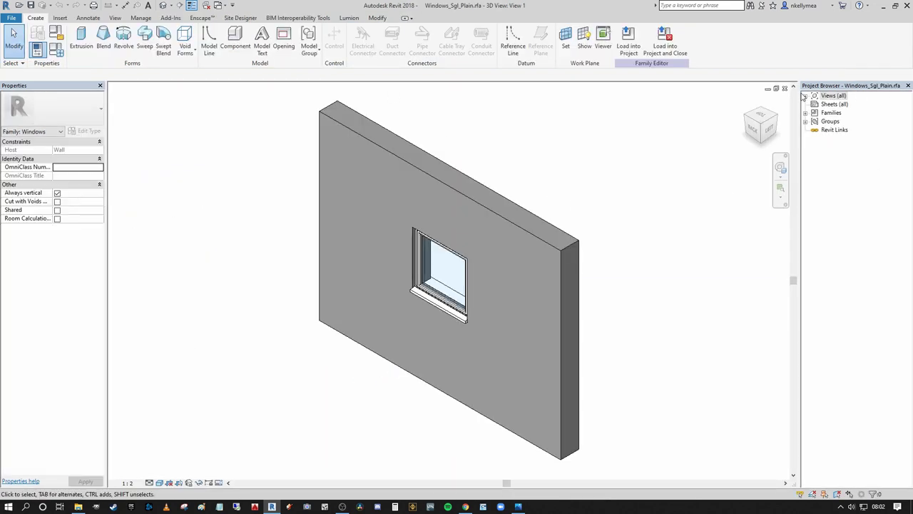
{"action": "left_click", "coordinate": [805, 96]}
{"action": "left_click", "coordinate": [815, 105]}
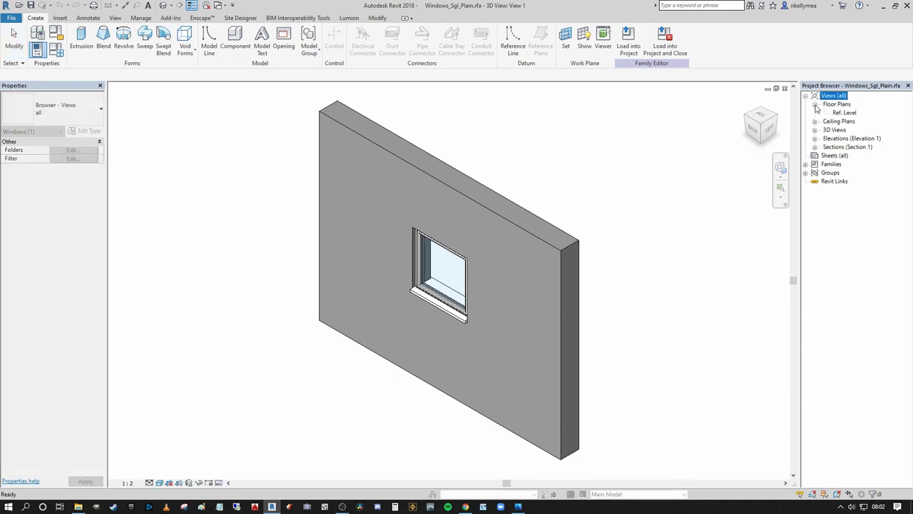
{"action": "double_click", "coordinate": [844, 114]}
- Inspect the Wrap Layers (Int) from Ext dimension in the window family's plan and its parameter label
{"action": "scroll", "coordinate": [408, 129], "scroll_direction": "up", "scroll_amount": 1}
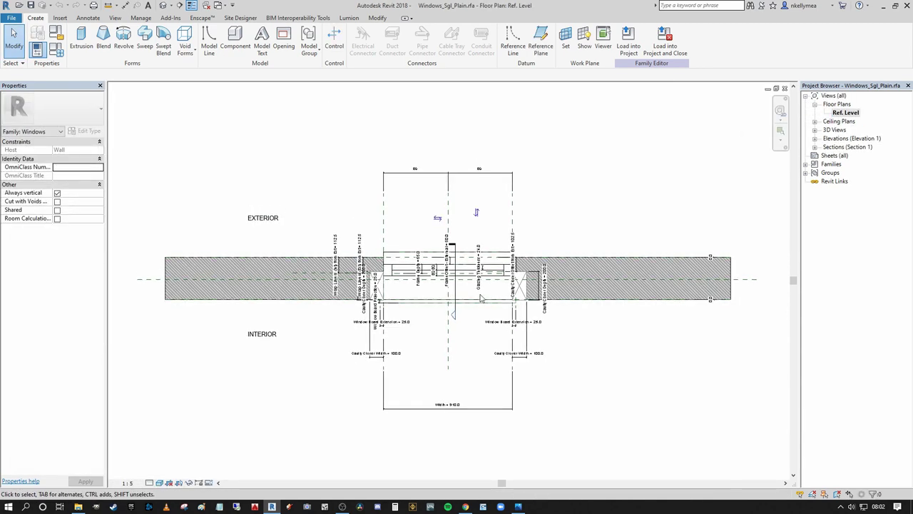
{"action": "scroll", "coordinate": [455, 274], "scroll_direction": "up", "scroll_amount": 3}
{"action": "scroll", "coordinate": [455, 274], "scroll_direction": "down", "scroll_amount": 1}
{"action": "scroll", "coordinate": [560, 263], "scroll_direction": "up", "scroll_amount": 1}
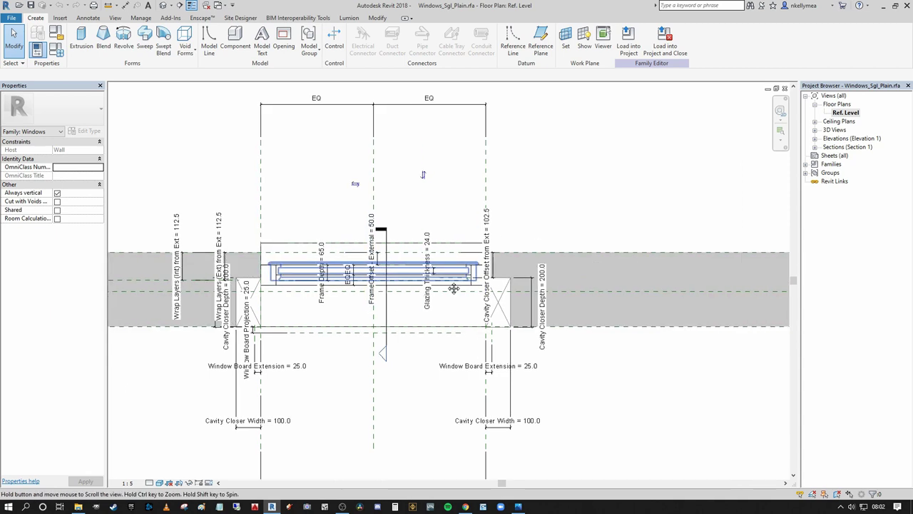
{"action": "scroll", "coordinate": [467, 230], "scroll_direction": "down", "scroll_amount": 1}
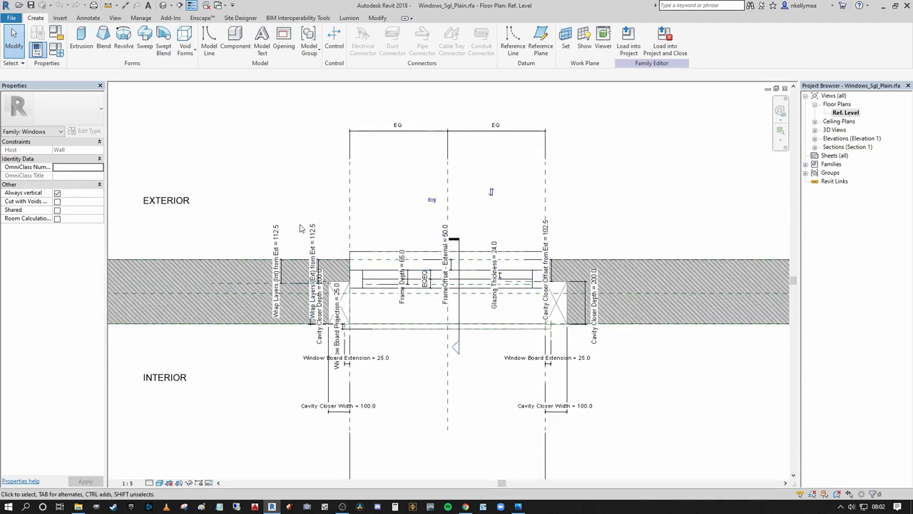
{"action": "scroll", "coordinate": [306, 229], "scroll_direction": "up", "scroll_amount": 2}
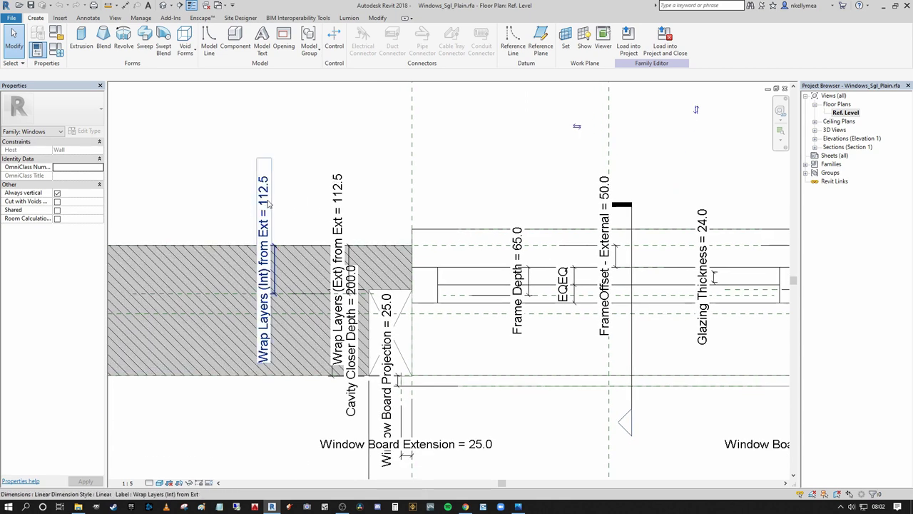
{"action": "left_click", "coordinate": [271, 214]}
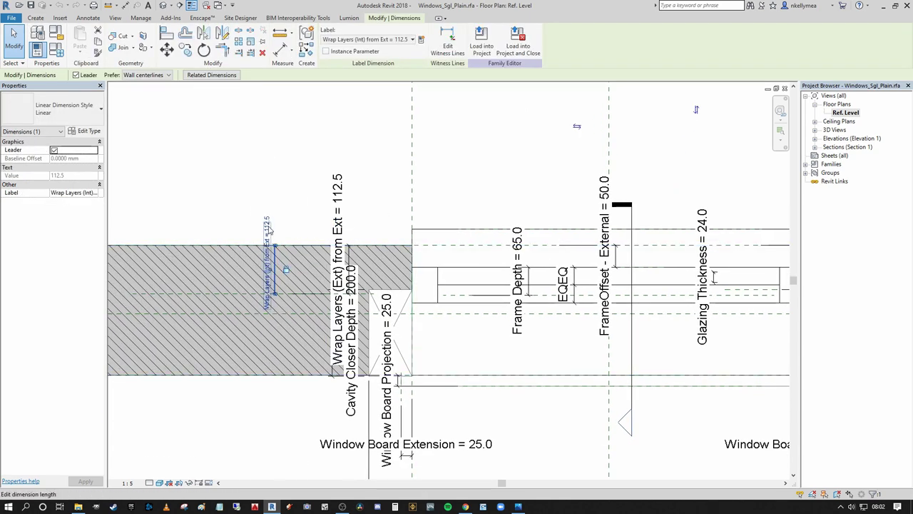
{"action": "left_click", "coordinate": [319, 189]}
{"action": "scroll", "coordinate": [320, 189], "scroll_direction": "down", "scroll_amount": 2}
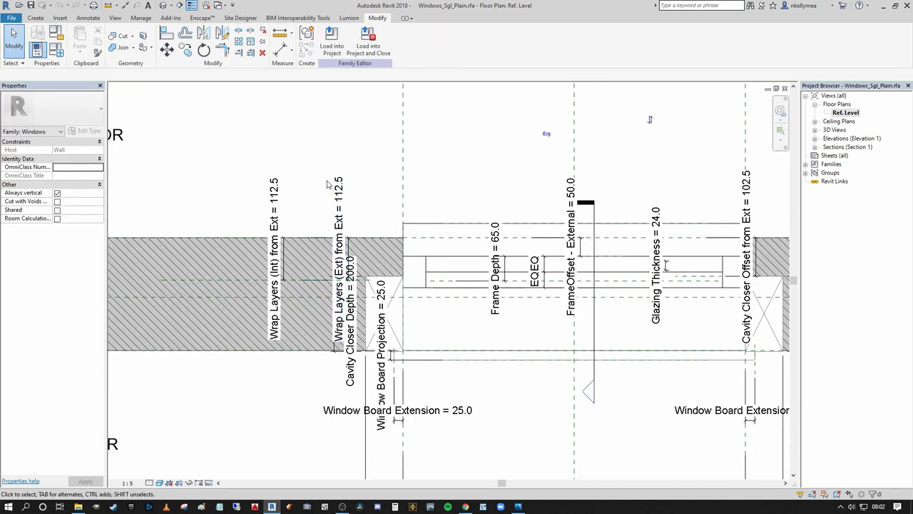
- Examine which reference plane inside the host wall the Wrap Layers (Int) from Ext dimension controls
{"action": "scroll", "coordinate": [314, 300], "scroll_direction": "down", "scroll_amount": 1}
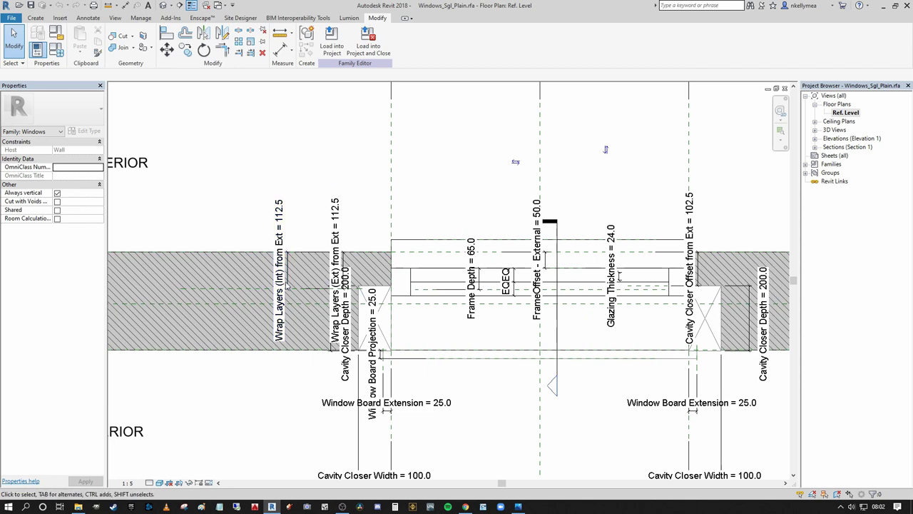
{"action": "scroll", "coordinate": [358, 279], "scroll_direction": "down", "scroll_amount": 1}
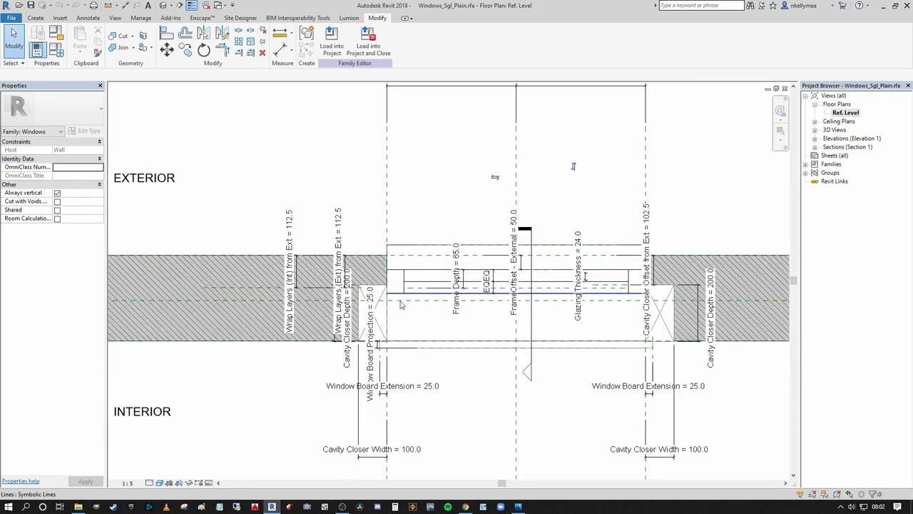
{"action": "scroll", "coordinate": [238, 274], "scroll_direction": "up", "scroll_amount": 2}
{"action": "scroll", "coordinate": [239, 275], "scroll_direction": "up", "scroll_amount": 1}
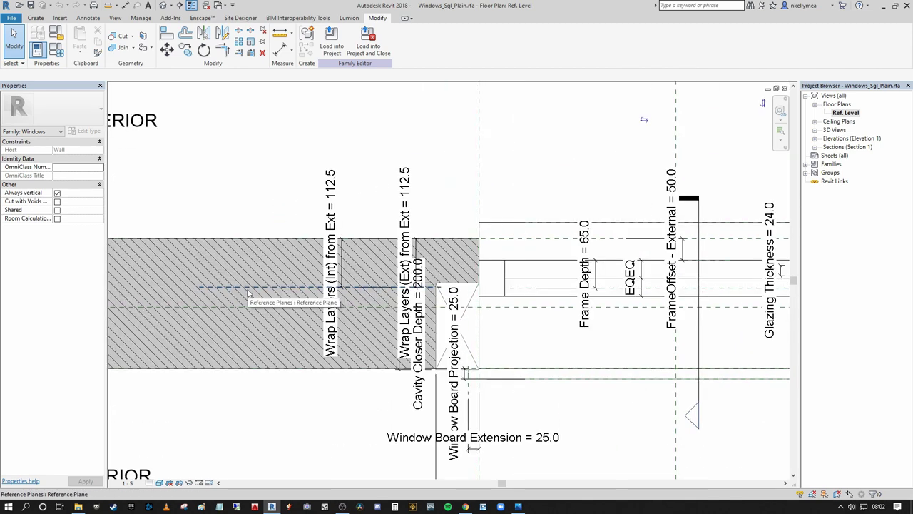
{"action": "scroll", "coordinate": [252, 291], "scroll_direction": "down", "scroll_amount": 1}
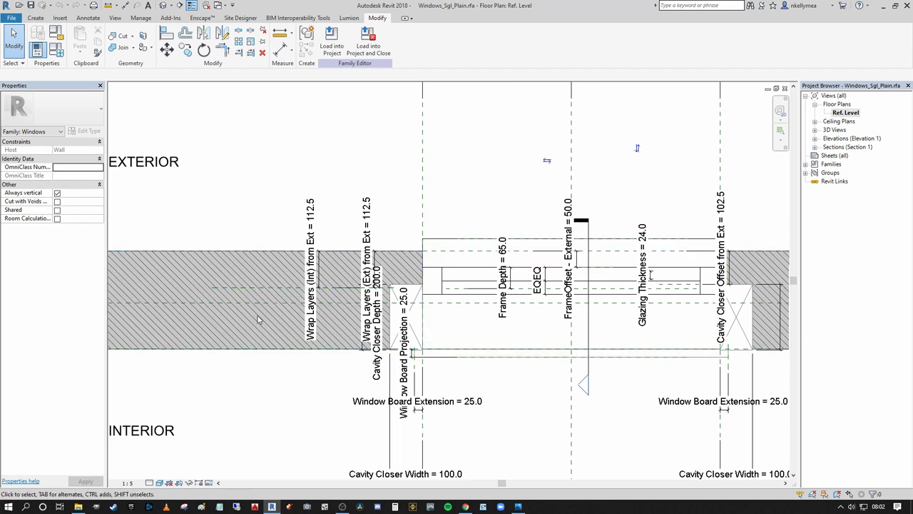
{"action": "left_click", "coordinate": [312, 282]}
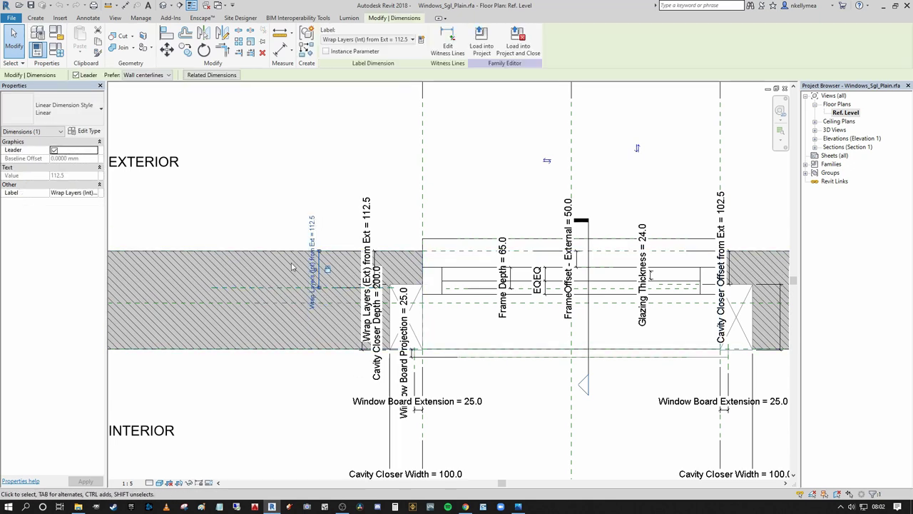
{"action": "left_click", "coordinate": [336, 182]}
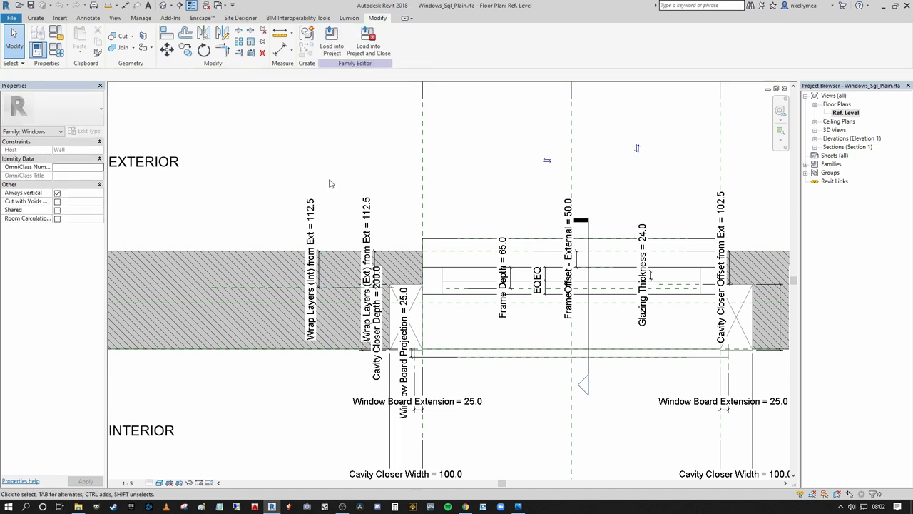
- Check the Wall Closure property of the interior-wrap reference plane and the label of its dimension
{"action": "left_click", "coordinate": [263, 287]}
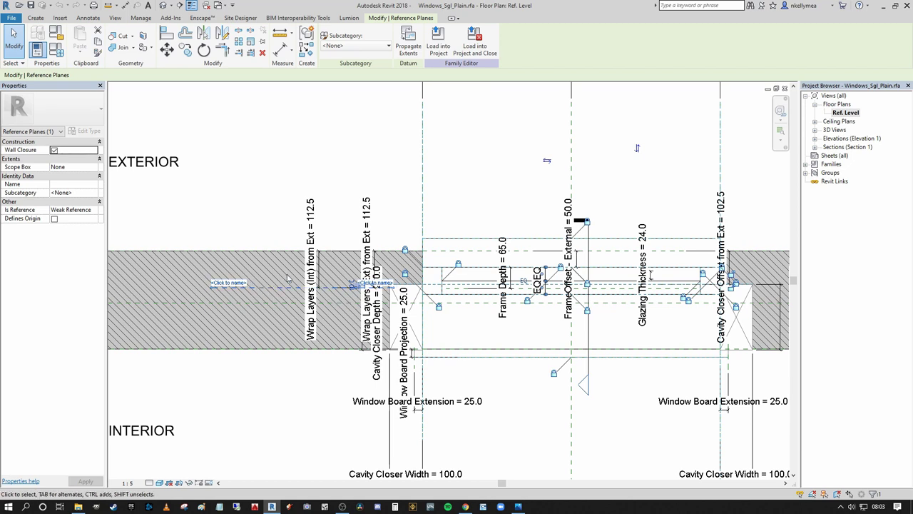
{"action": "left_click", "coordinate": [294, 239]}
{"action": "left_click", "coordinate": [312, 222]}
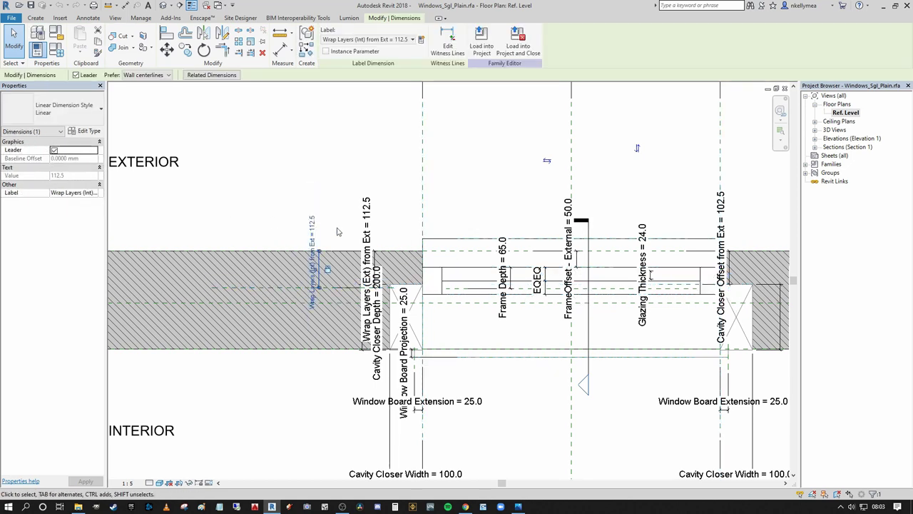
{"action": "left_click", "coordinate": [344, 186]}
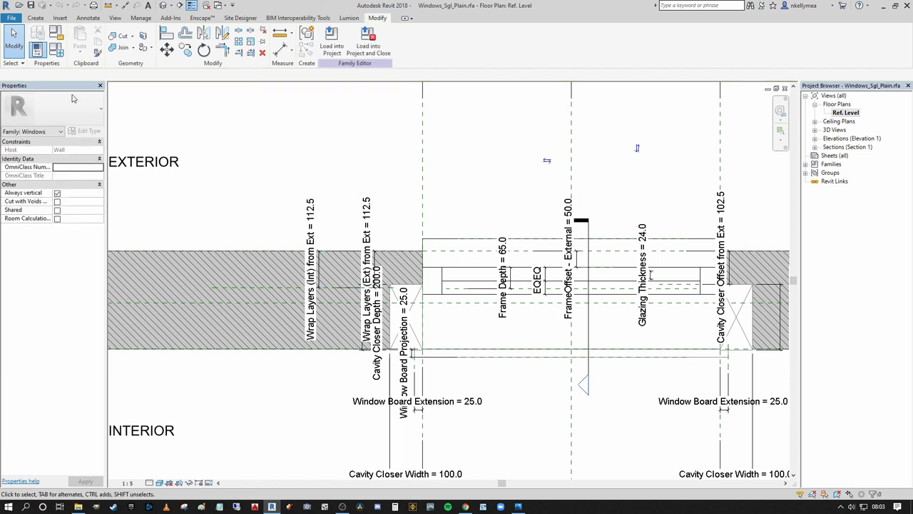
- Review the Wrap Layers (Ext) and (Int) from Ext parameters in the window's Family Types and close the dialog
{"action": "key", "text": "f"}
{"action": "key", "text": "t"}
{"action": "left_click", "coordinate": [500, 241]}
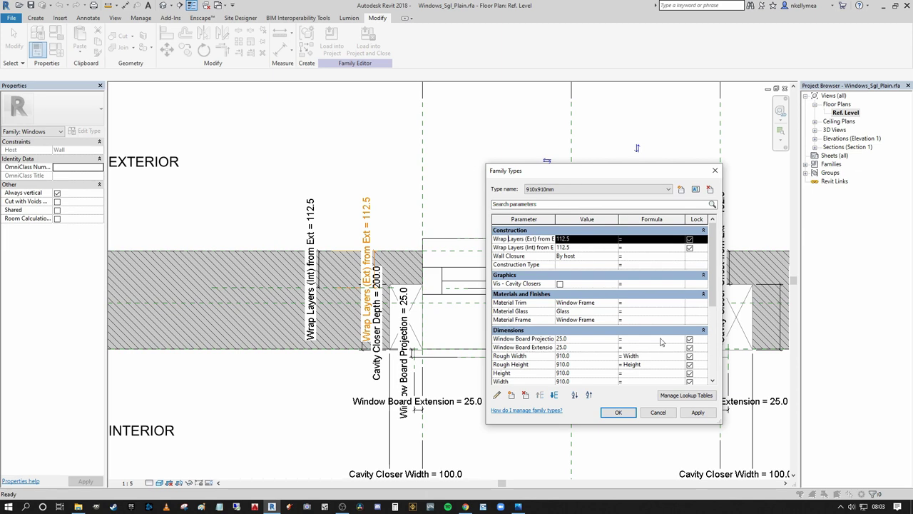
{"action": "left_click", "coordinate": [618, 412]}
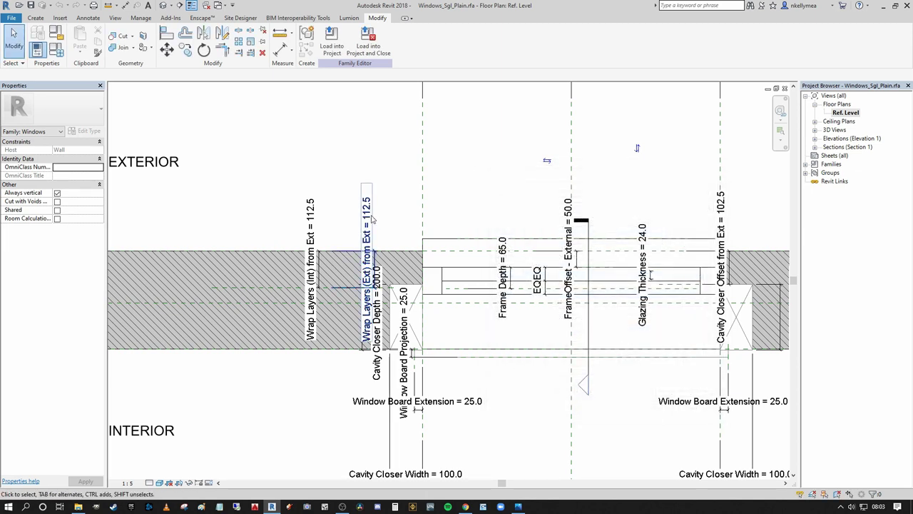
- Review the parameters available as labels for the Wrap Layers (Ext) from Ext dimension
{"action": "left_click", "coordinate": [366, 228]}
{"action": "left_click", "coordinate": [403, 40]}
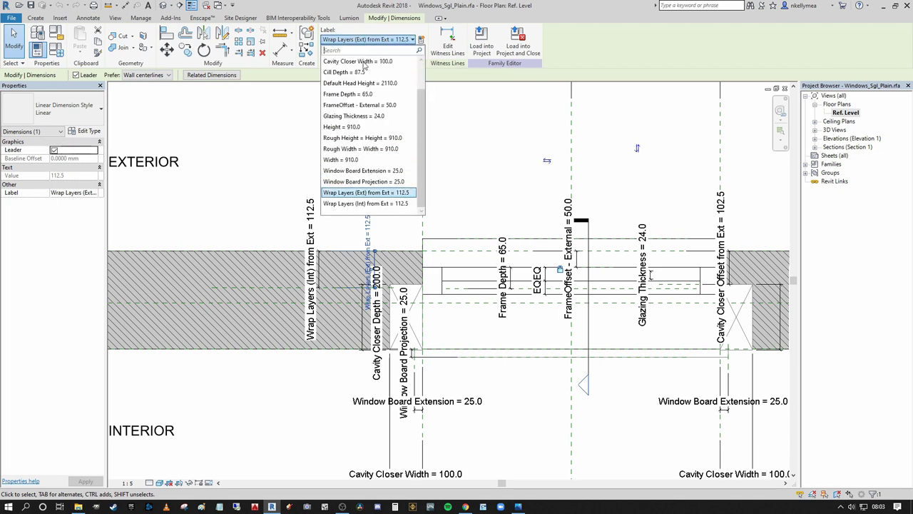
{"action": "left_click", "coordinate": [463, 145]}
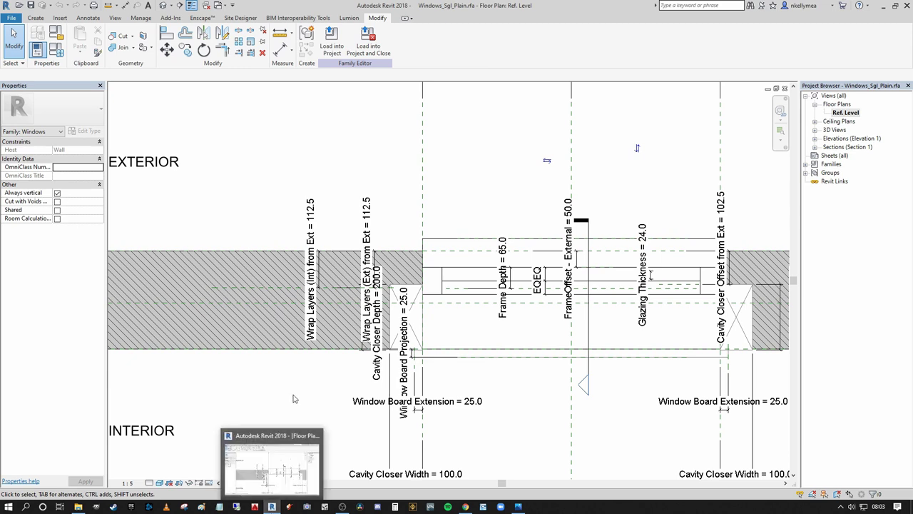
{"action": "left_click", "coordinate": [164, 5]}
{"action": "scroll", "coordinate": [557, 206], "scroll_direction": "down", "scroll_amount": 2}
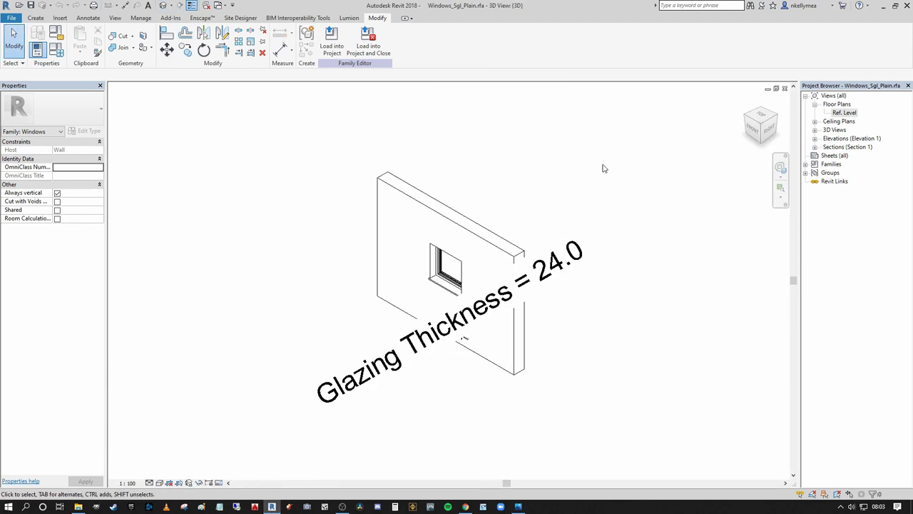
{"action": "left_click", "coordinate": [785, 88]}
- Recheck the wall-closure reference plane's properties in the window plan, along with its Wrap Layers (Int) from Ext dimension
{"action": "middle_click_drag", "start_coordinate": [324, 260], "coordinate": [287, 261]}
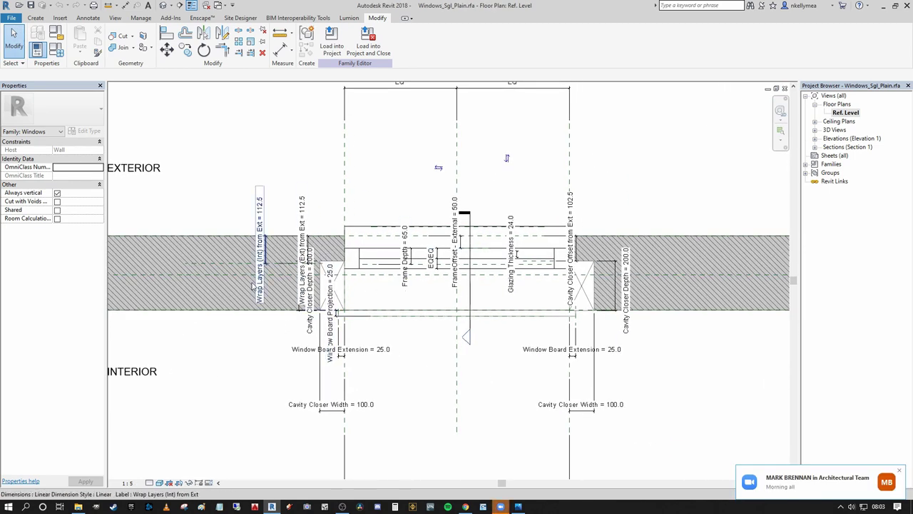
{"action": "left_click", "coordinate": [200, 264]}
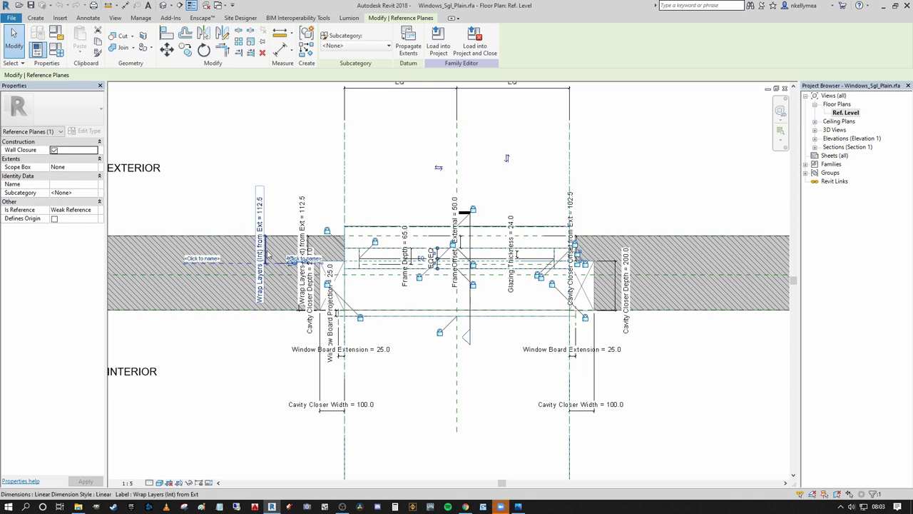
{"action": "middle_click_drag", "start_coordinate": [305, 222], "coordinate": [344, 249]}
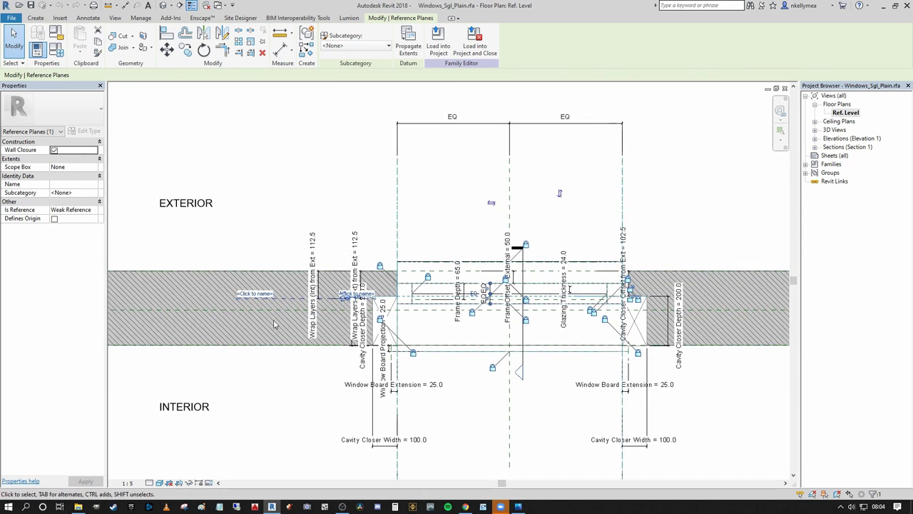
{"action": "scroll", "coordinate": [247, 312], "scroll_direction": "up", "scroll_amount": 1}
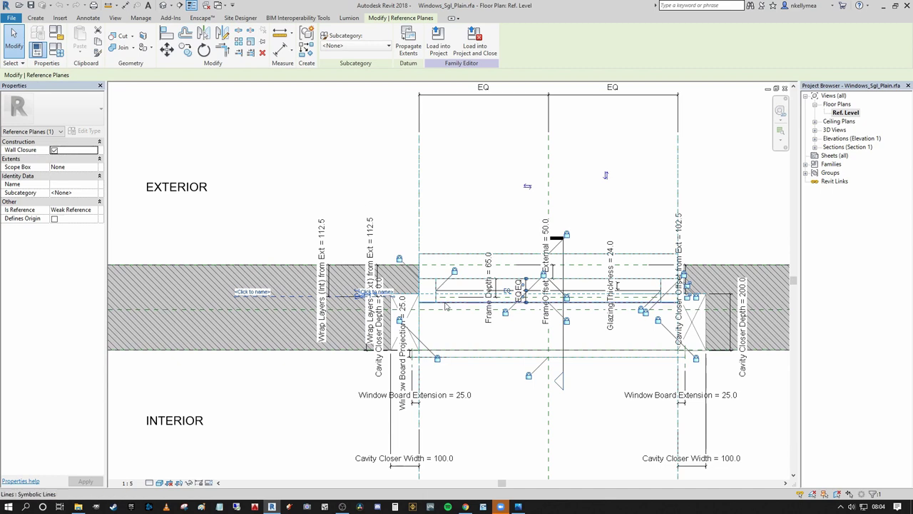
{"action": "scroll", "coordinate": [315, 250], "scroll_direction": "up", "scroll_amount": 2}
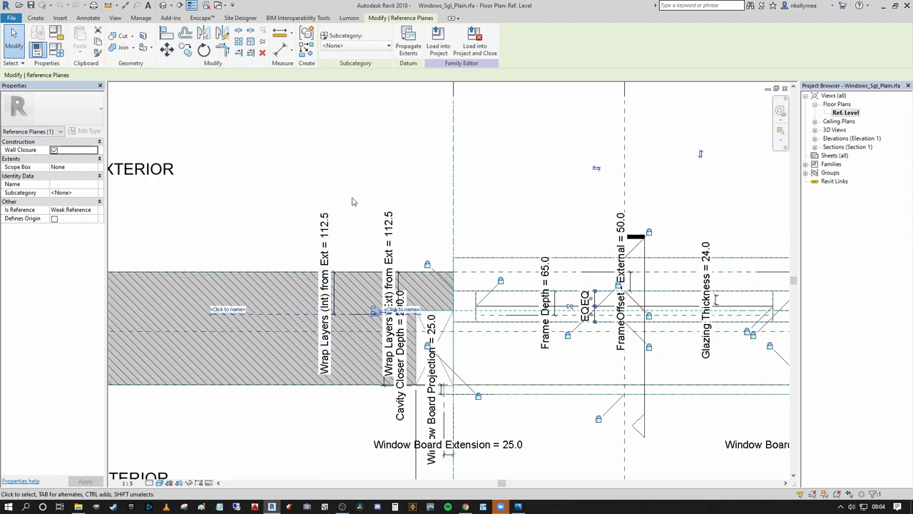
{"action": "left_click", "coordinate": [323, 215]}
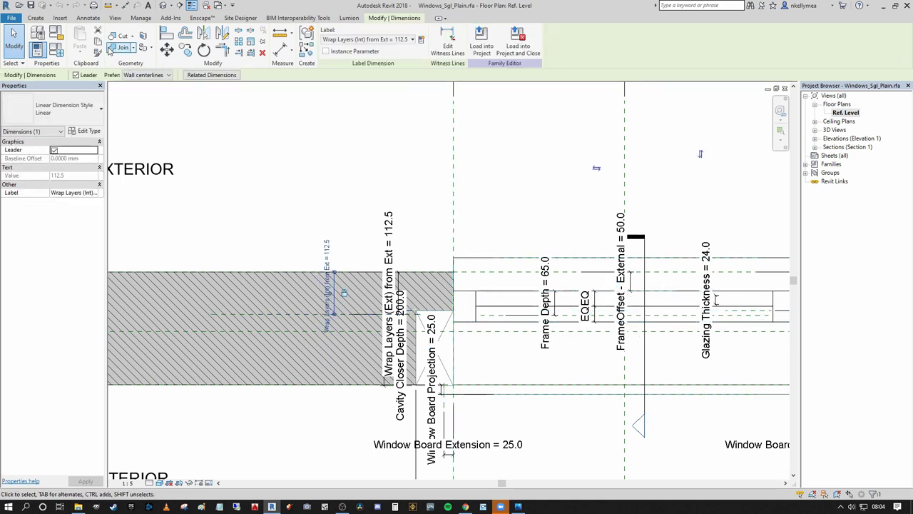
- Check the label assigned to the Wrap Layers (Ext) from Ext dimension in the window family's plan
{"action": "left_click", "coordinate": [389, 259]}
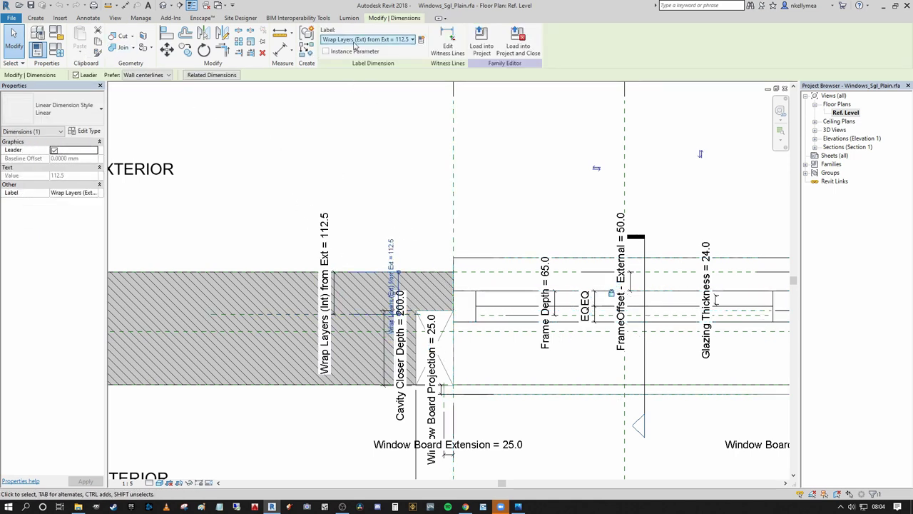
{"action": "left_click", "coordinate": [371, 141]}
{"action": "scroll", "coordinate": [375, 153], "scroll_direction": "down", "scroll_amount": 5}
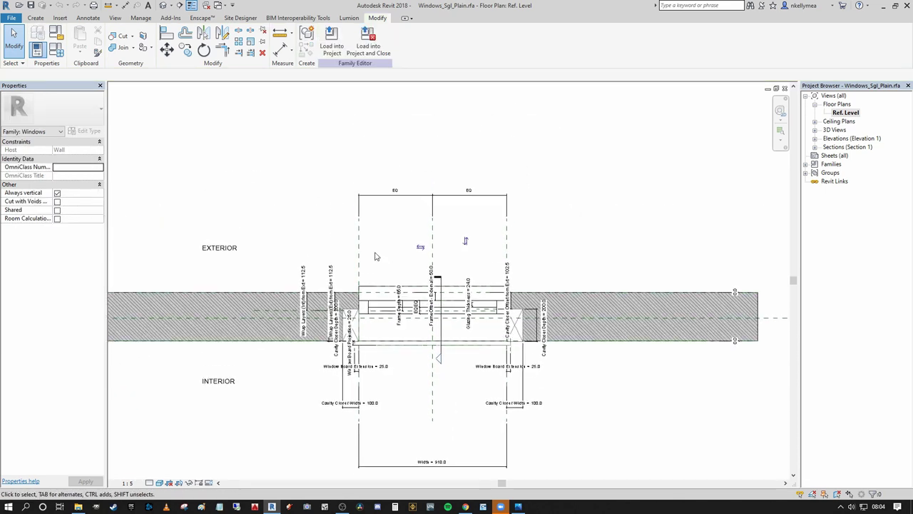
- Close the window family's plan and 3D views and return to the project's Level 0 floor plan
{"action": "left_click", "coordinate": [785, 89]}
{"action": "left_click", "coordinate": [785, 88]}
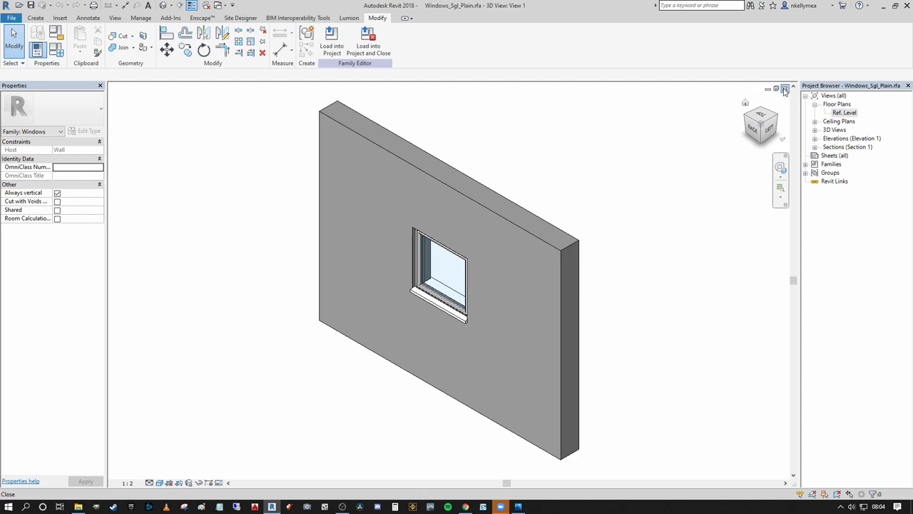
{"action": "left_click", "coordinate": [483, 262]}
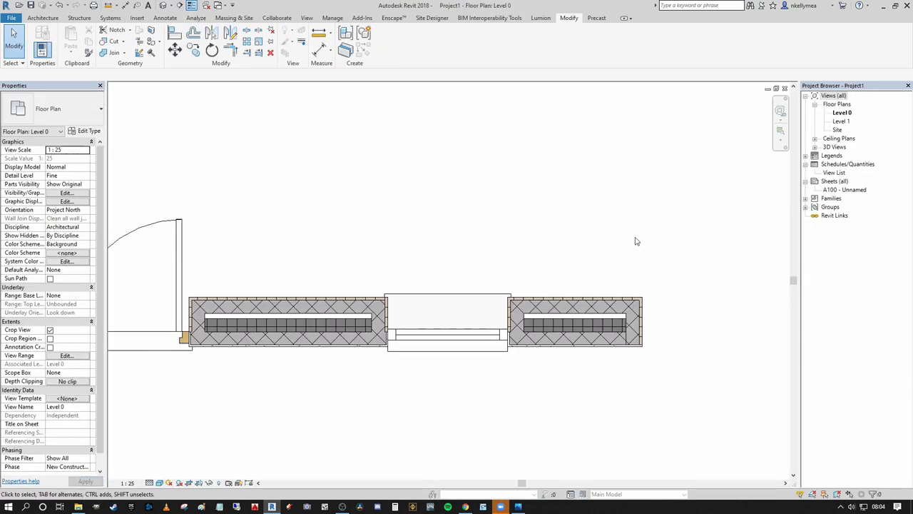
{"action": "middle_click_drag", "start_coordinate": [690, 224], "coordinate": [619, 253]}
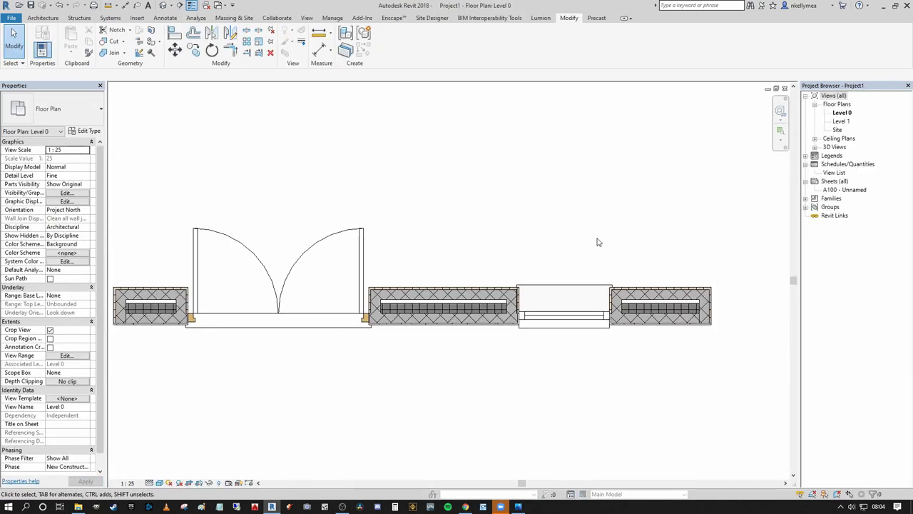
{"action": "middle_click_drag", "start_coordinate": [552, 255], "coordinate": [618, 251]}
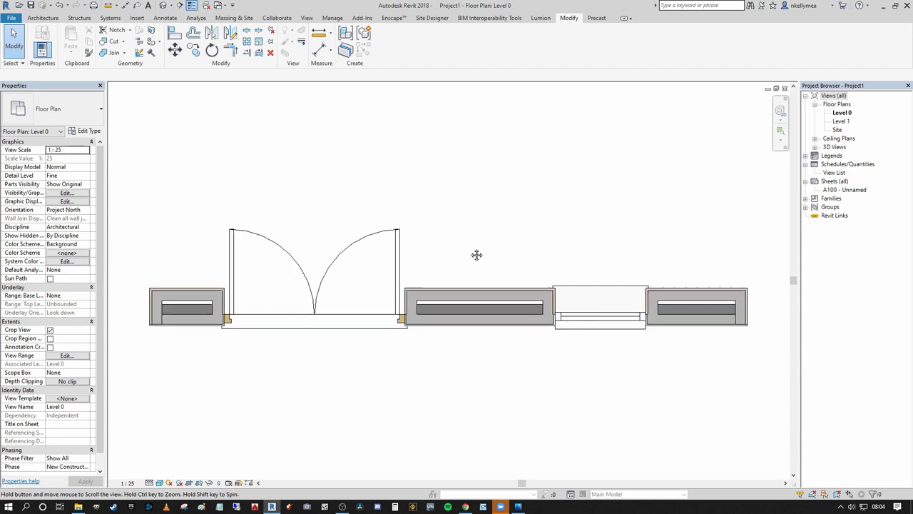
{"action": "scroll", "coordinate": [474, 239], "scroll_direction": "up", "scroll_amount": 1}
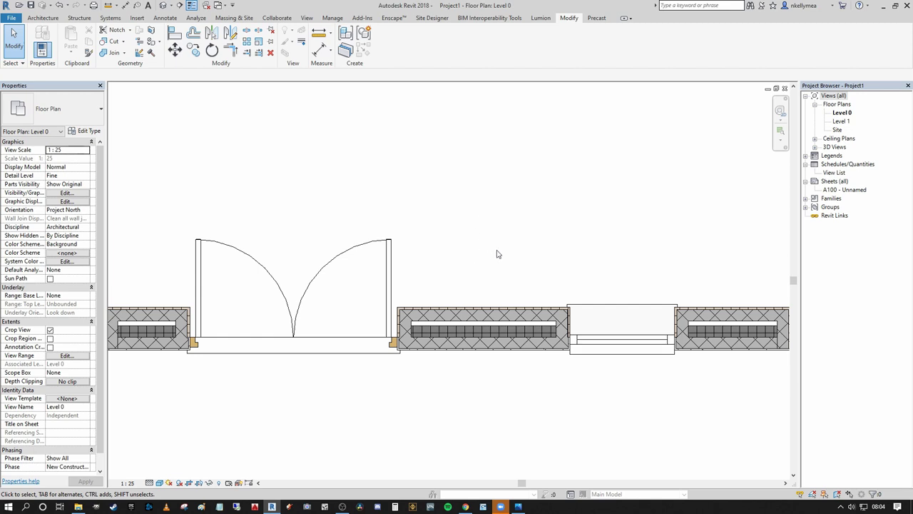
{"action": "scroll", "coordinate": [526, 271], "scroll_direction": "down", "scroll_amount": 1}
{"action": "mouse_move", "coordinate": [516, 261]}
{"action": "middle_mouse_down"}
{"action": "mouse_move", "coordinate": [478, 283]}
{"action": "mouse_move", "coordinate": [546, 310]}
{"action": "middle_mouse_up"}
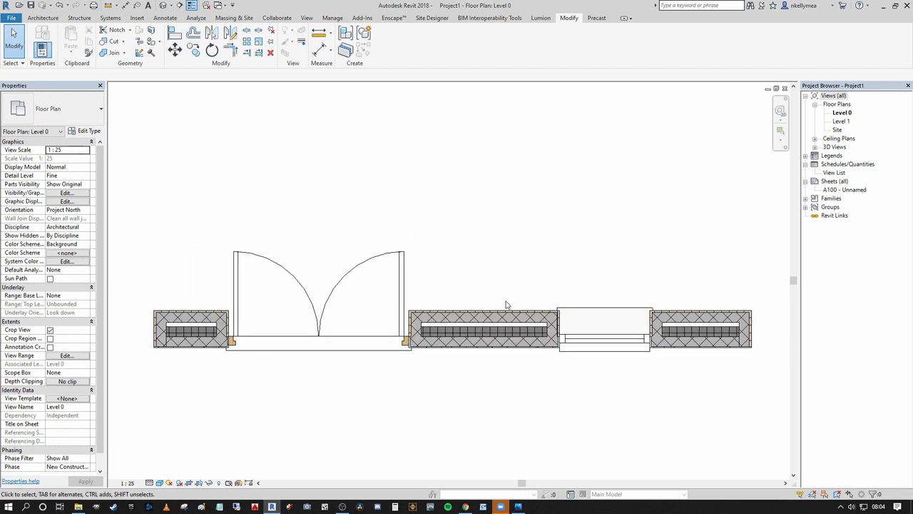
{"action": "scroll", "coordinate": [525, 285], "scroll_direction": "down", "scroll_amount": 1}
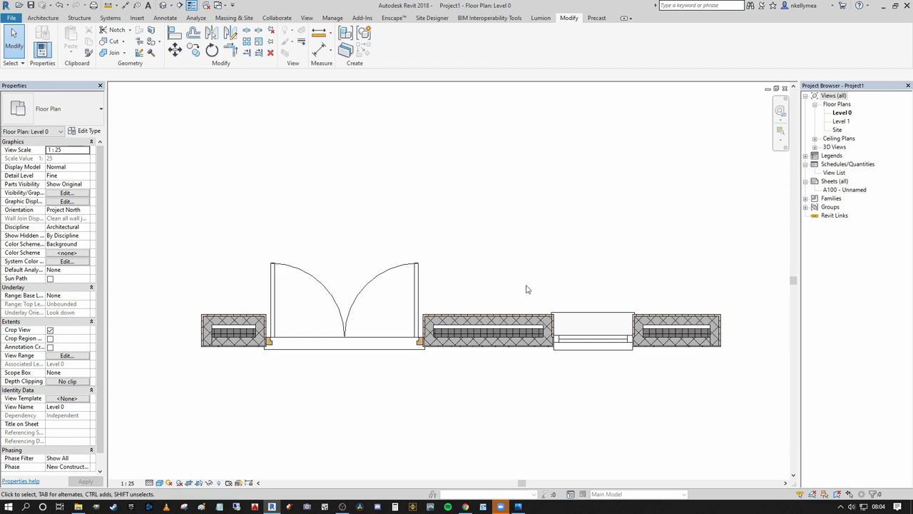
{"action": "mouse_move", "coordinate": [527, 289]}
{"action": "middle_mouse_down"}
{"action": "mouse_move", "coordinate": [504, 287]}
{"action": "mouse_move", "coordinate": [532, 264]}
{"action": "mouse_move", "coordinate": [520, 274]}
{"action": "middle_mouse_up"}
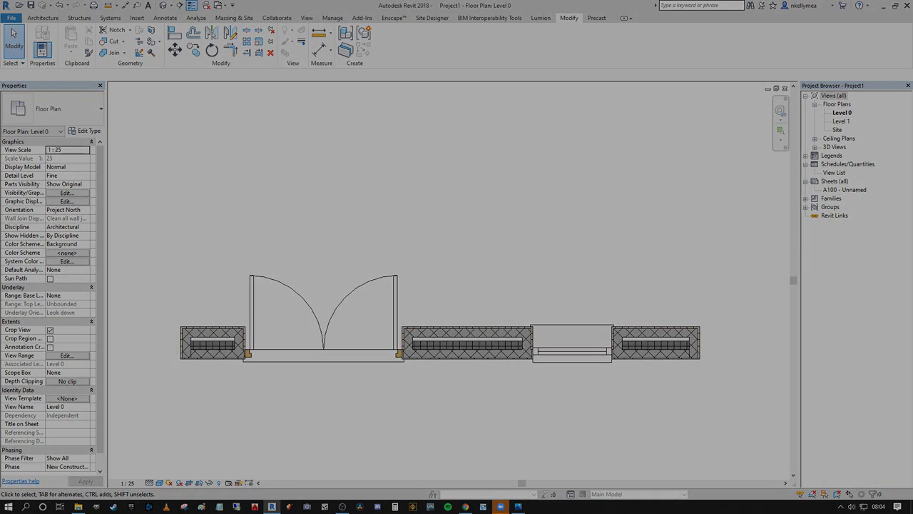